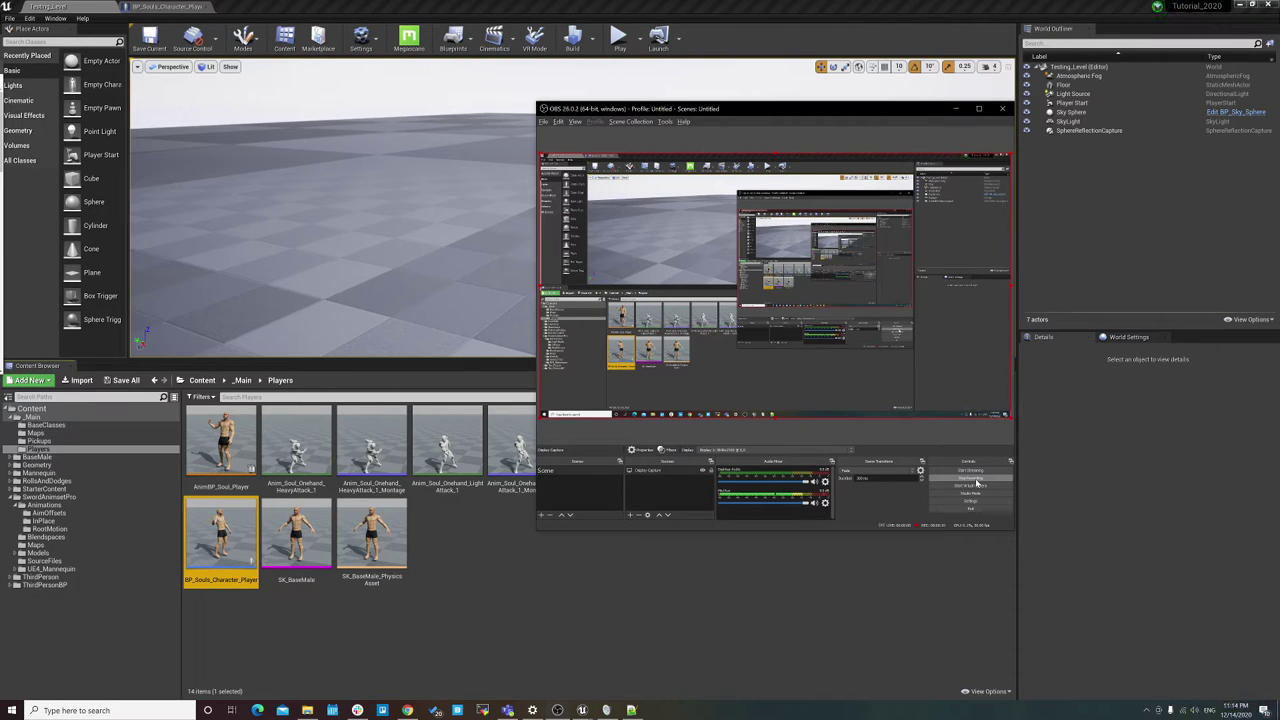
Step: Bring the Unreal Editor to the front and open its File menu, moving across to Edit
{"action": "left_click", "coordinate": [623, 600]}
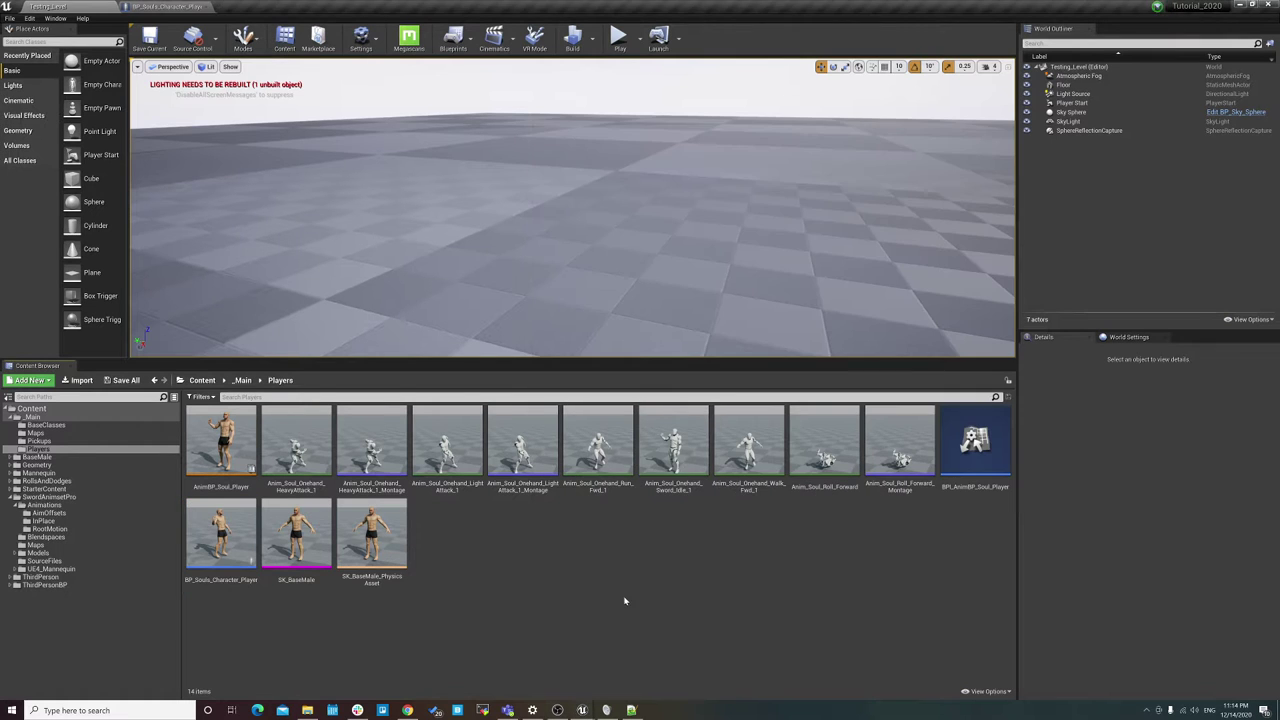
{"action": "left_click", "coordinate": [12, 18]}
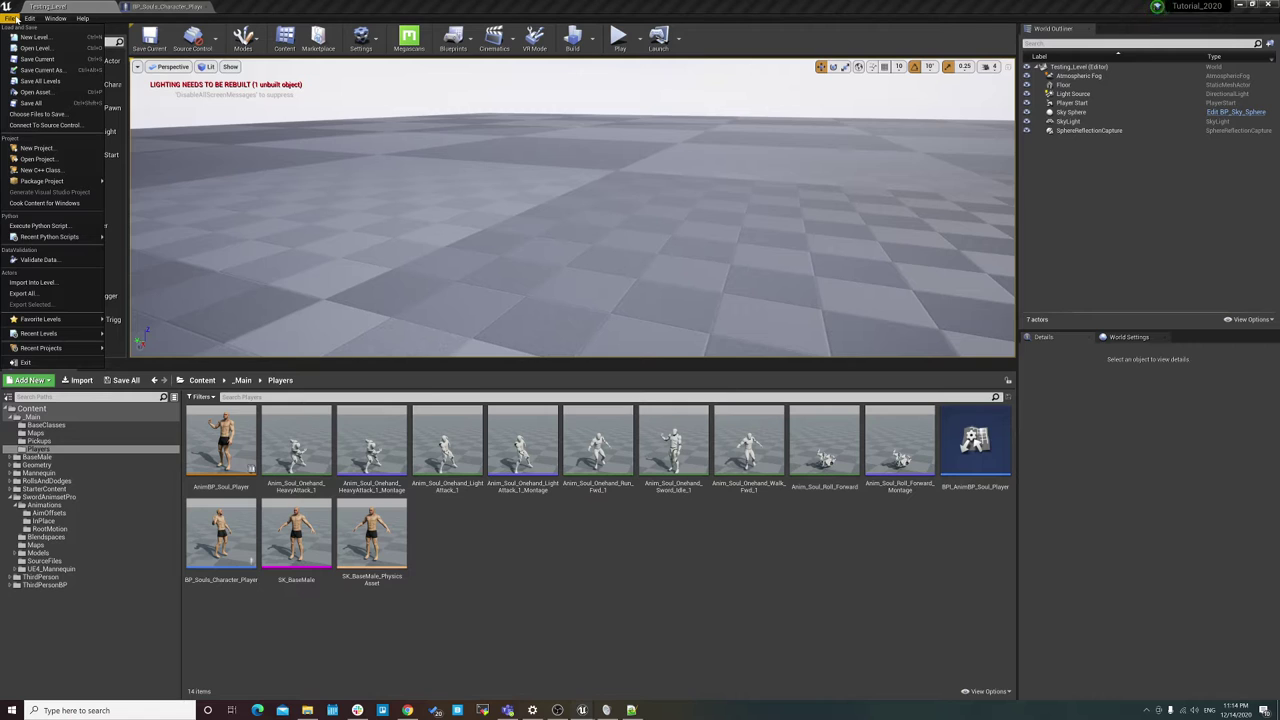
{"action": "mouse_move", "coordinate": [30, 19]}
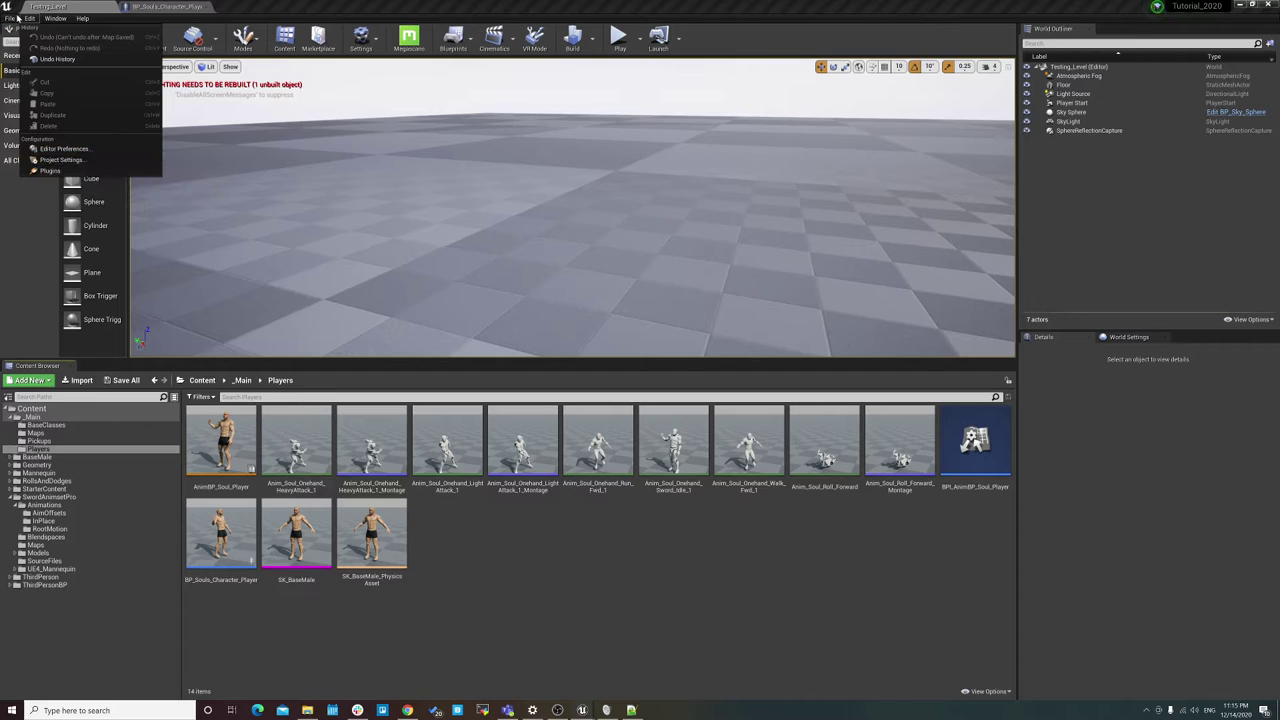
Step: In Project Settings > Engine > Input, delete the LightAttack and HeavyAttack action mappings
{"action": "left_click", "coordinate": [60, 159]}
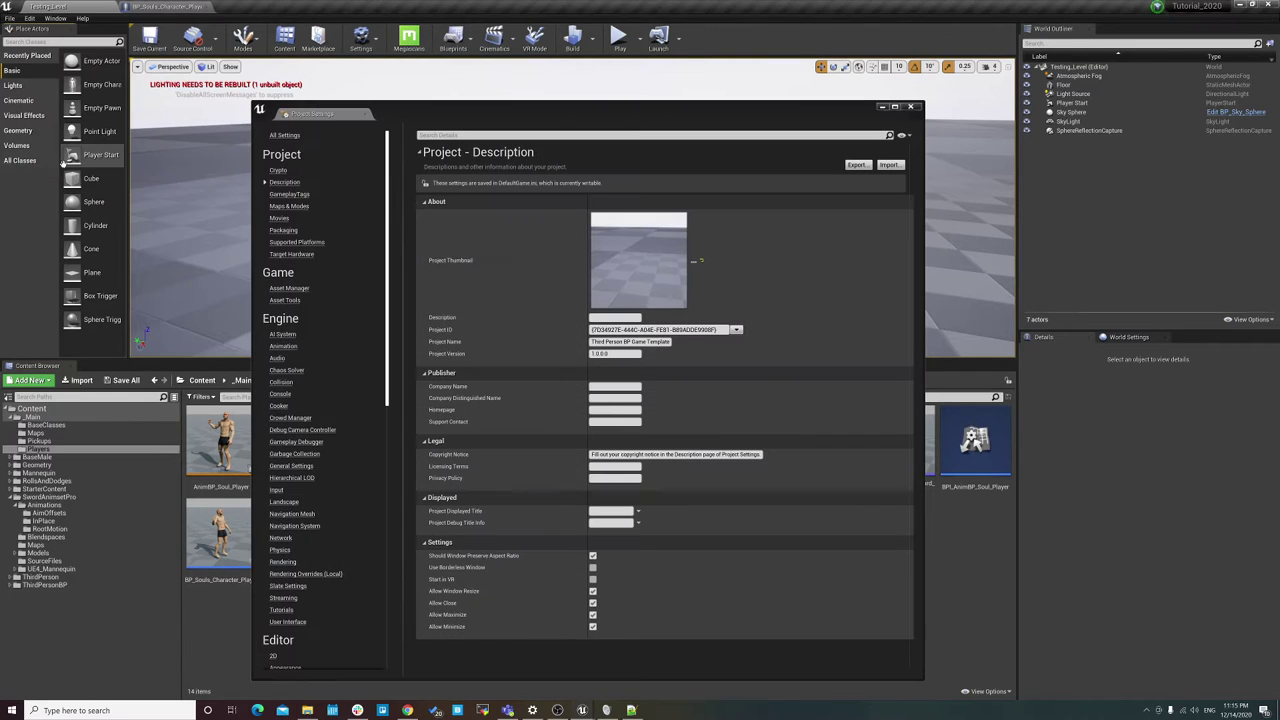
{"action": "left_click", "coordinate": [277, 490]}
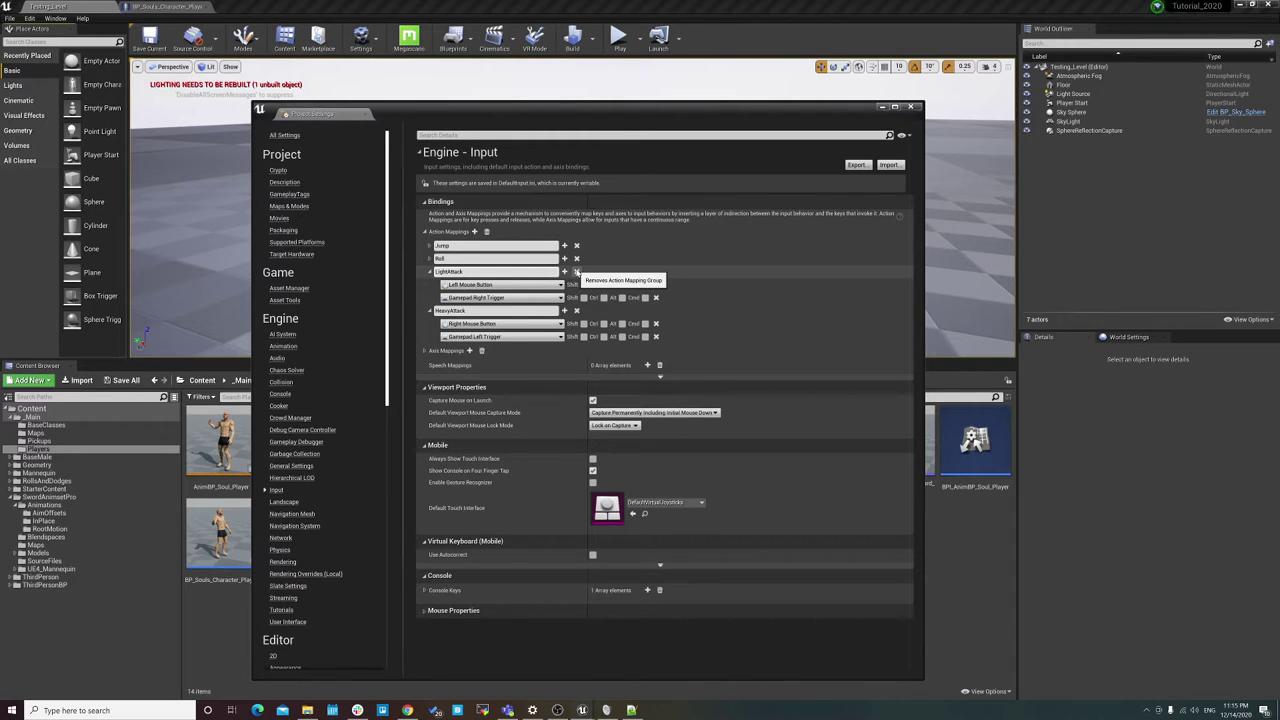
{"action": "left_click", "coordinate": [576, 271]}
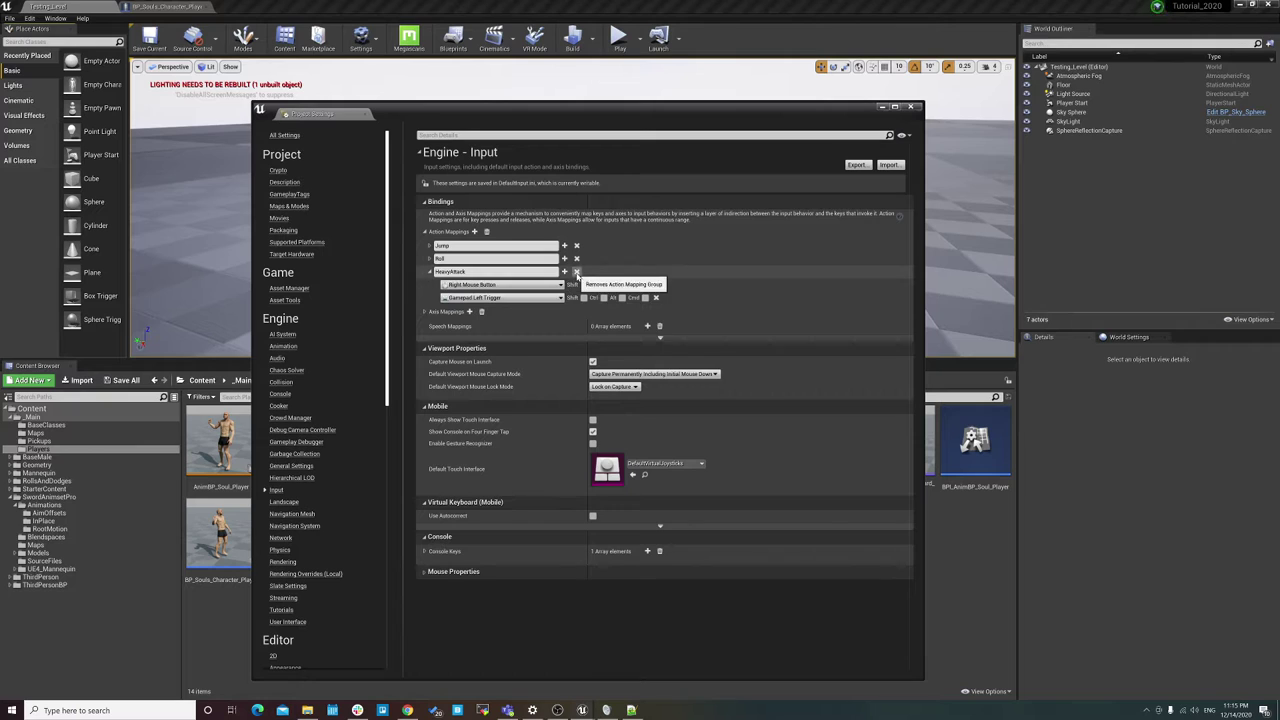
{"action": "left_click", "coordinate": [576, 271]}
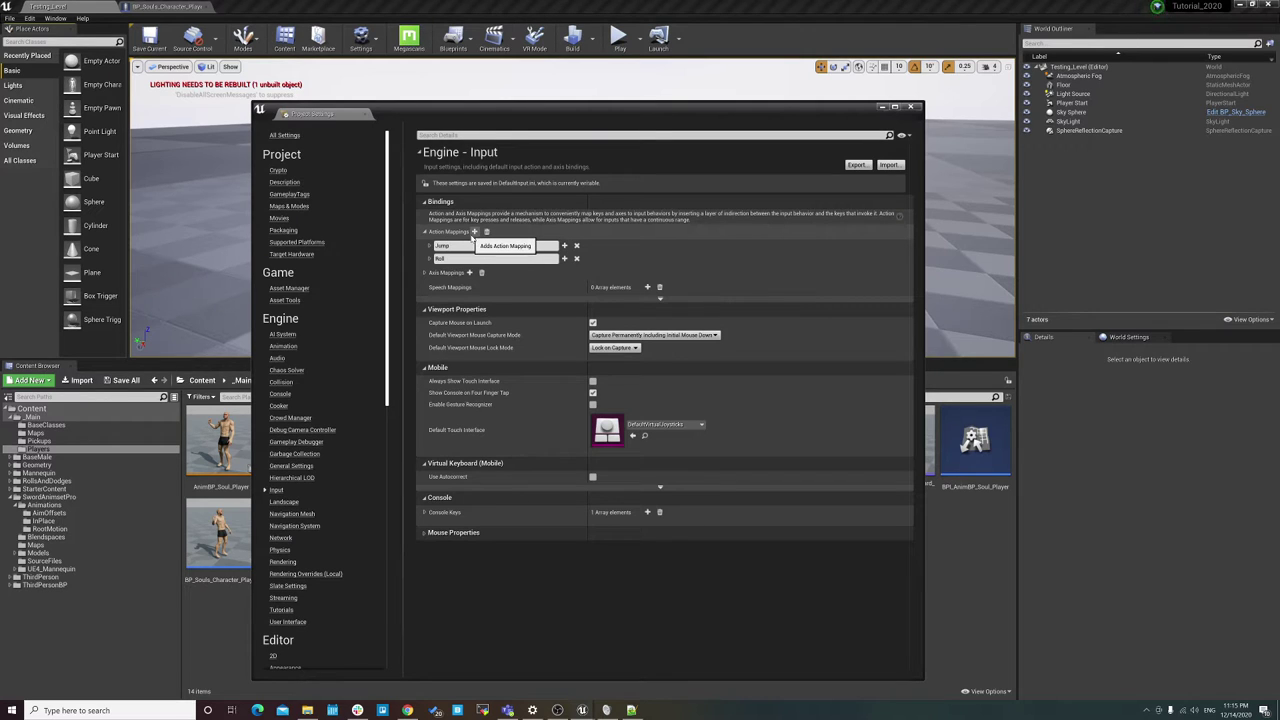
Step: Add two new action mappings and name them LightAttack and HeavyAttack
{"action": "left_click", "coordinate": [474, 232]}
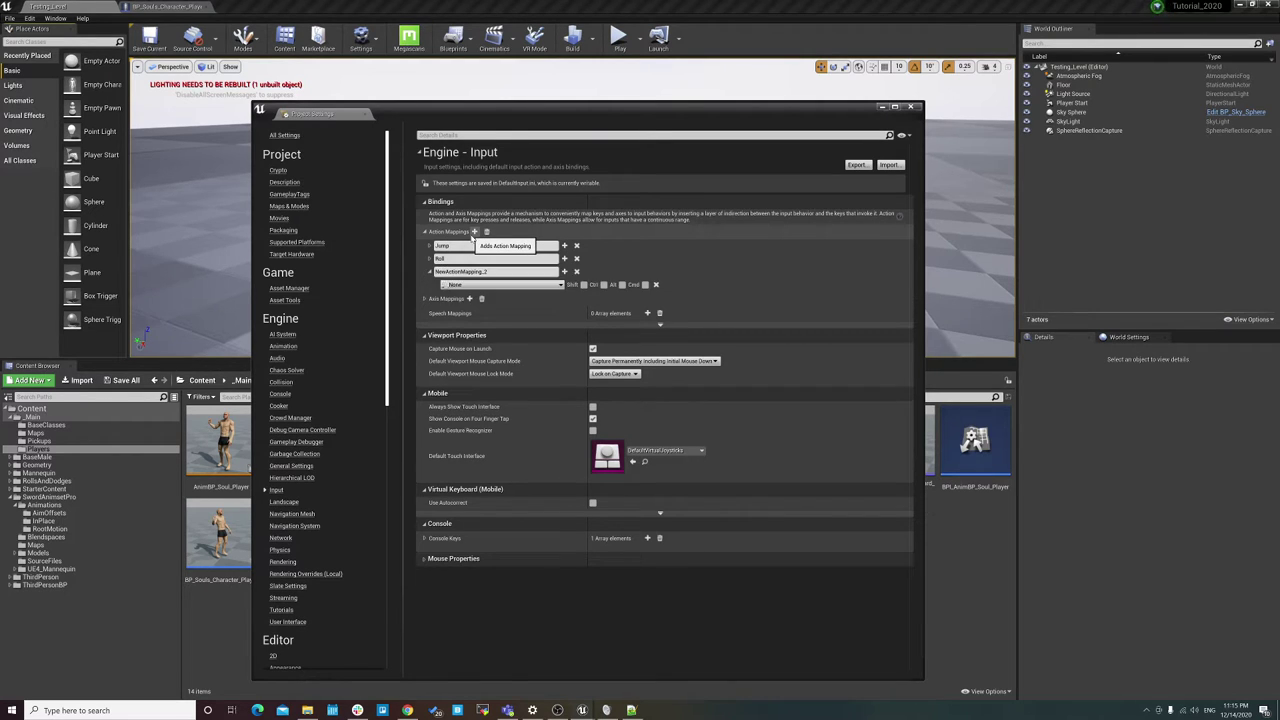
{"action": "left_click", "coordinate": [474, 232]}
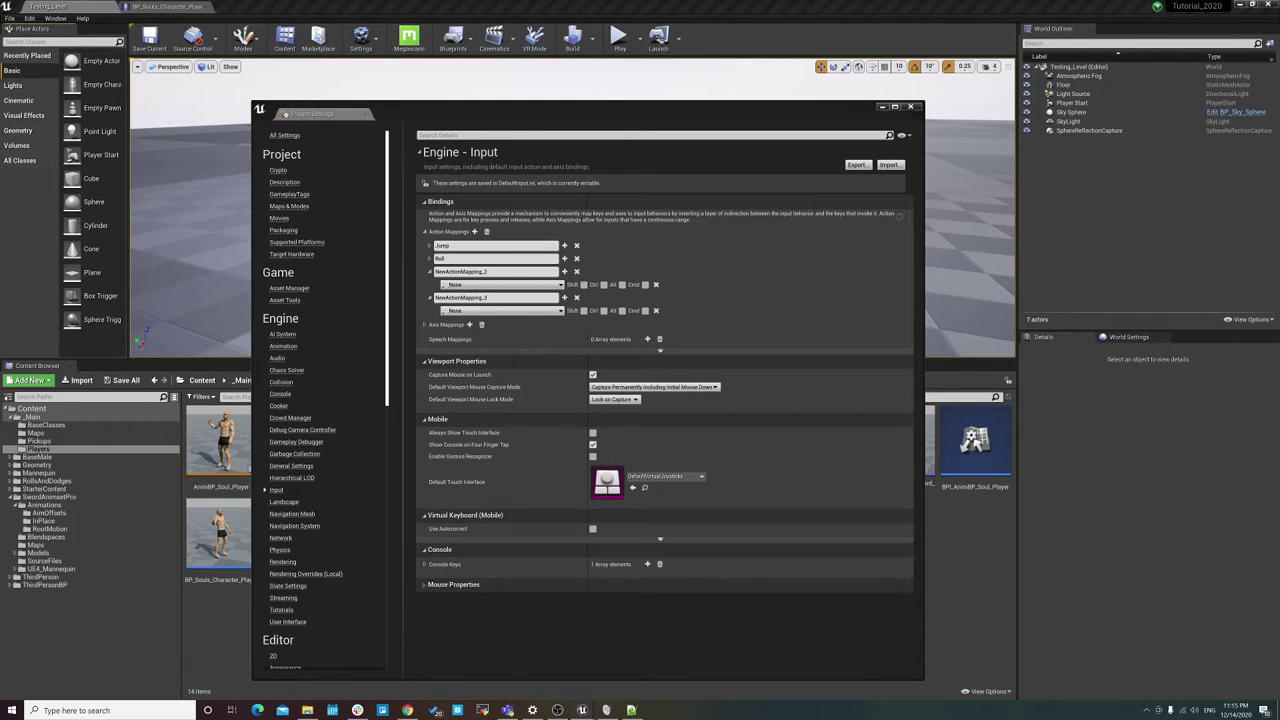
{"action": "left_click", "coordinate": [495, 271]}
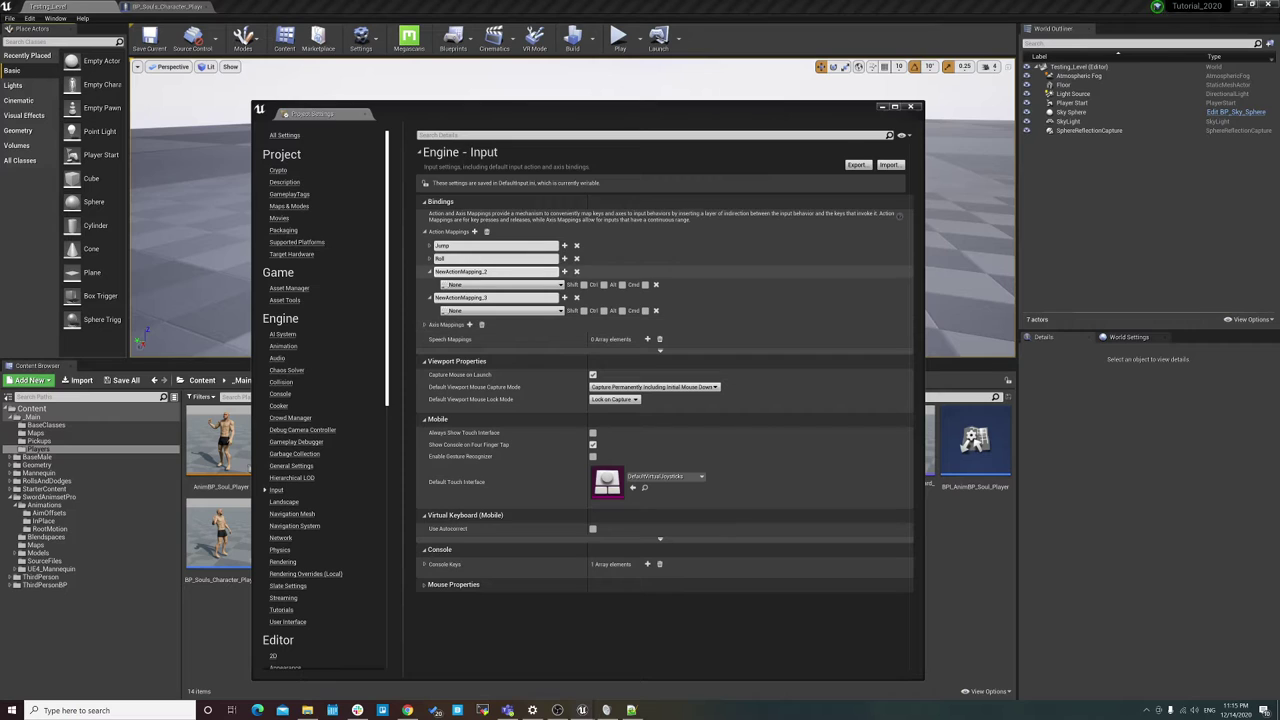
{"action": "type", "text": "LightAttack"}
{"action": "key", "text": "Return"}
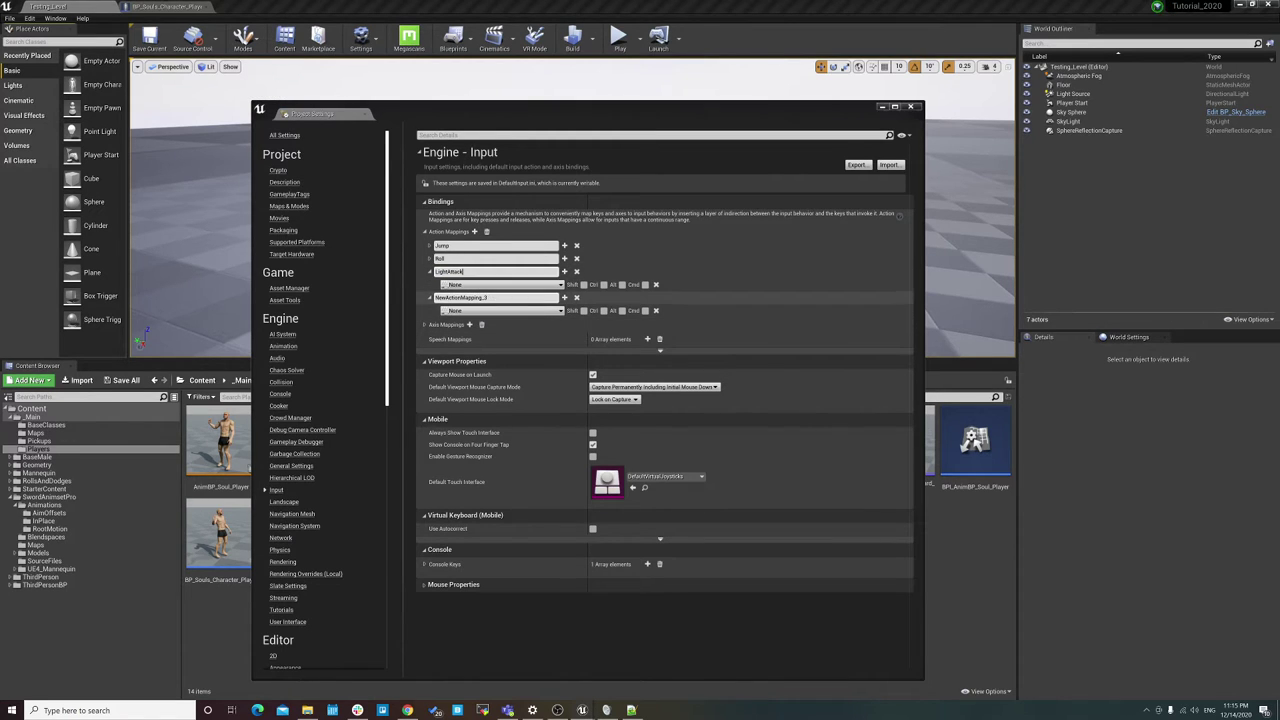
{"action": "left_click", "coordinate": [495, 297]}
{"action": "type", "text": "HeavyAttack"}
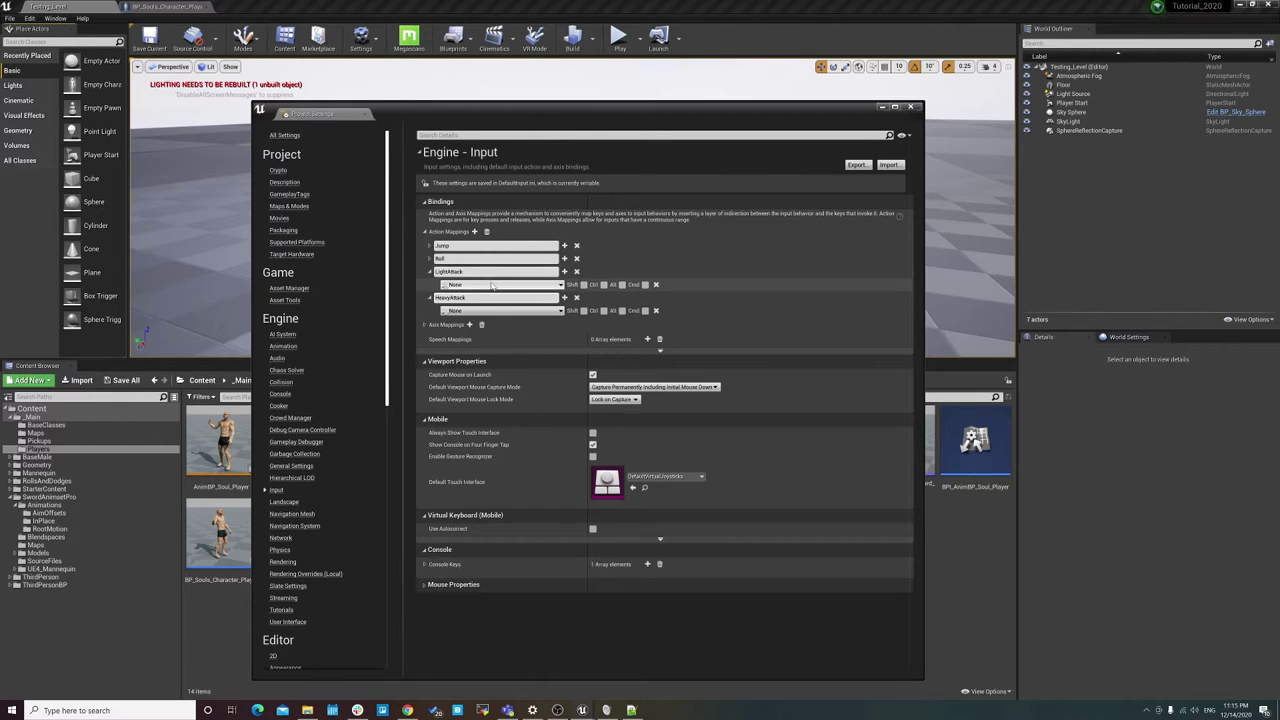
Step: Bind the LightAttack action to Left Mouse Button
{"action": "left_click", "coordinate": [492, 286]}
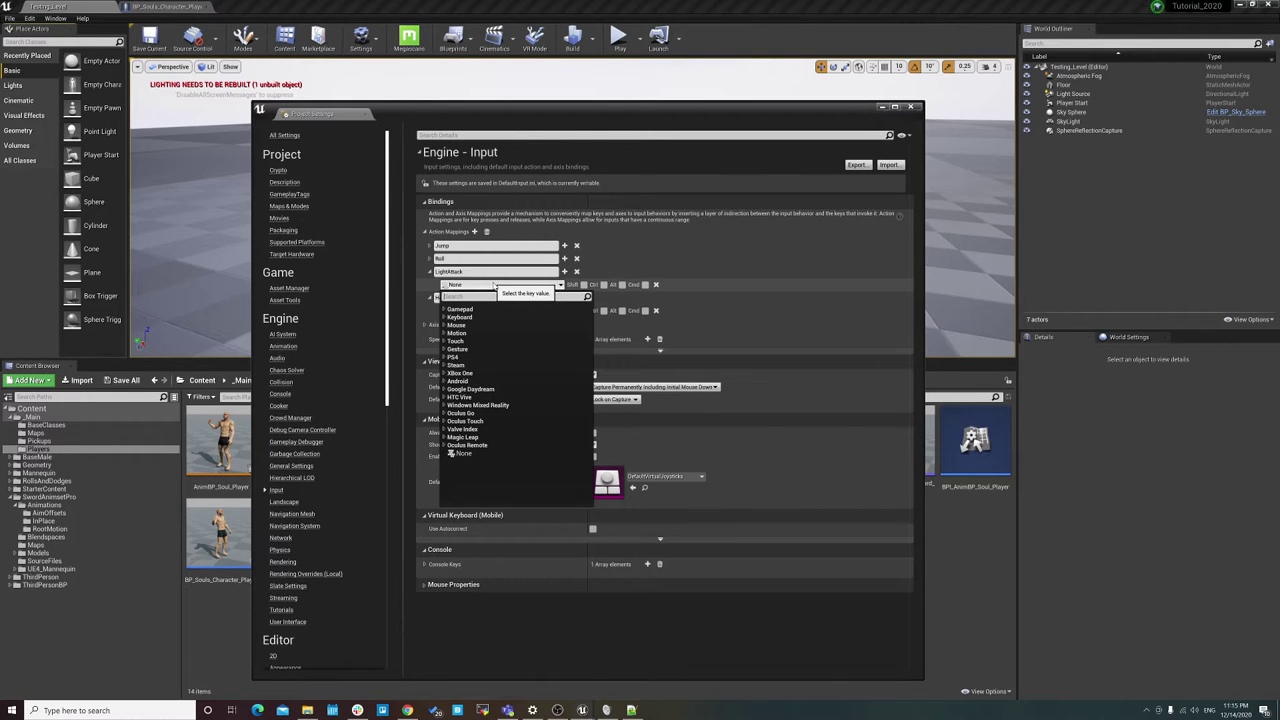
{"action": "type", "text": "l"}
{"action": "key", "text": "BackSpace"}
{"action": "type", "text": "left"}
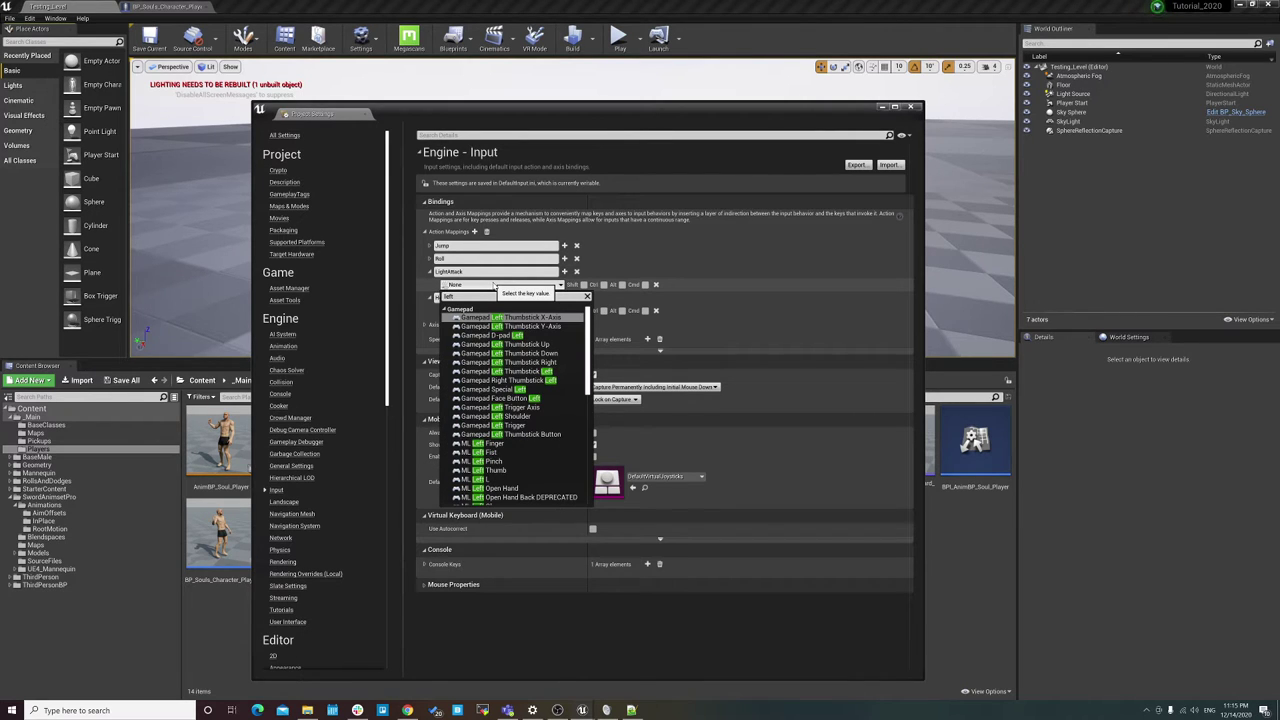
{"action": "type", "text": " mou"}
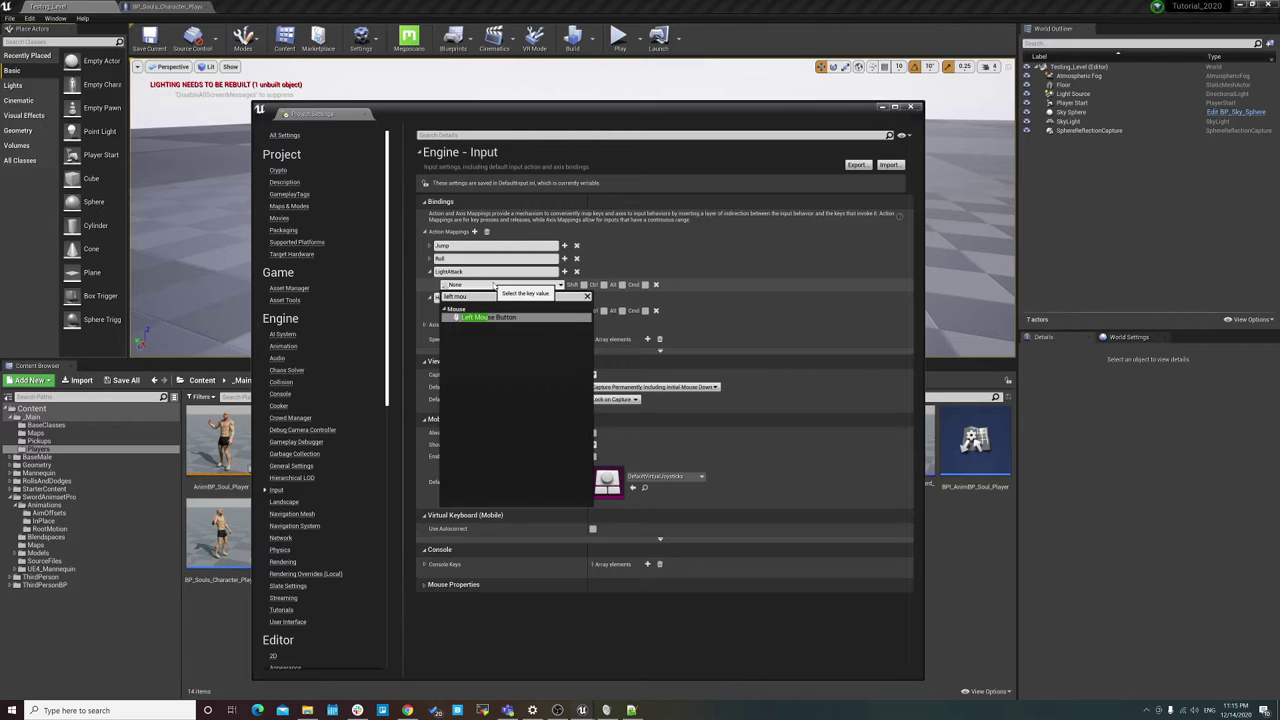
{"action": "left_click", "coordinate": [490, 317]}
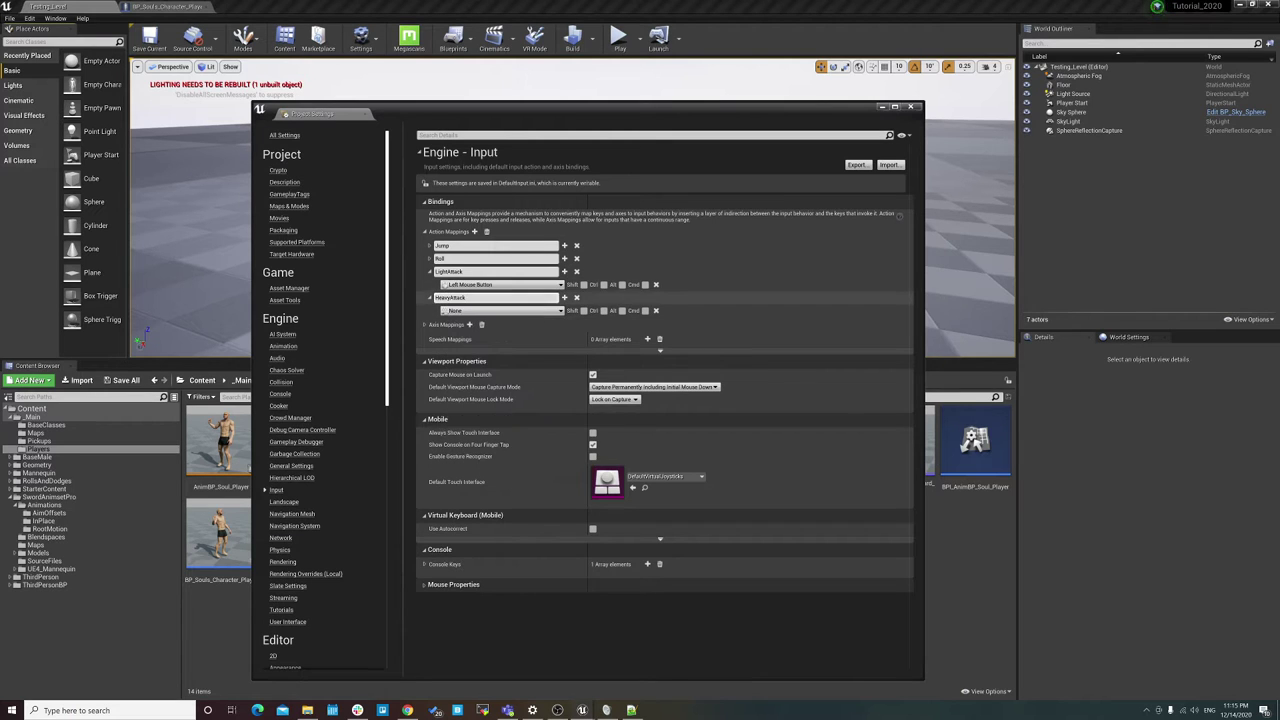
Step: Add Gamepad Right Trigger as a second LightAttack key
{"action": "left_click", "coordinate": [565, 271]}
{"action": "left_click", "coordinate": [485, 298]}
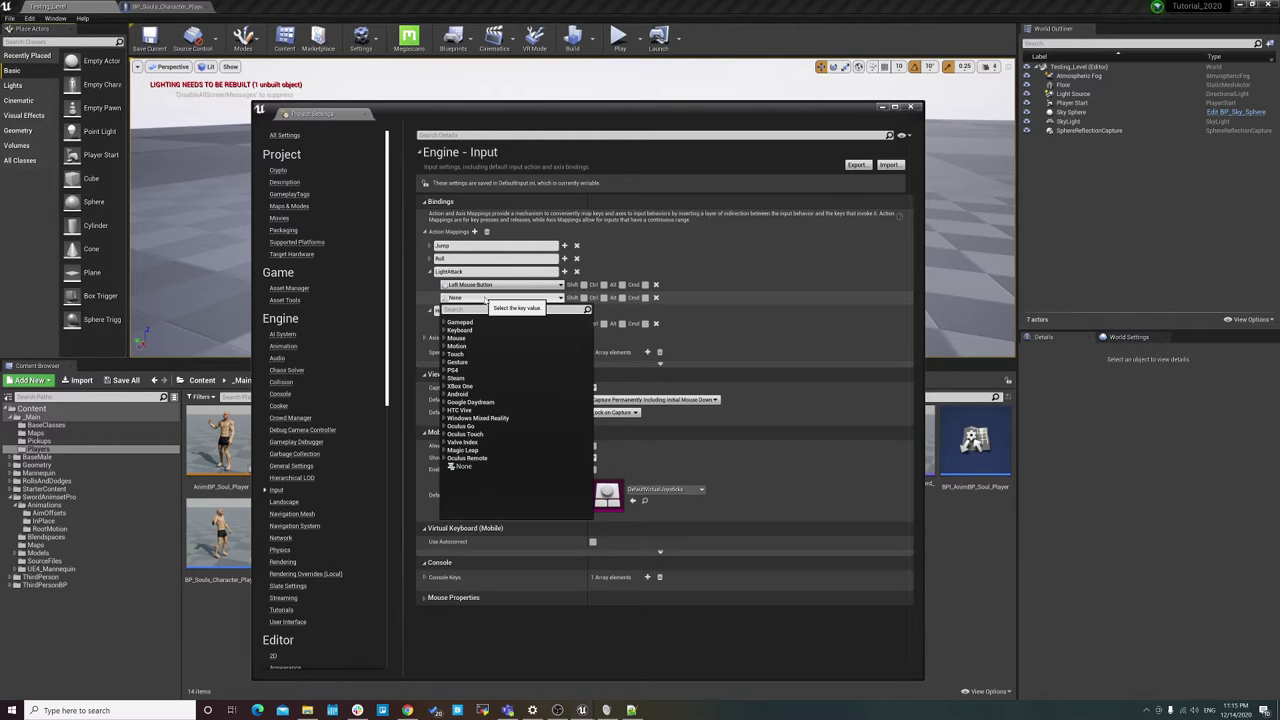
{"action": "type", "text": "games"}
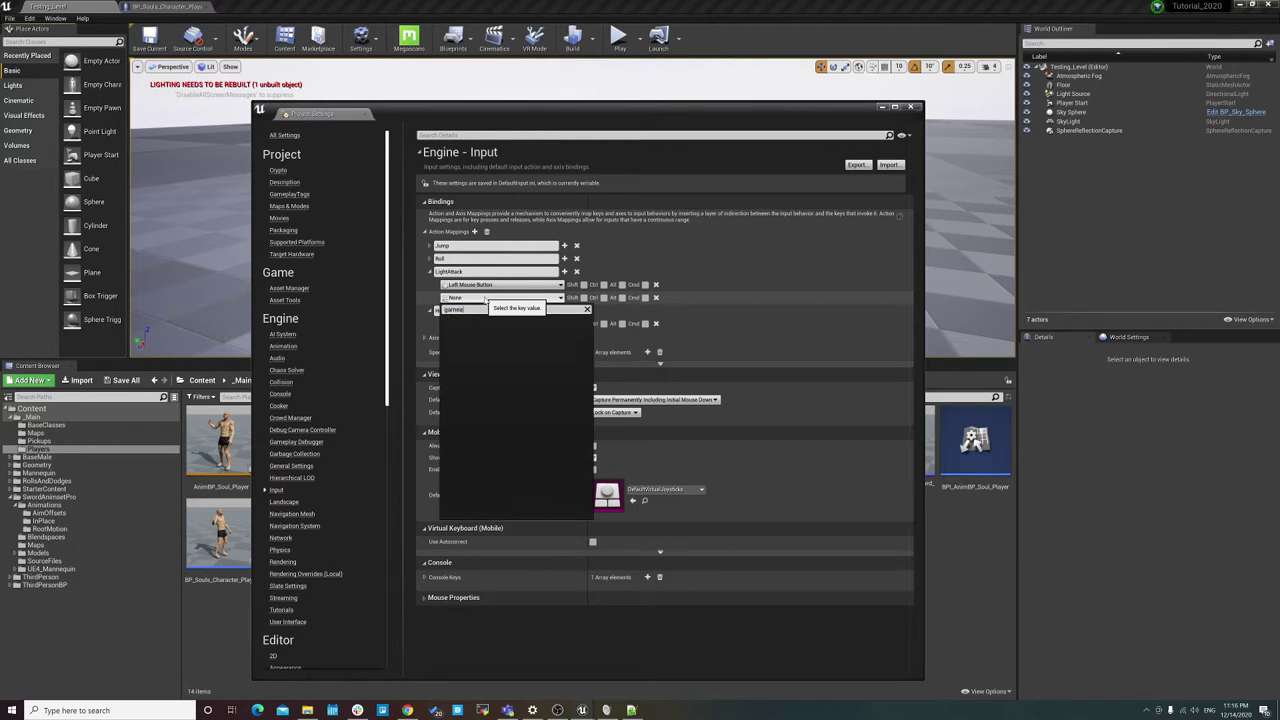
{"action": "key", "text": "BackSpace"}
{"action": "type", "text": "pad"}
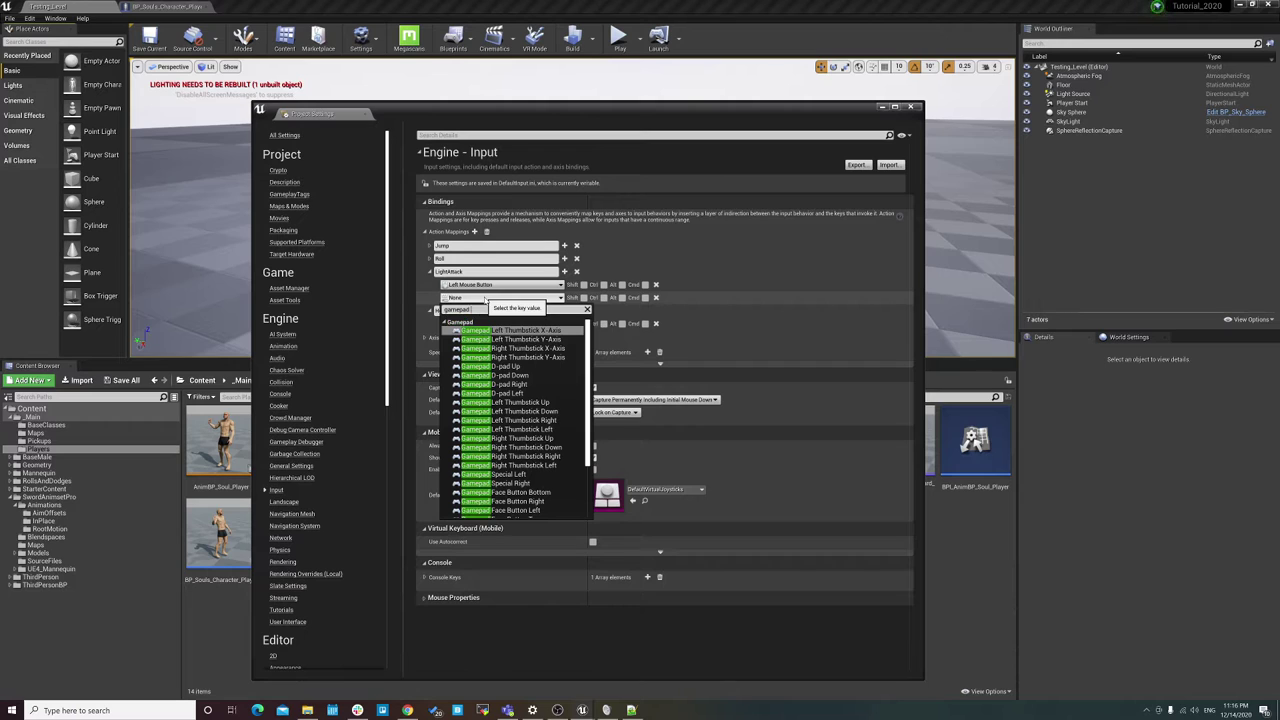
{"action": "type", "text": " rig"}
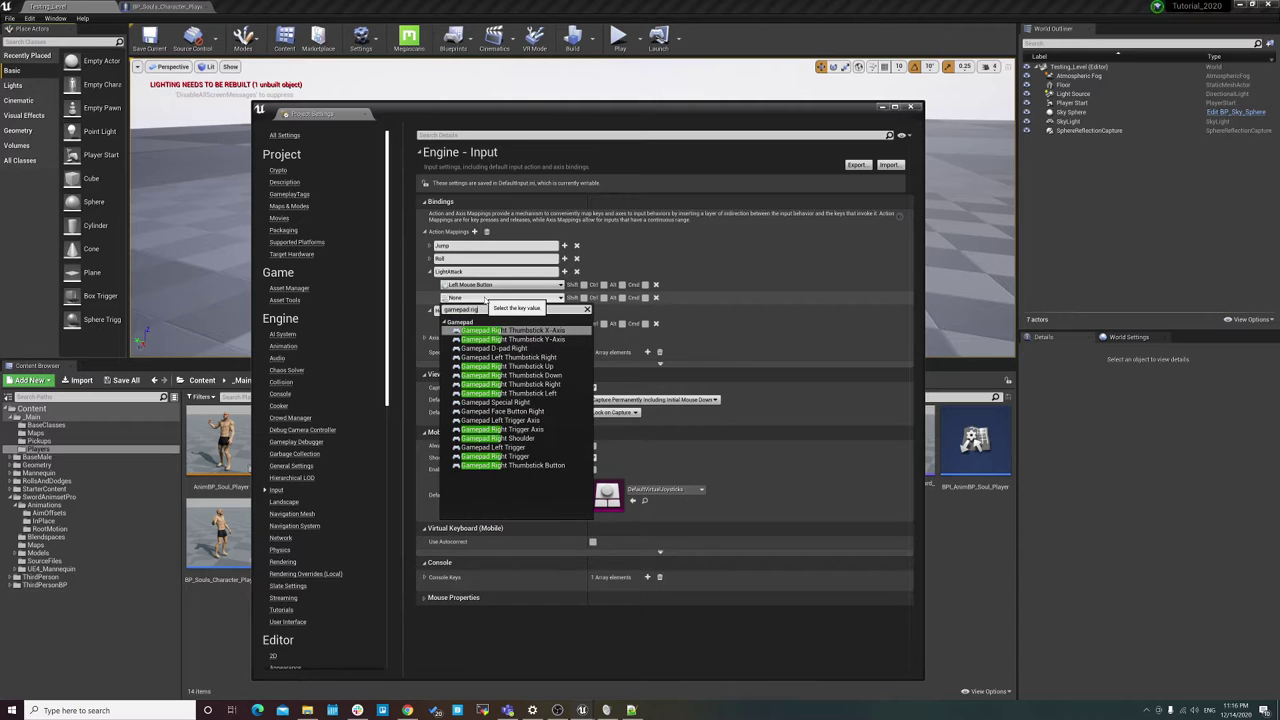
{"action": "type", "text": "ht tri"}
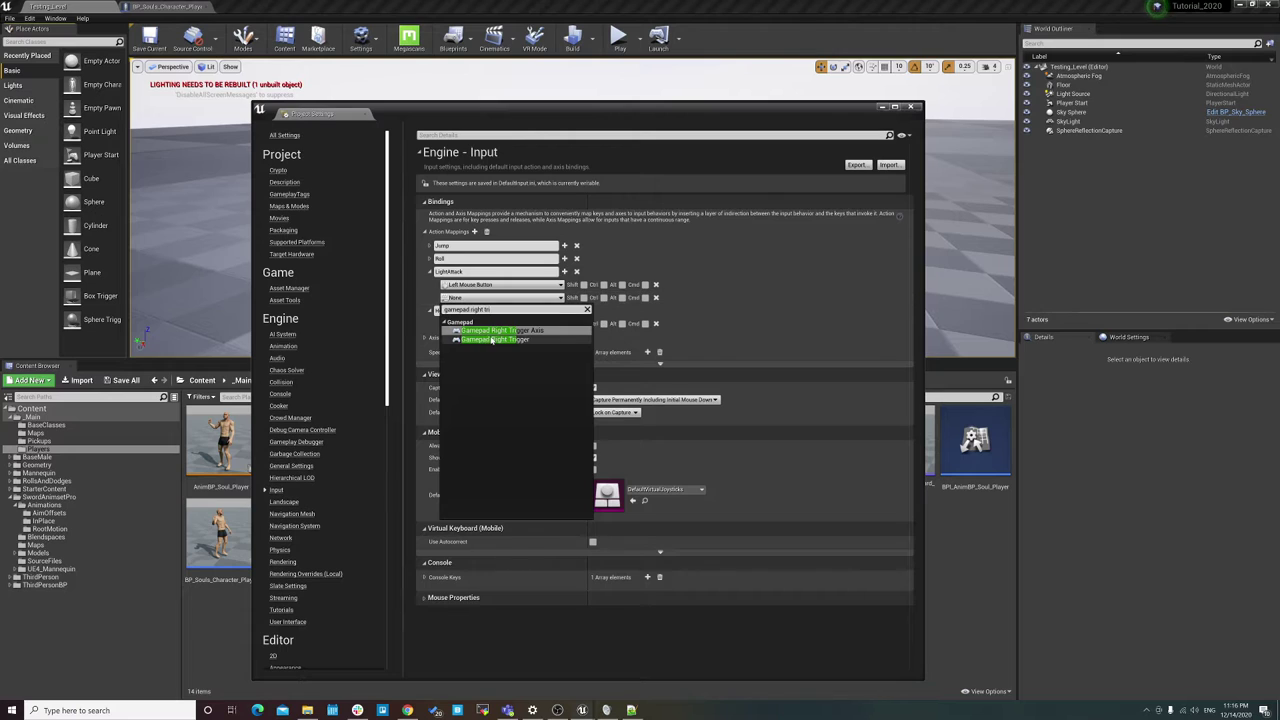
{"action": "left_click", "coordinate": [495, 339]}
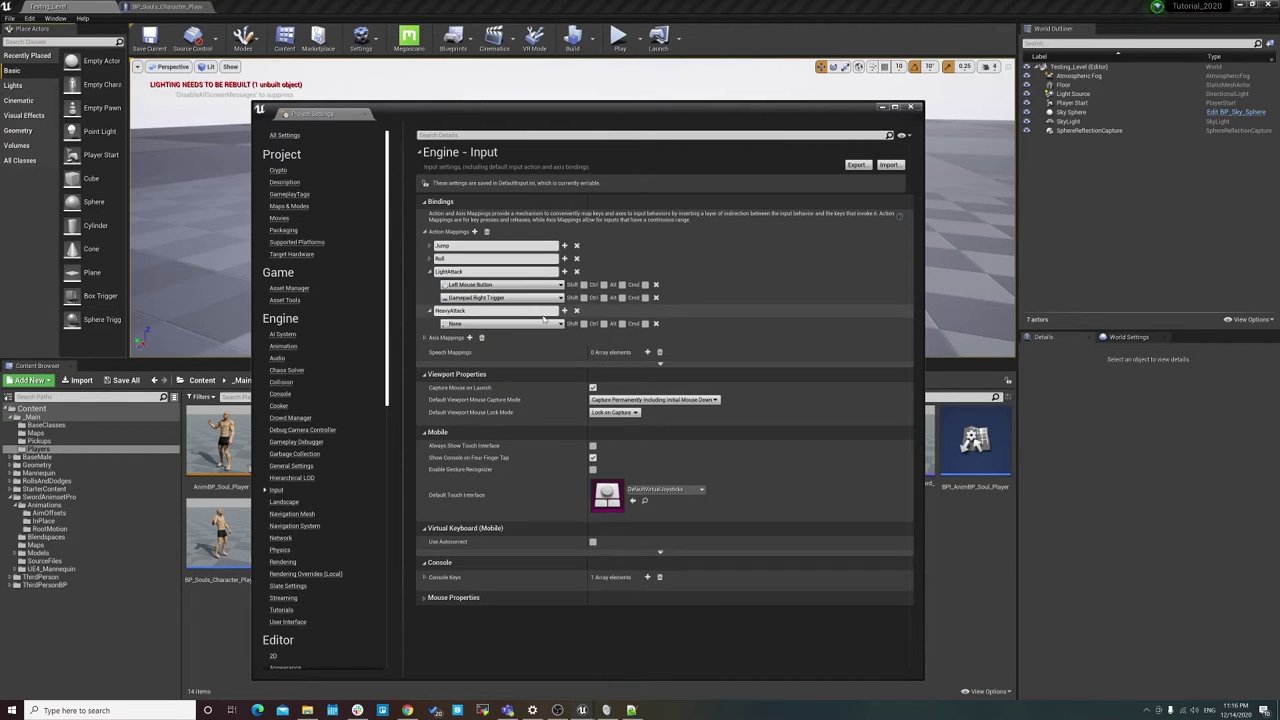
Step: Bind HeavyAttack to Right Mouse Button
{"action": "left_click", "coordinate": [565, 311]}
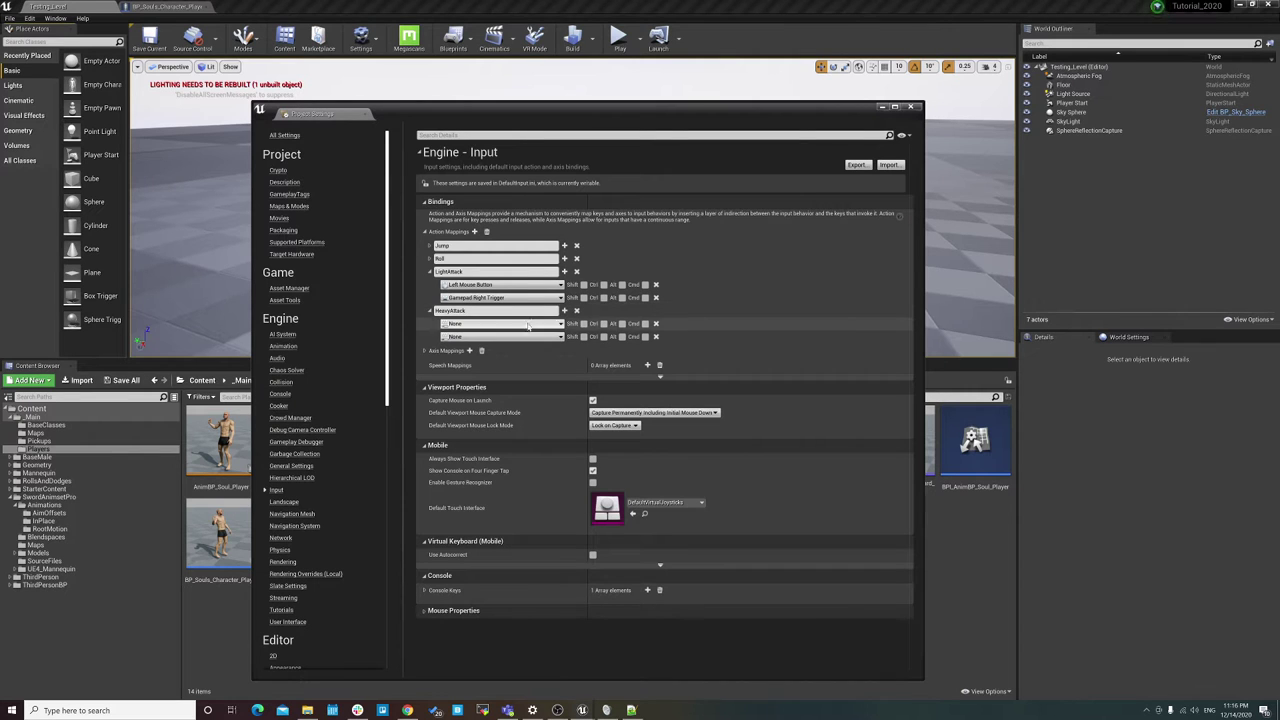
{"action": "left_click", "coordinate": [498, 324]}
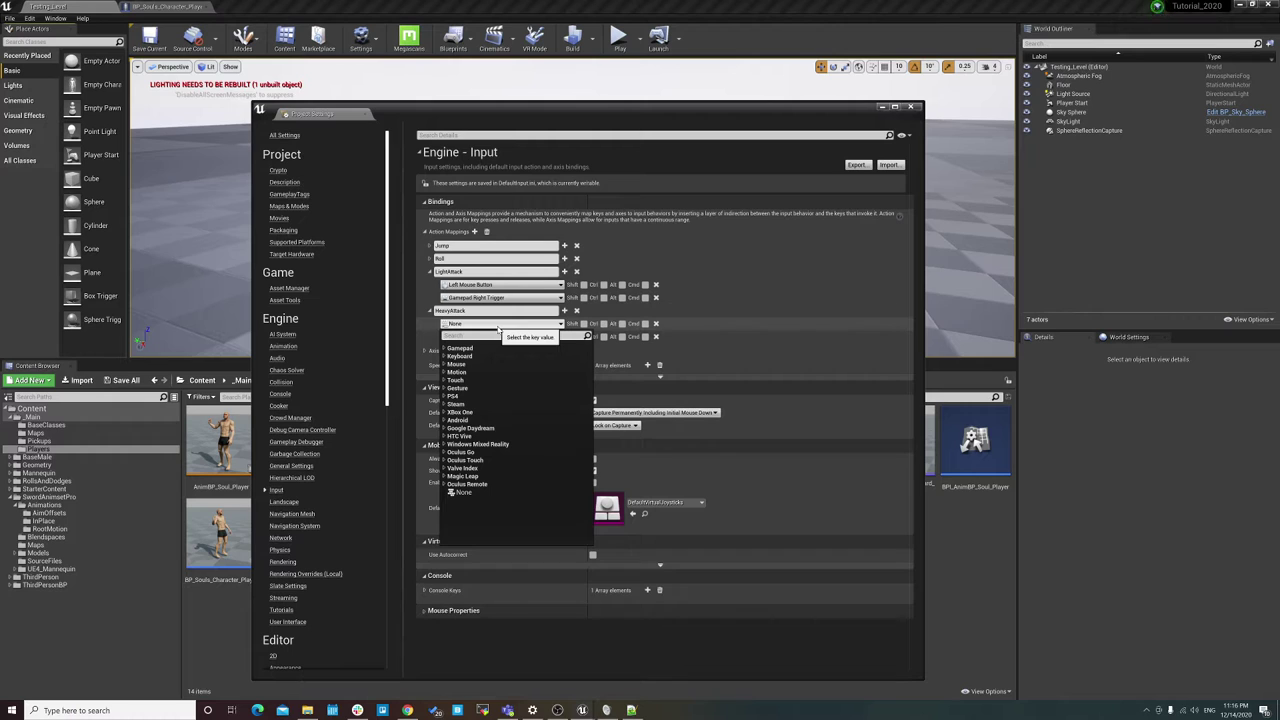
{"action": "type", "text": "right mou"}
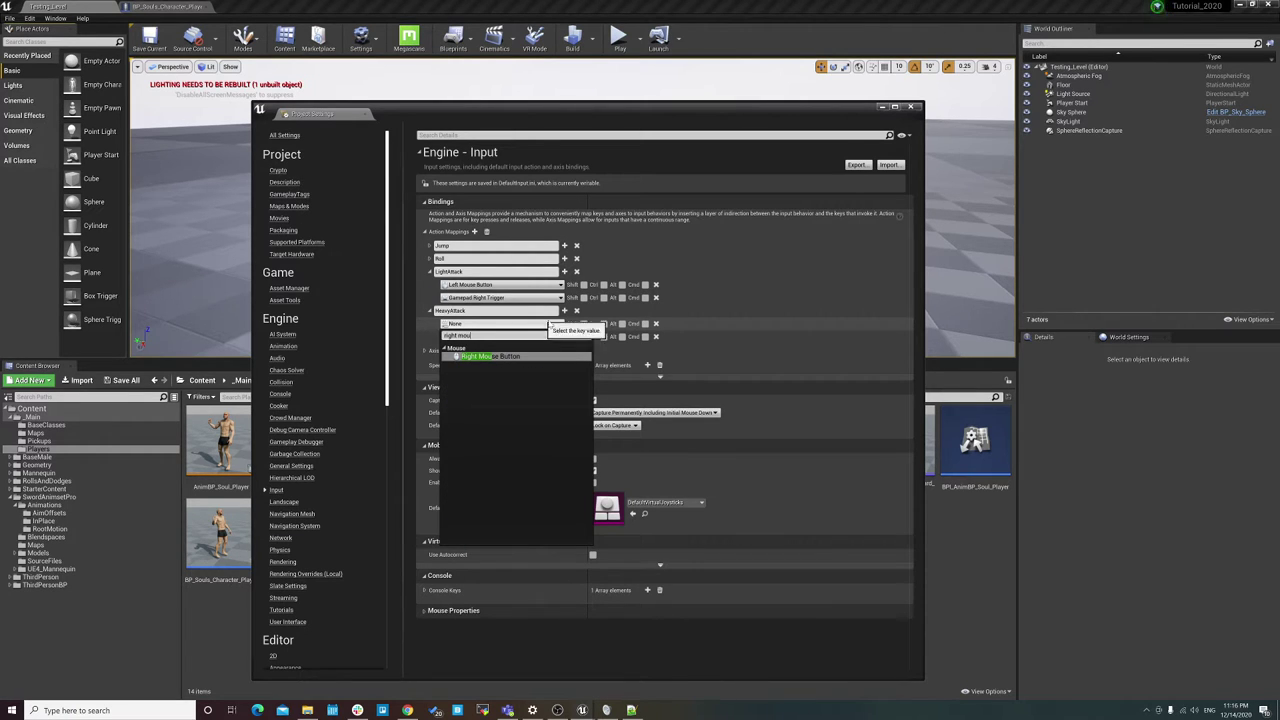
{"action": "left_click", "coordinate": [488, 356]}
Step: Set HeavyAttack's second key to Gamepad Left Trigger
{"action": "left_click", "coordinate": [557, 338]}
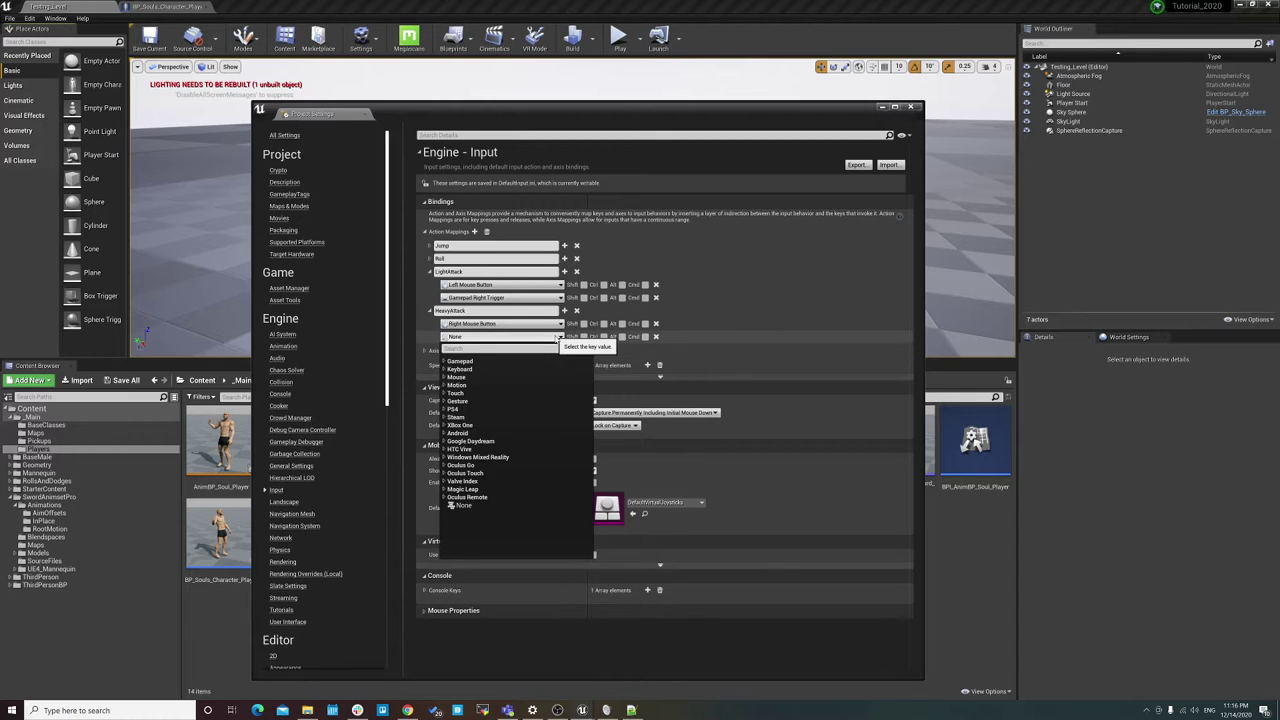
{"action": "type", "text": "gamepad"}
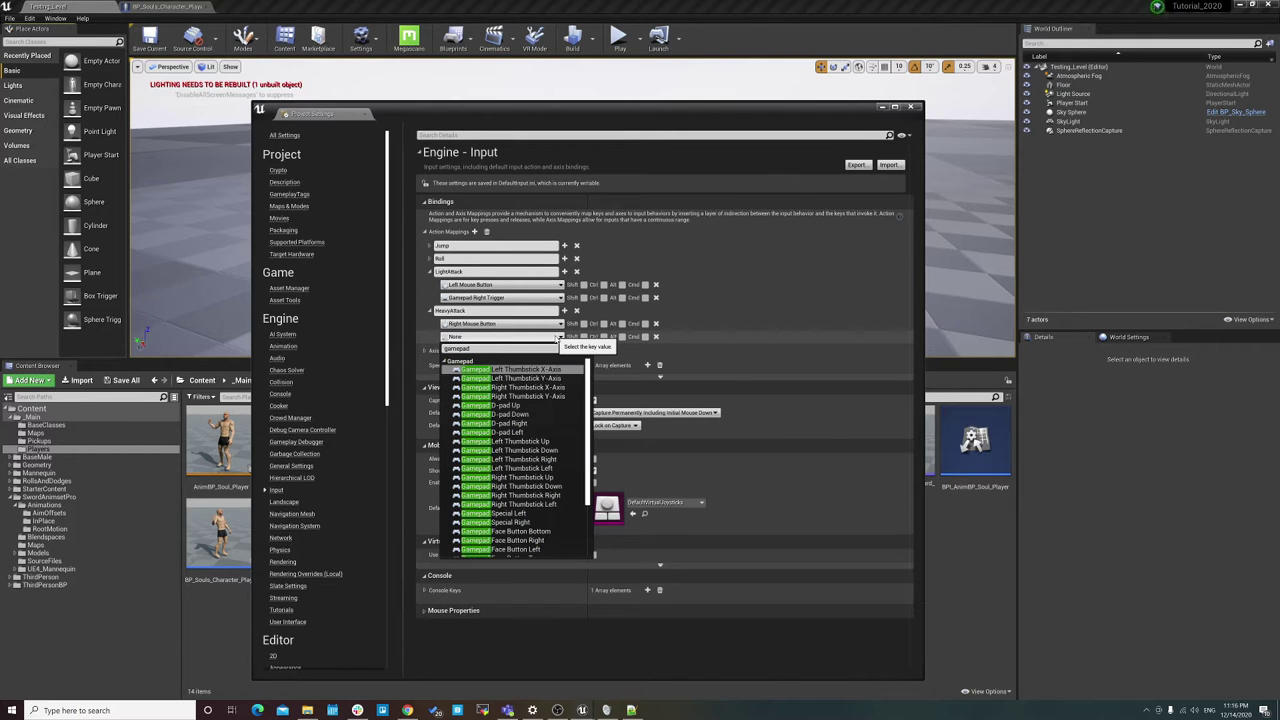
{"action": "type", "text": " left"}
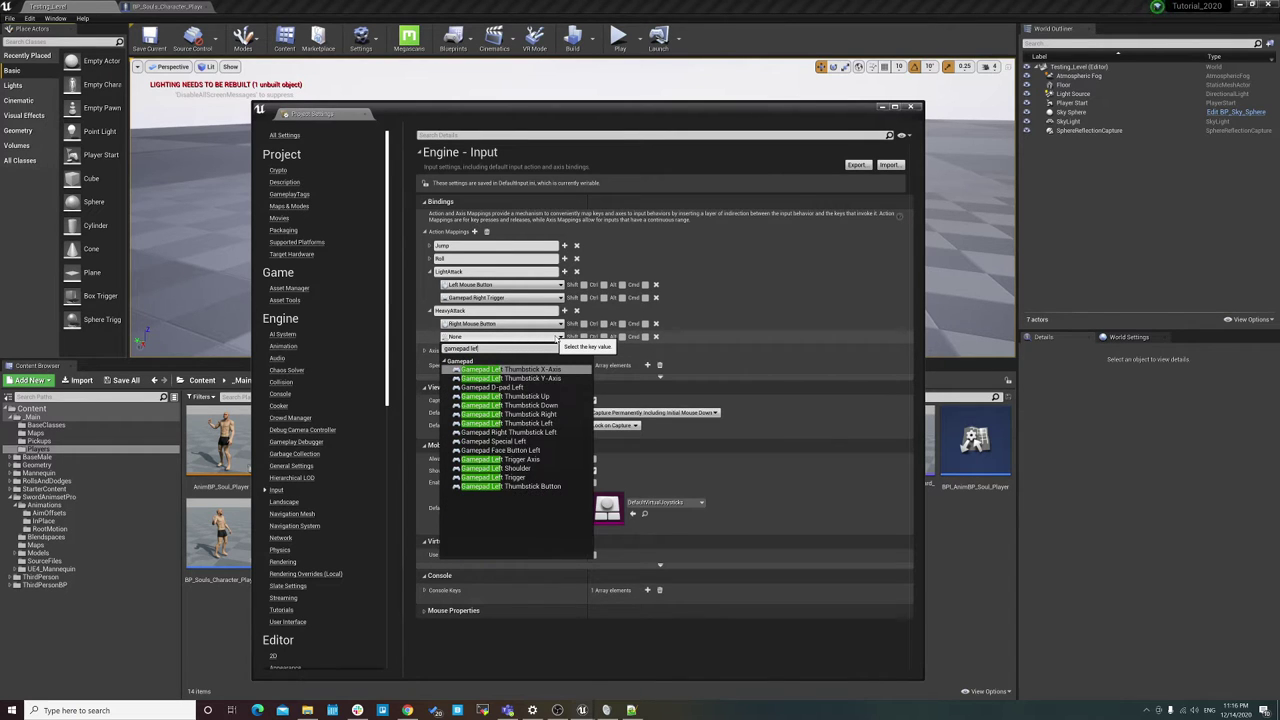
{"action": "type", "text": " right"}
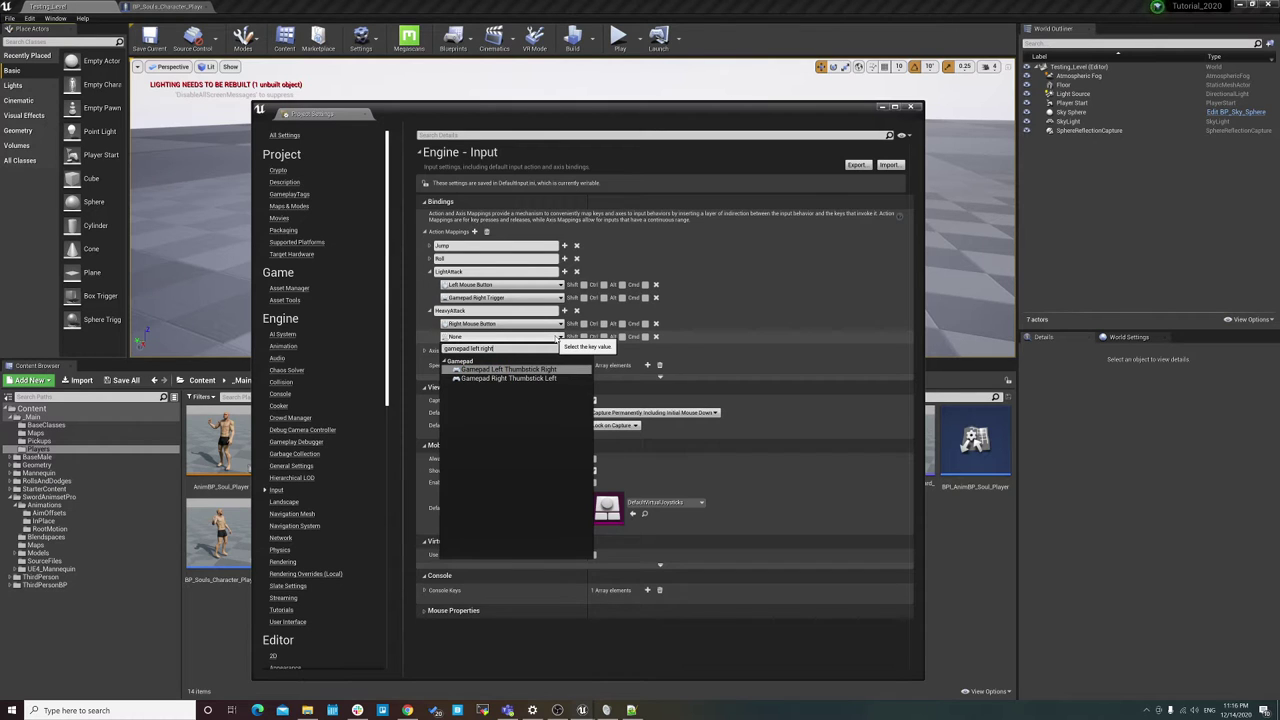
{"action": "key", "text": "BackSpace"}
{"action": "key", "text": "BackSpace"}
{"action": "key", "text": "BackSpace"}
{"action": "key", "text": "BackSpace"}
{"action": "key", "text": "BackSpace"}
{"action": "type", "text": "t"}
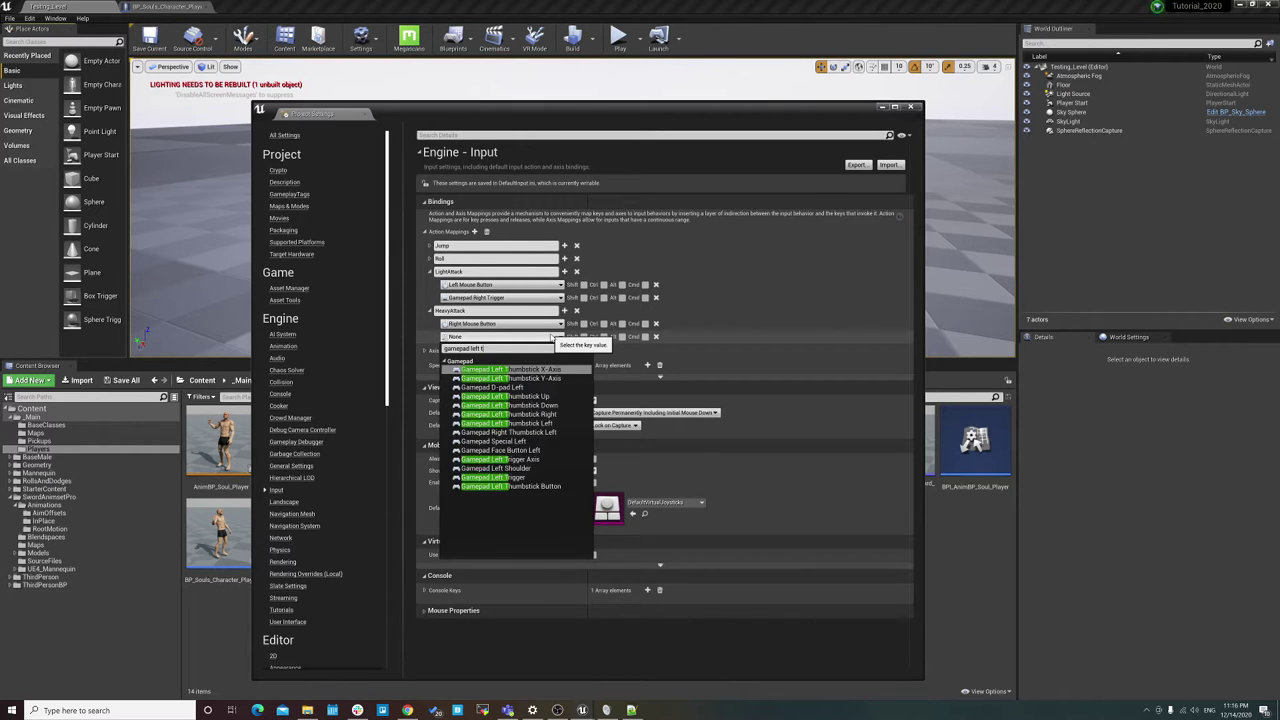
{"action": "type", "text": "r"}
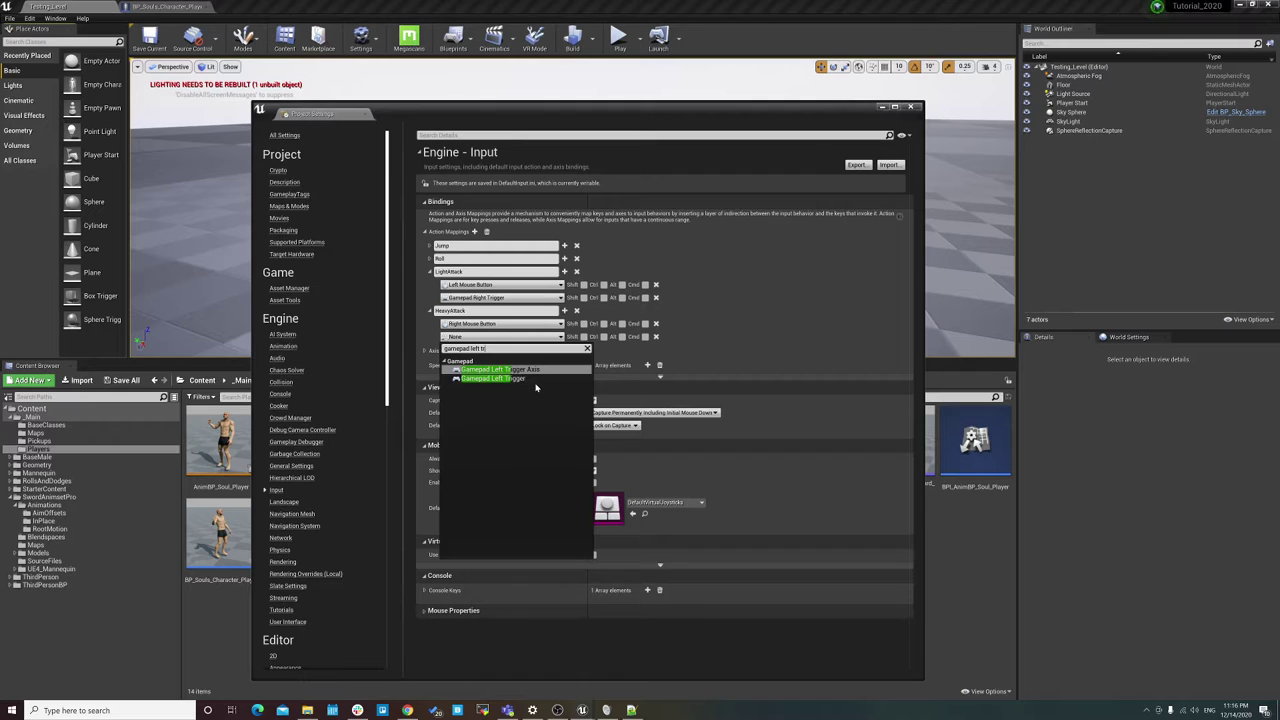
{"action": "left_click", "coordinate": [500, 378]}
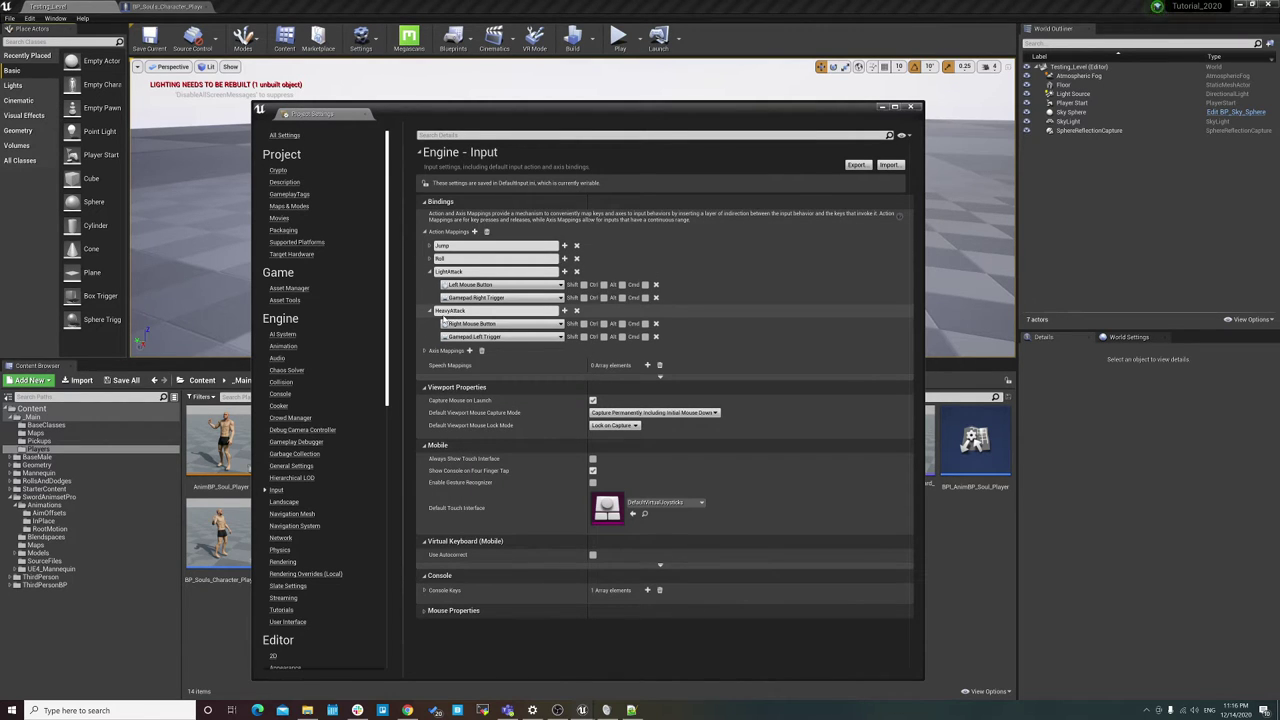
Step: Close Project Settings and expand the SwordAnimsetPro folders in the Content Browser
{"action": "left_click", "coordinate": [911, 107]}
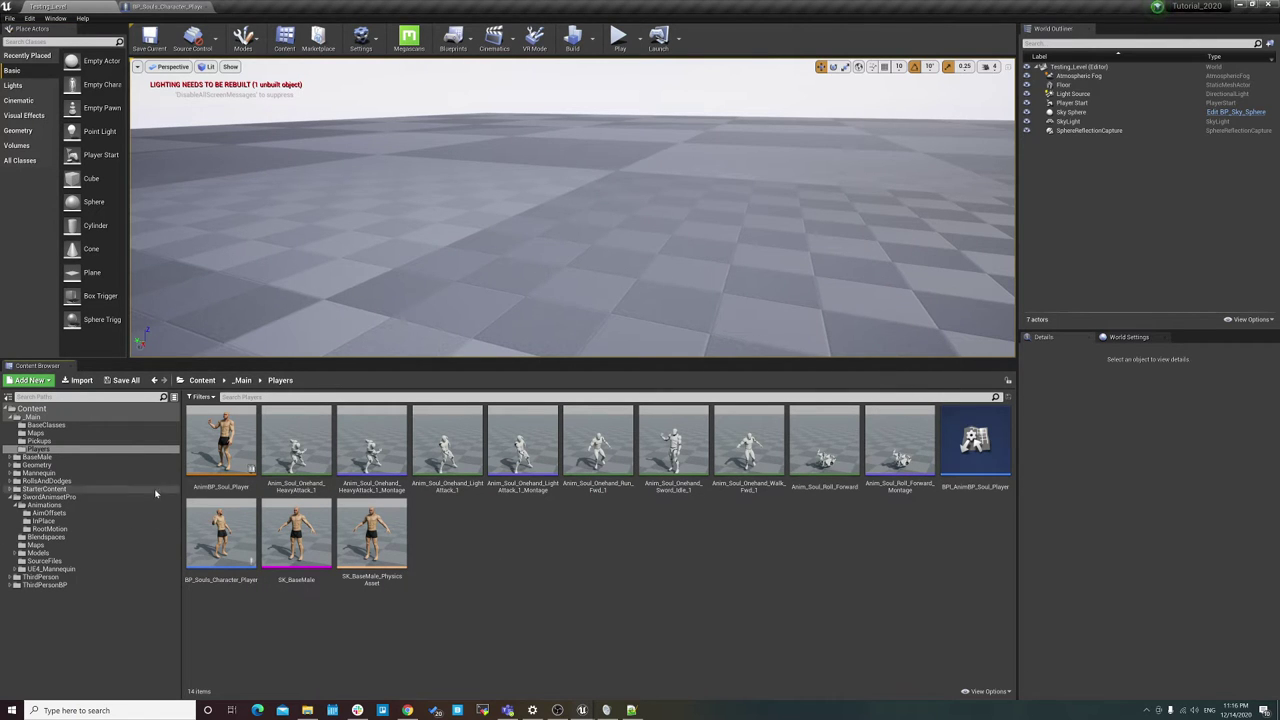
{"action": "left_click", "coordinate": [70, 528]}
{"action": "scroll", "coordinate": [300, 520], "scroll_direction": "down", "scroll_amount": 1}
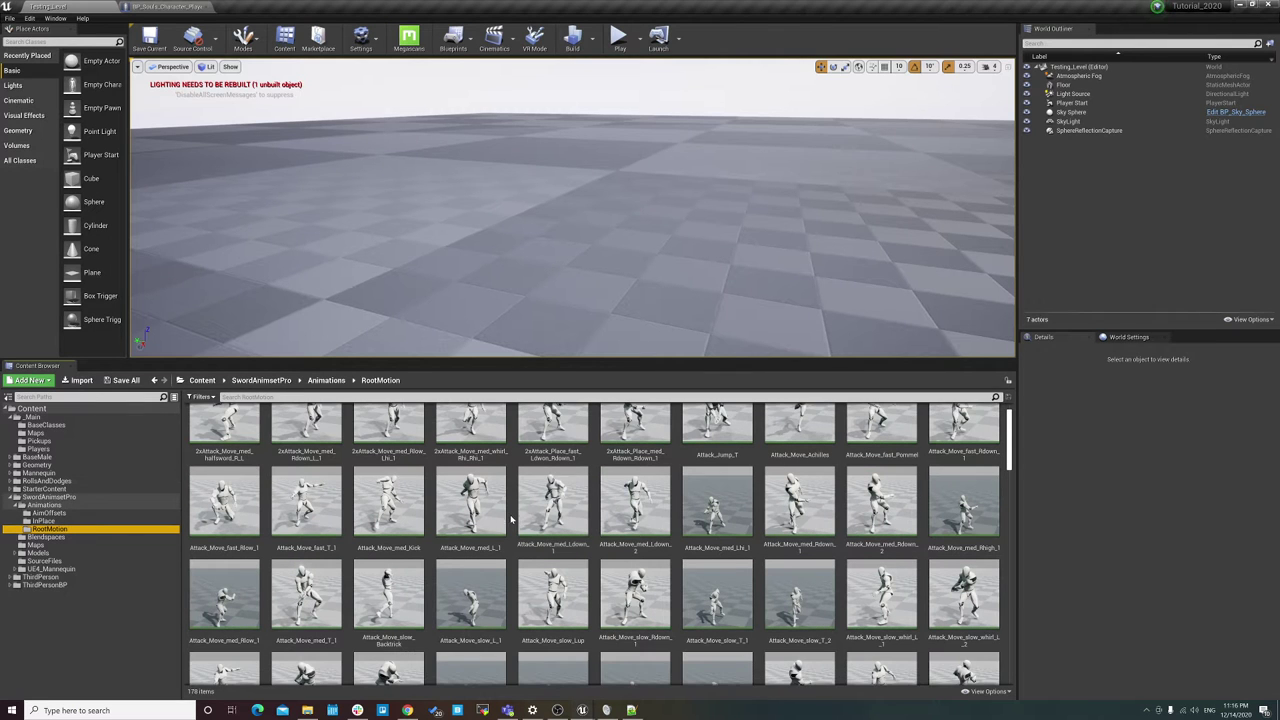
{"action": "left_click", "coordinate": [101, 498]}
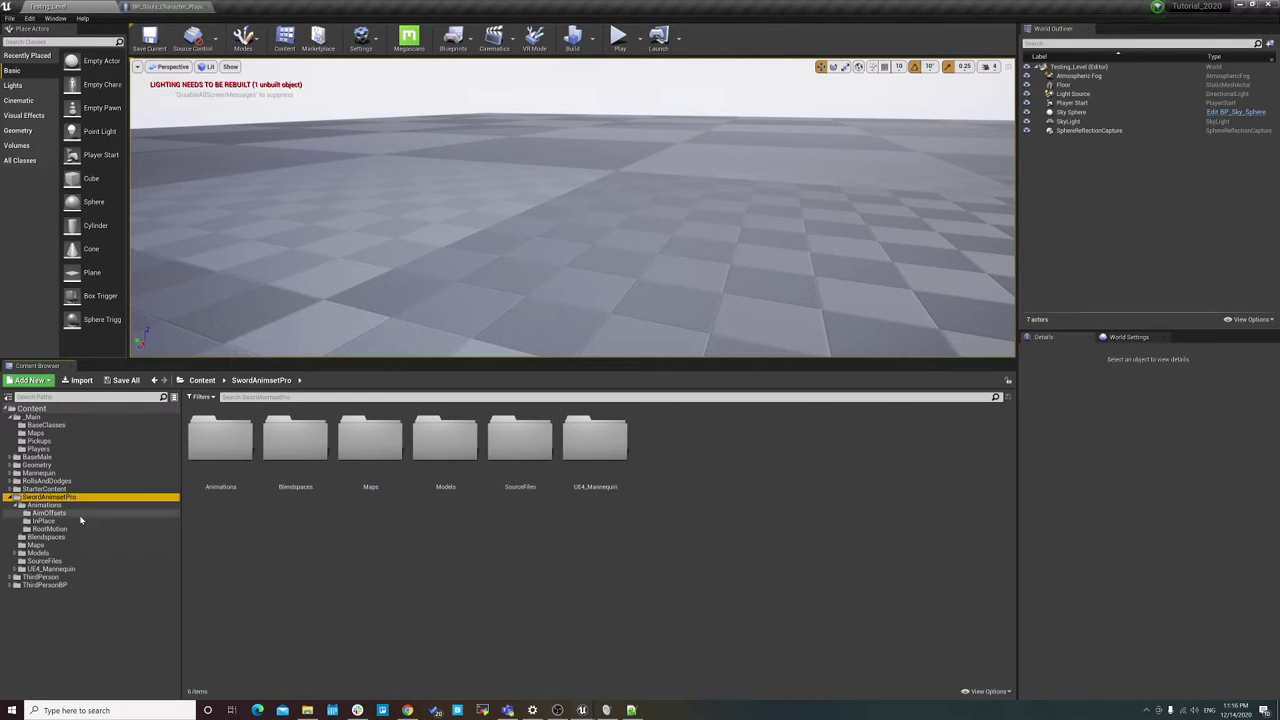
{"action": "left_click", "coordinate": [44, 521]}
Step: Browse to SwordAnimsetPro > Animations > RootMotion and scroll through its 178 animations
{"action": "left_click", "coordinate": [103, 499]}
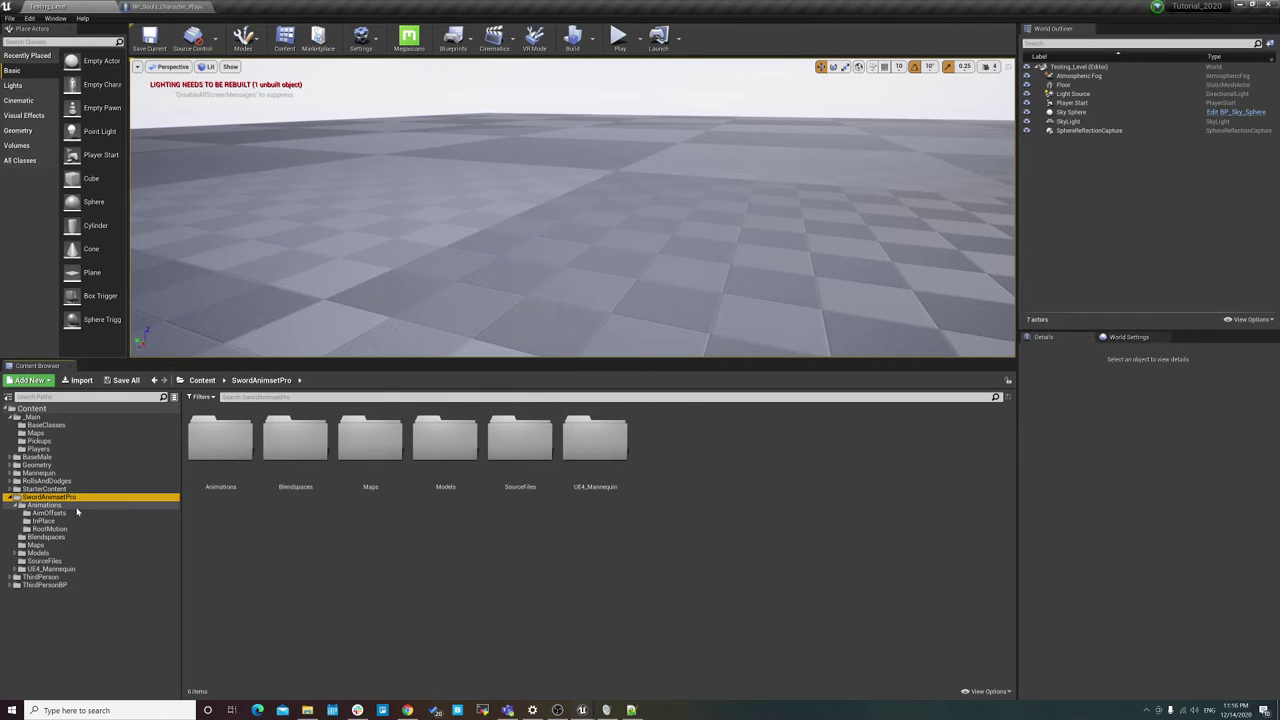
{"action": "left_click", "coordinate": [77, 505]}
{"action": "left_click", "coordinate": [49, 497]}
{"action": "left_click", "coordinate": [86, 505]}
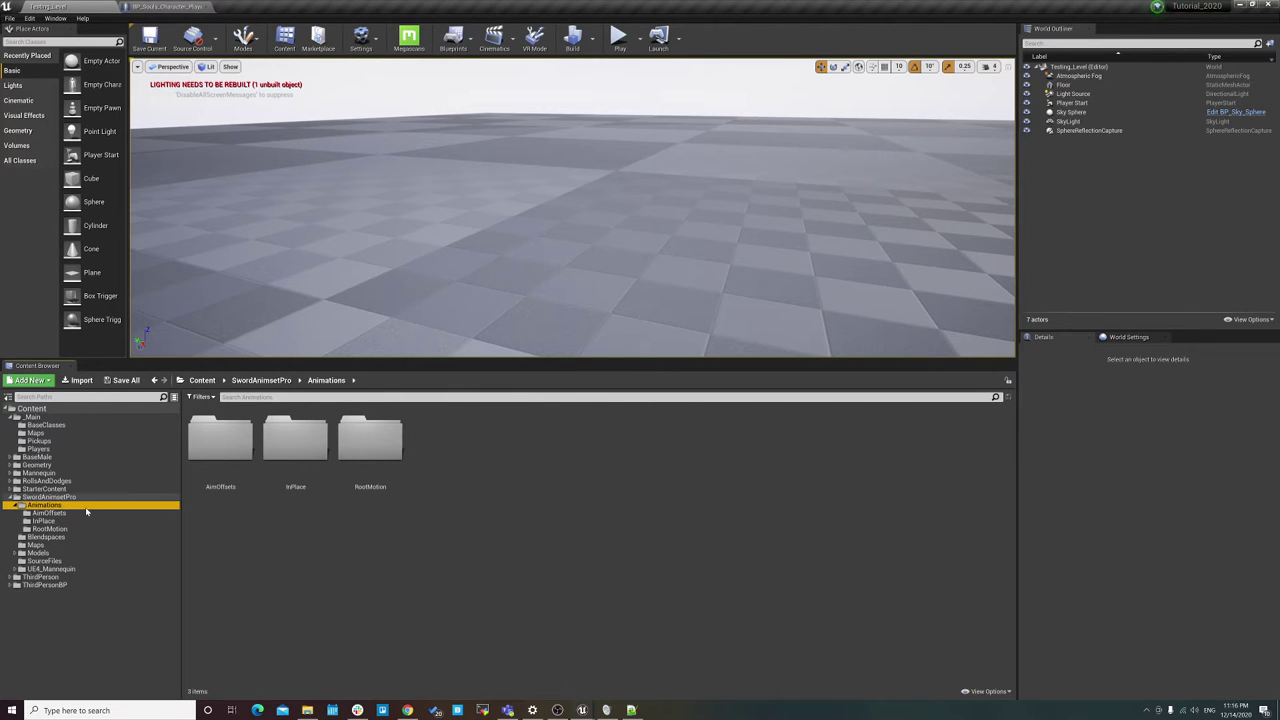
{"action": "left_click", "coordinate": [76, 521]}
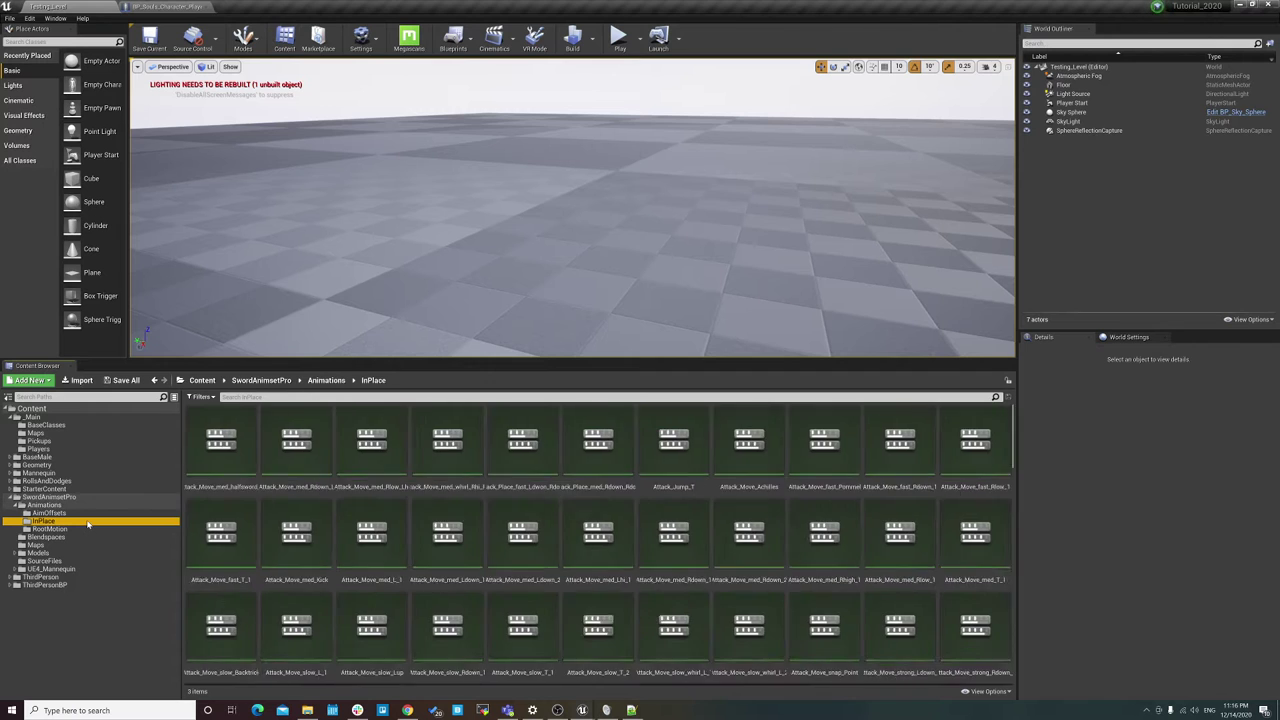
{"action": "left_click", "coordinate": [80, 529]}
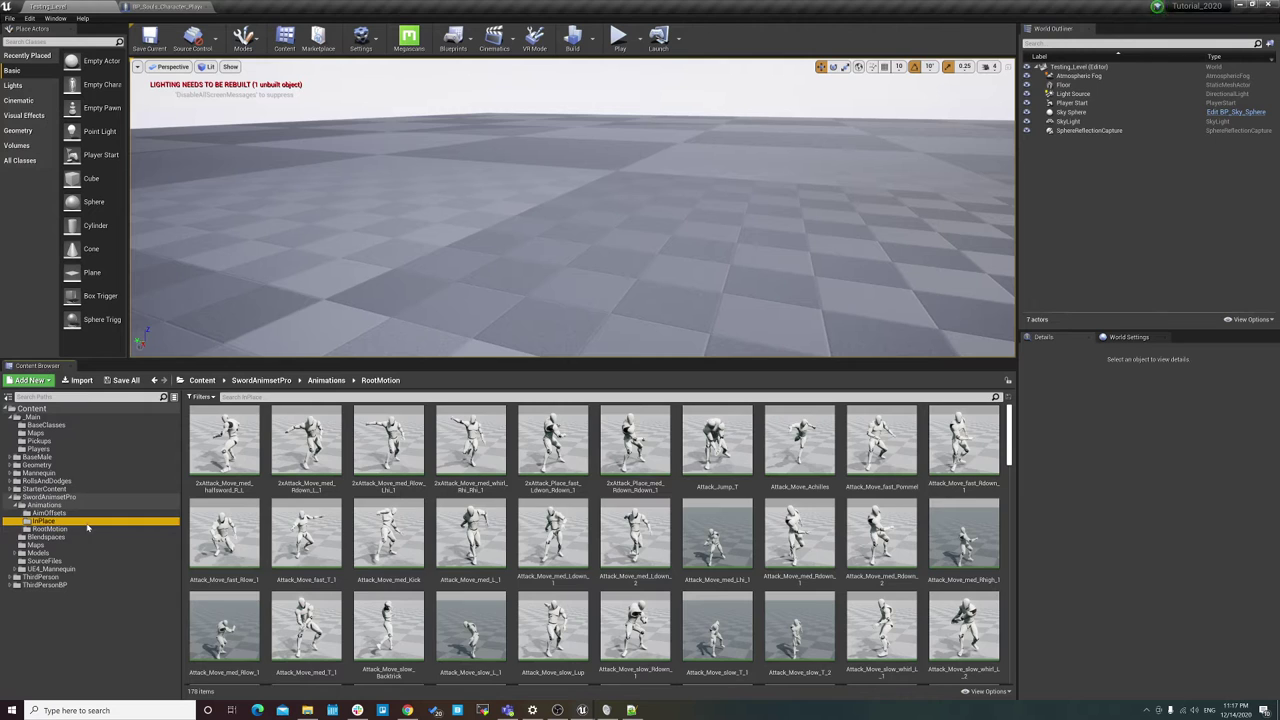
{"action": "scroll", "coordinate": [467, 533], "scroll_direction": "down", "scroll_amount": 1}
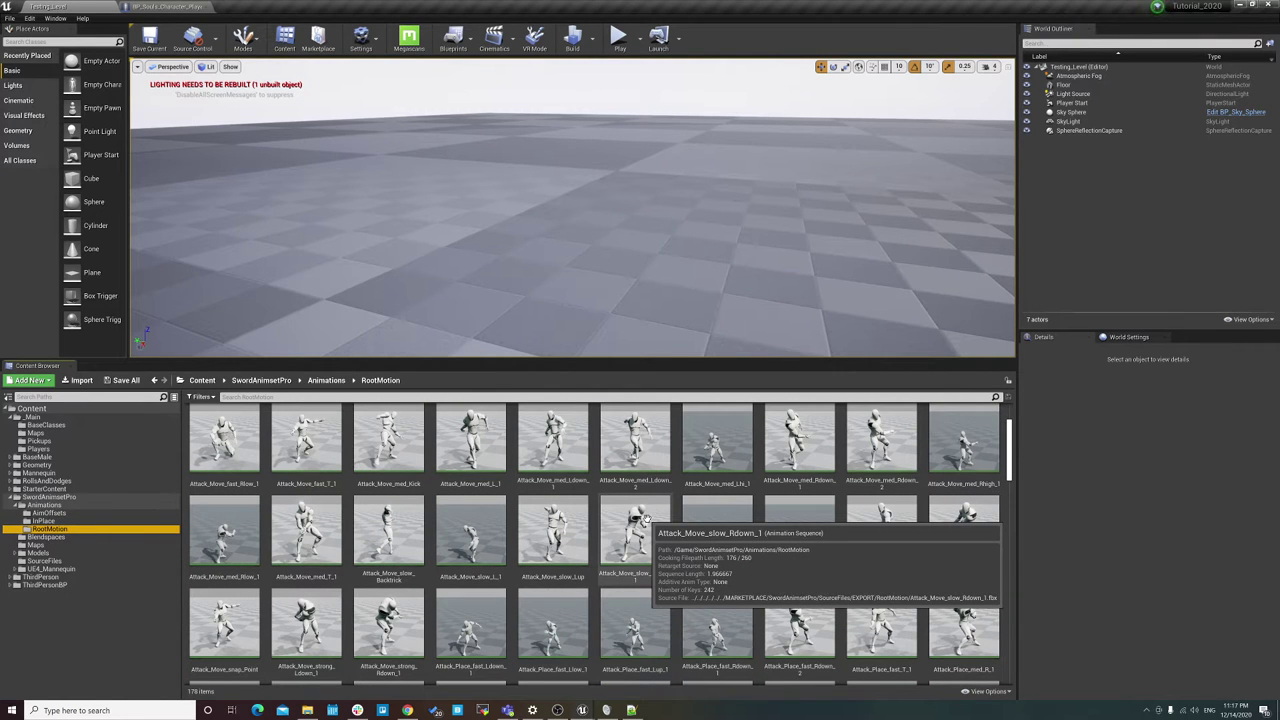
{"action": "scroll", "coordinate": [553, 531], "scroll_direction": "down", "scroll_amount": 1}
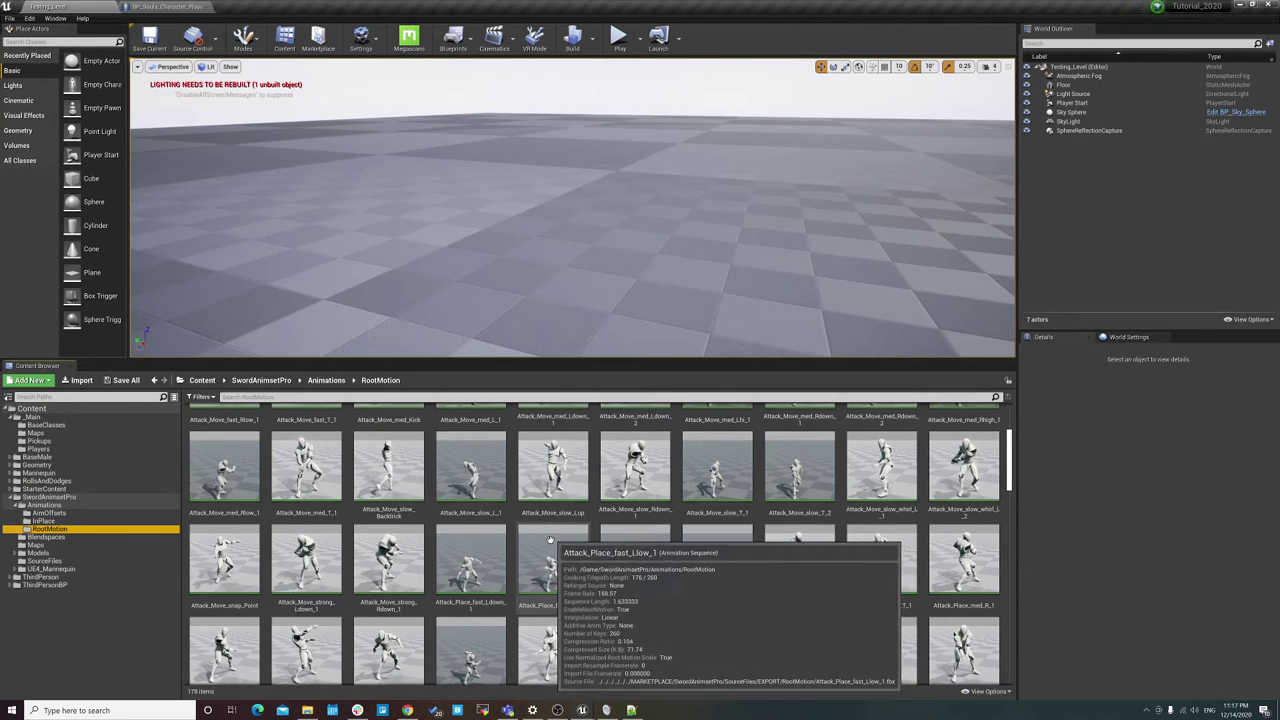
Step: Preview Attack_Place fast_Ldown_1, fast_Lup_1, med_Rup_1 and snap_Ldown_1, then close the animation editor
{"action": "double_click", "coordinate": [470, 562]}
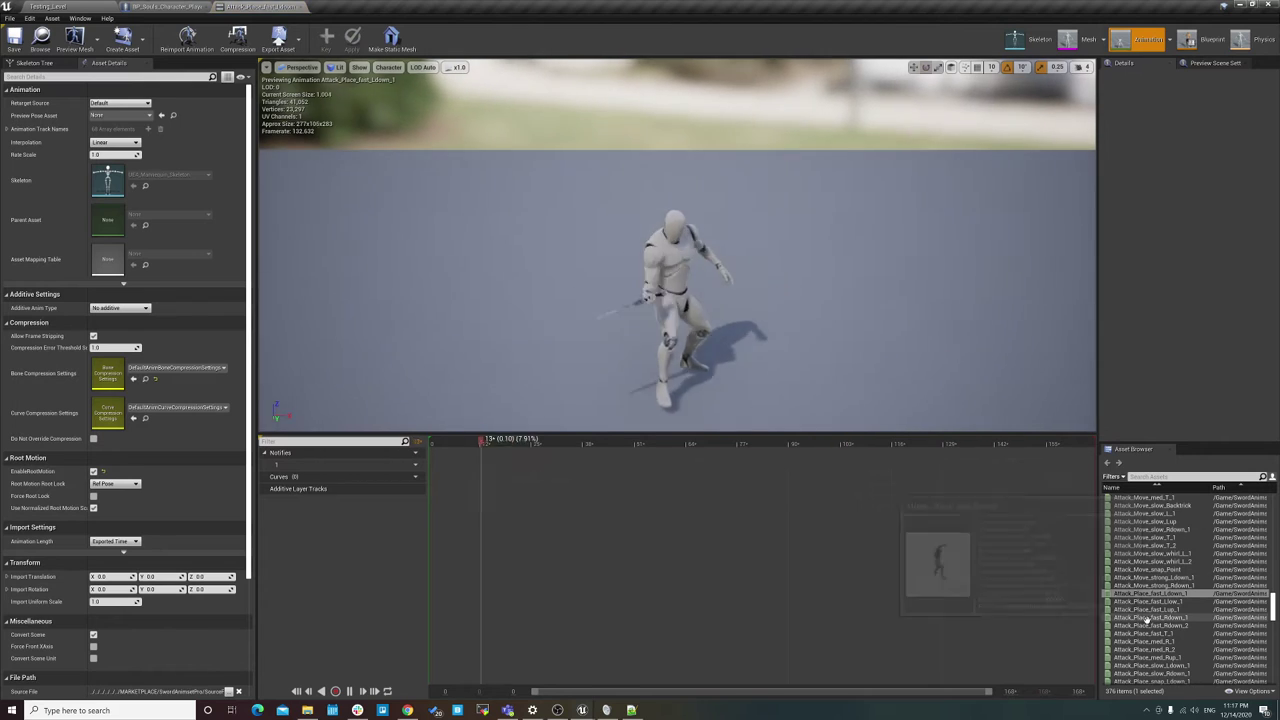
{"action": "left_click", "coordinate": [1147, 609]}
{"action": "left_click", "coordinate": [1138, 640]}
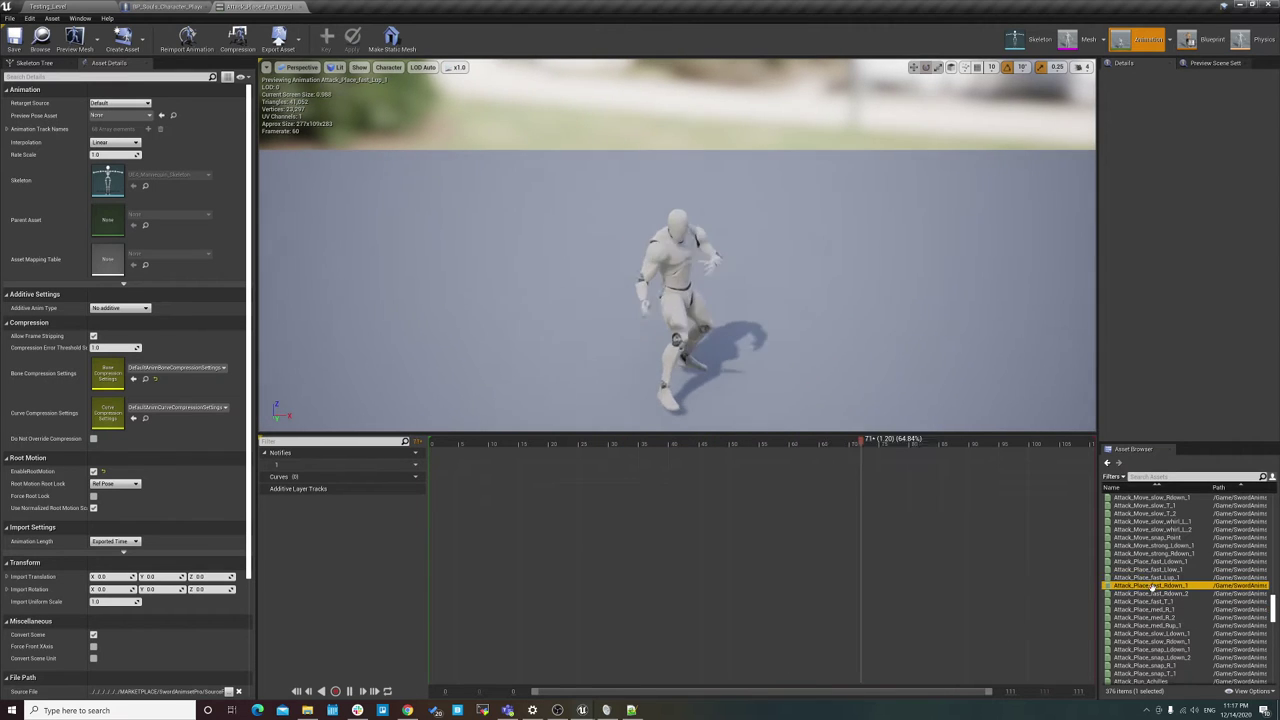
{"action": "scroll", "coordinate": [1163, 588], "scroll_direction": "down", "scroll_amount": 2}
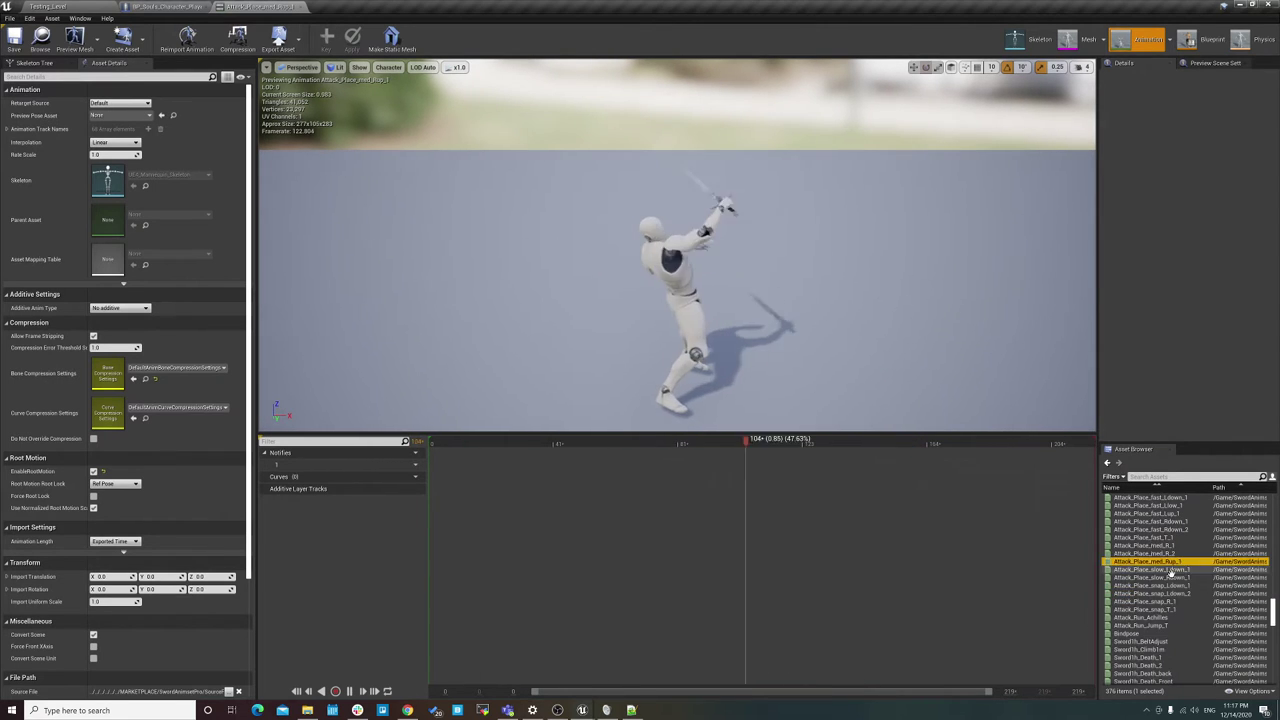
{"action": "left_click", "coordinate": [1160, 585]}
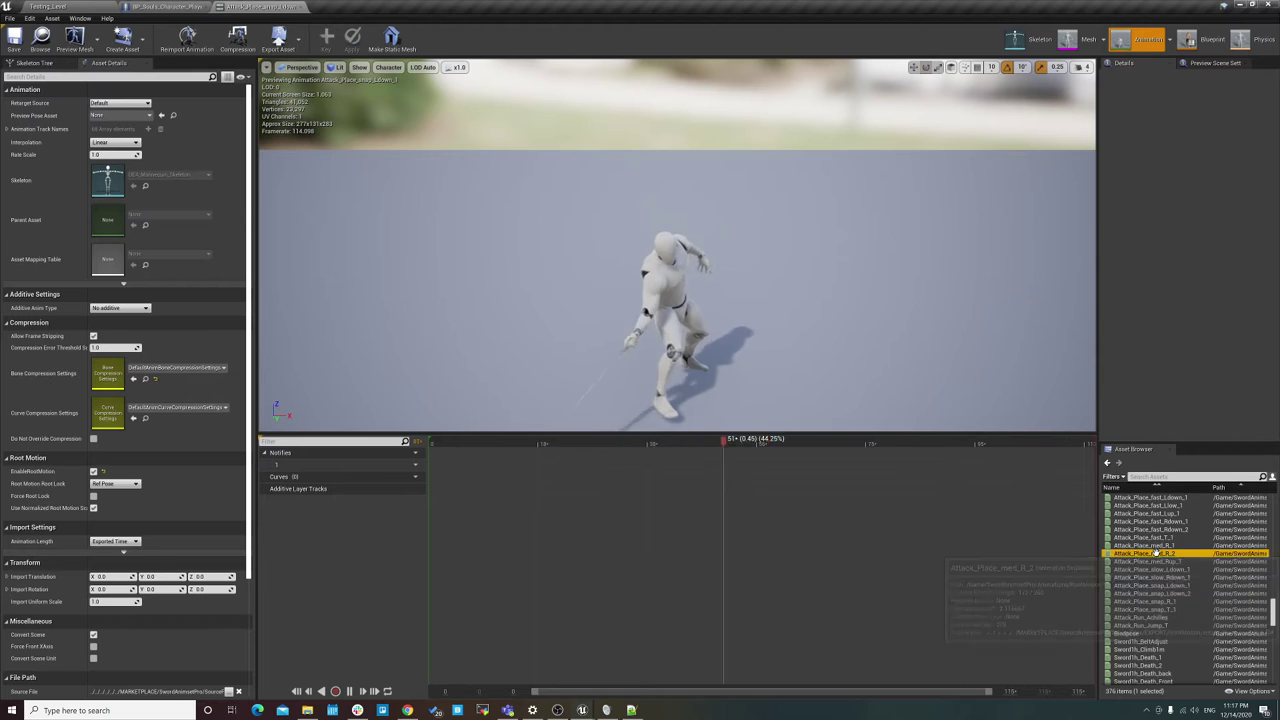
{"action": "double_click", "coordinate": [1146, 585]}
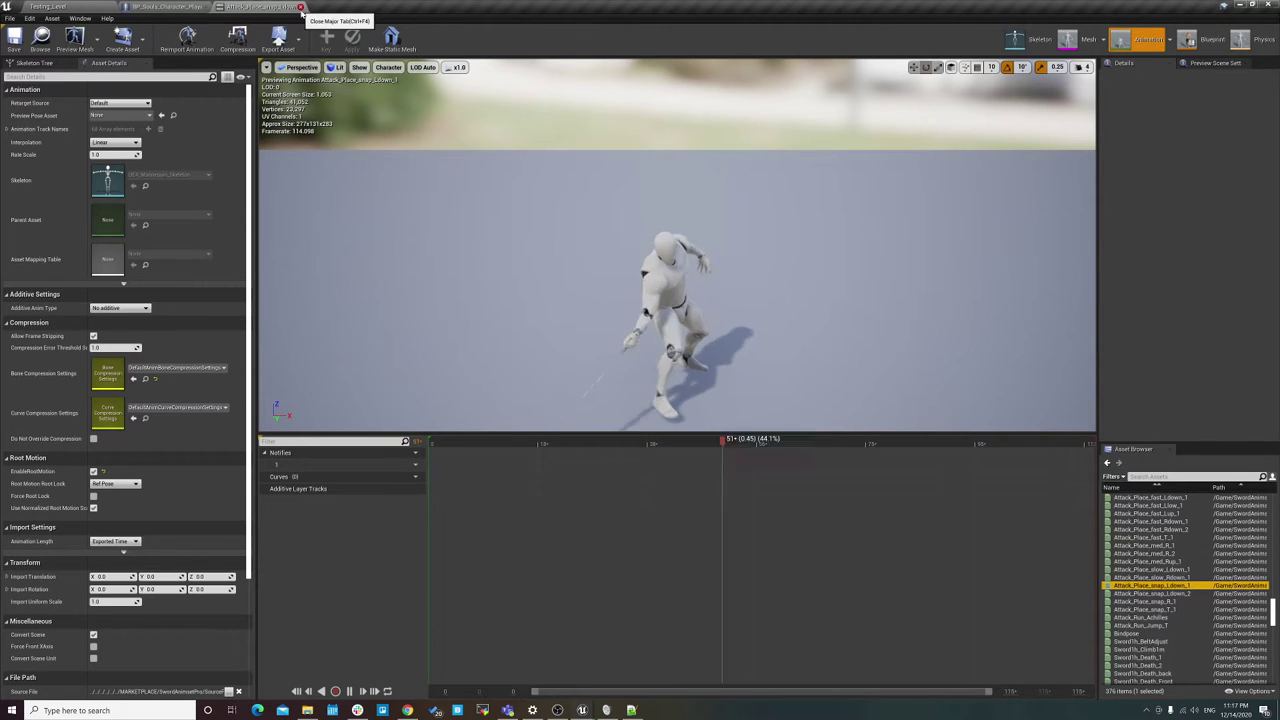
{"action": "left_click", "coordinate": [293, 7]}
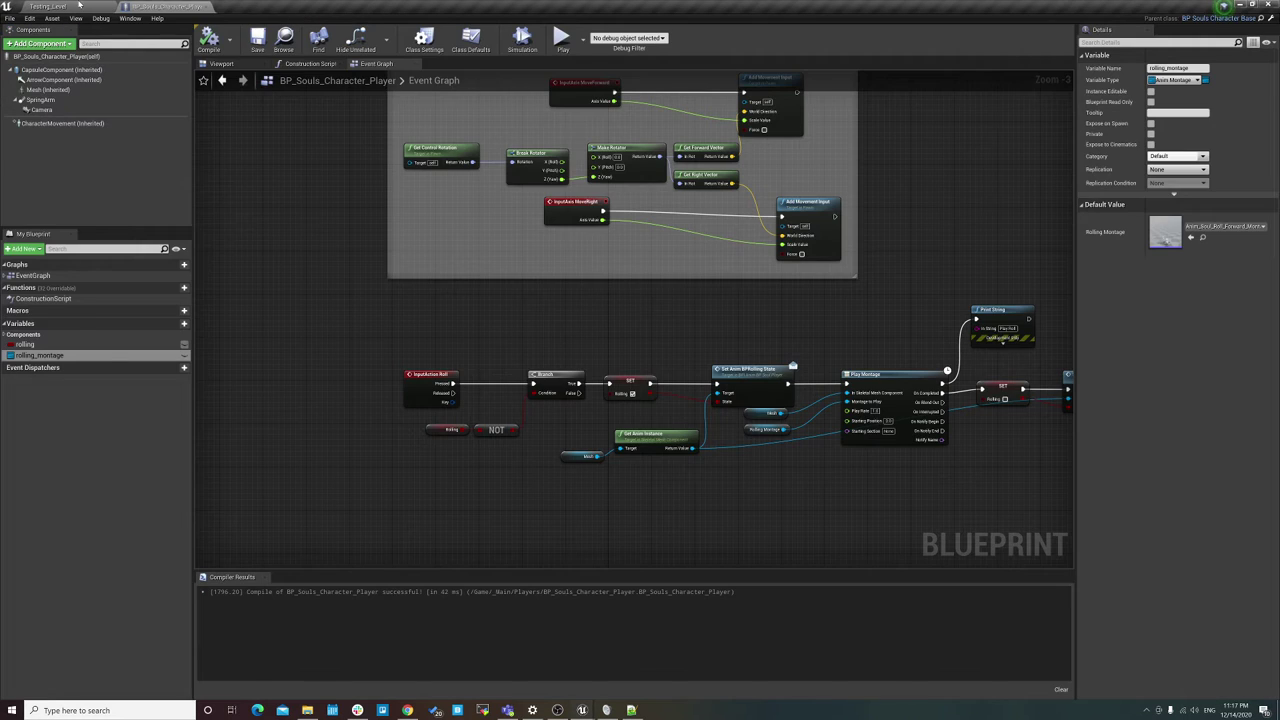
{"action": "left_click", "coordinate": [79, 5]}
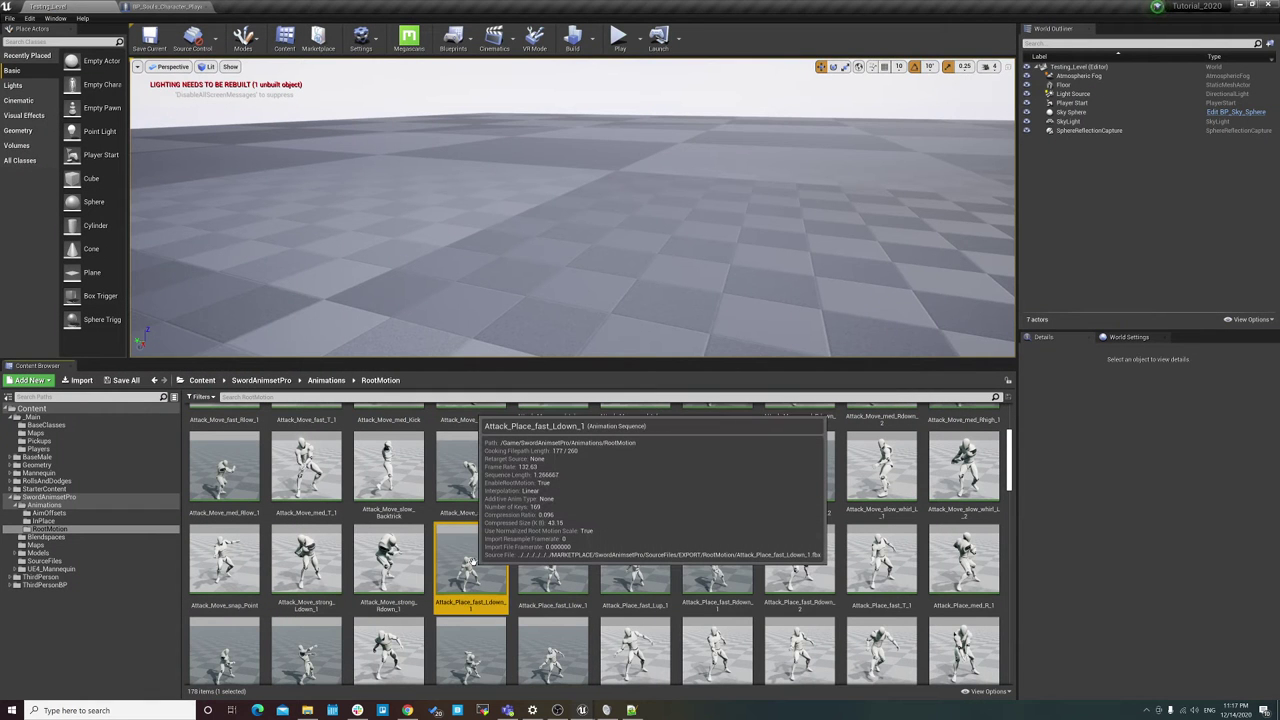
{"action": "mouse_move", "coordinate": [472, 562]}
{"action": "left_mouse_down"}
{"action": "mouse_move", "coordinate": [140, 537]}
{"action": "mouse_move", "coordinate": [104, 451]}
{"action": "left_mouse_up"}
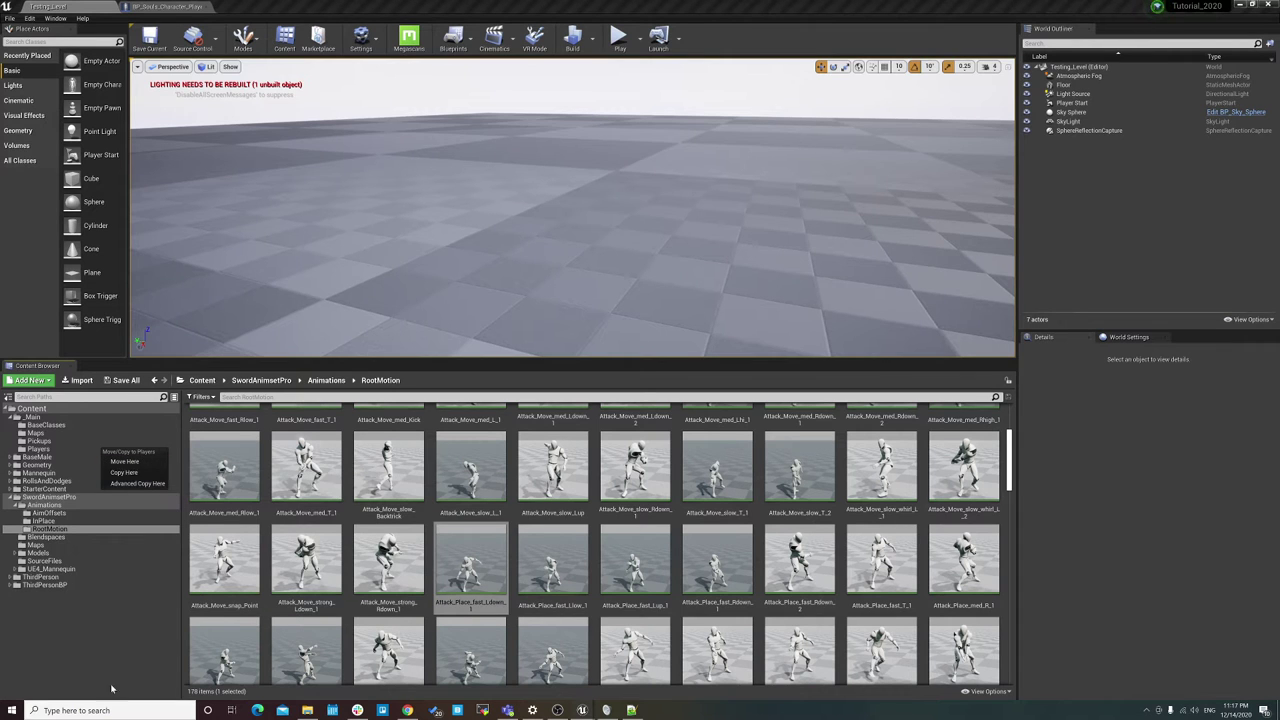
{"action": "left_click", "coordinate": [146, 473]}
{"action": "left_click", "coordinate": [75, 449]}
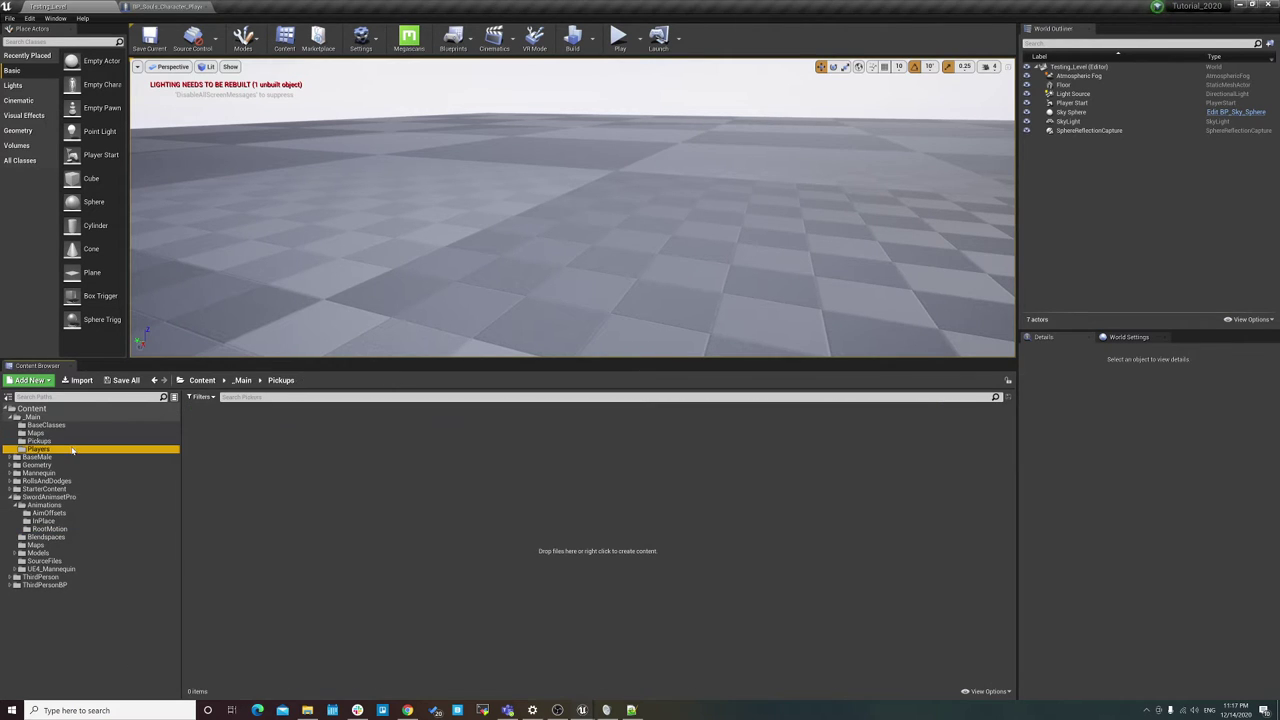
{"action": "left_click", "coordinate": [275, 435]}
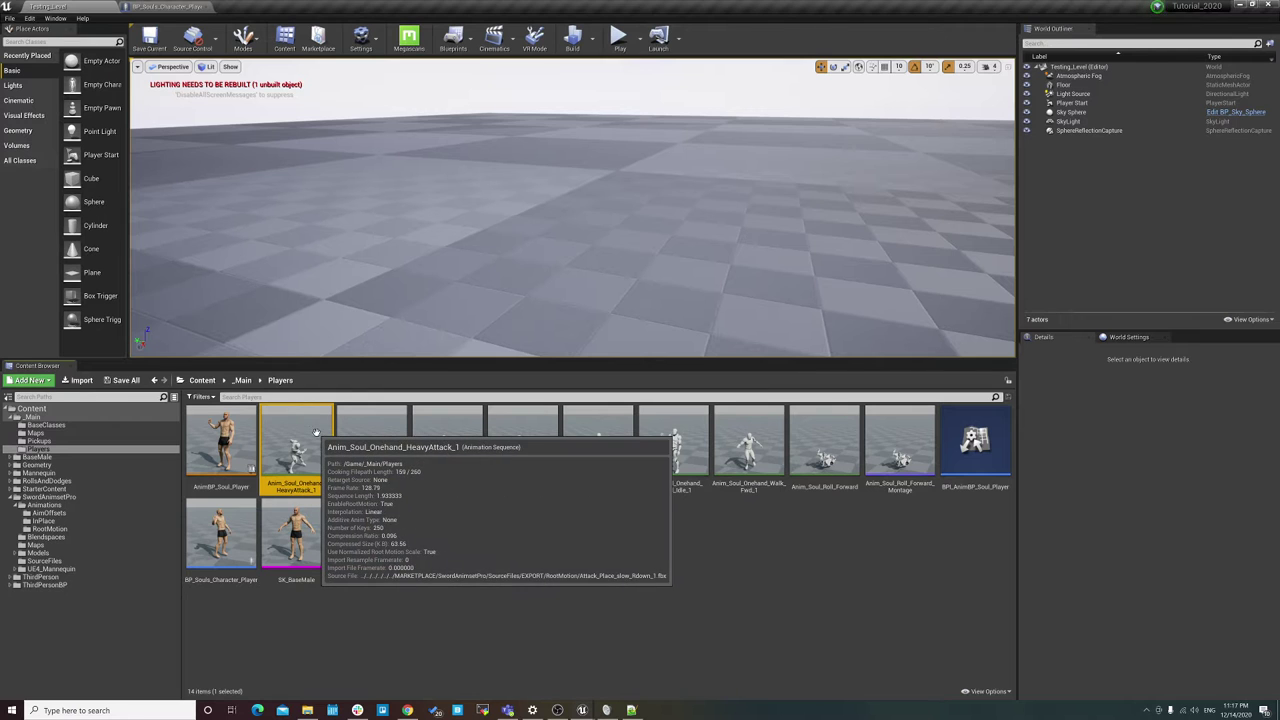
{"action": "left_click", "coordinate": [447, 440], "text": "ctrl"}
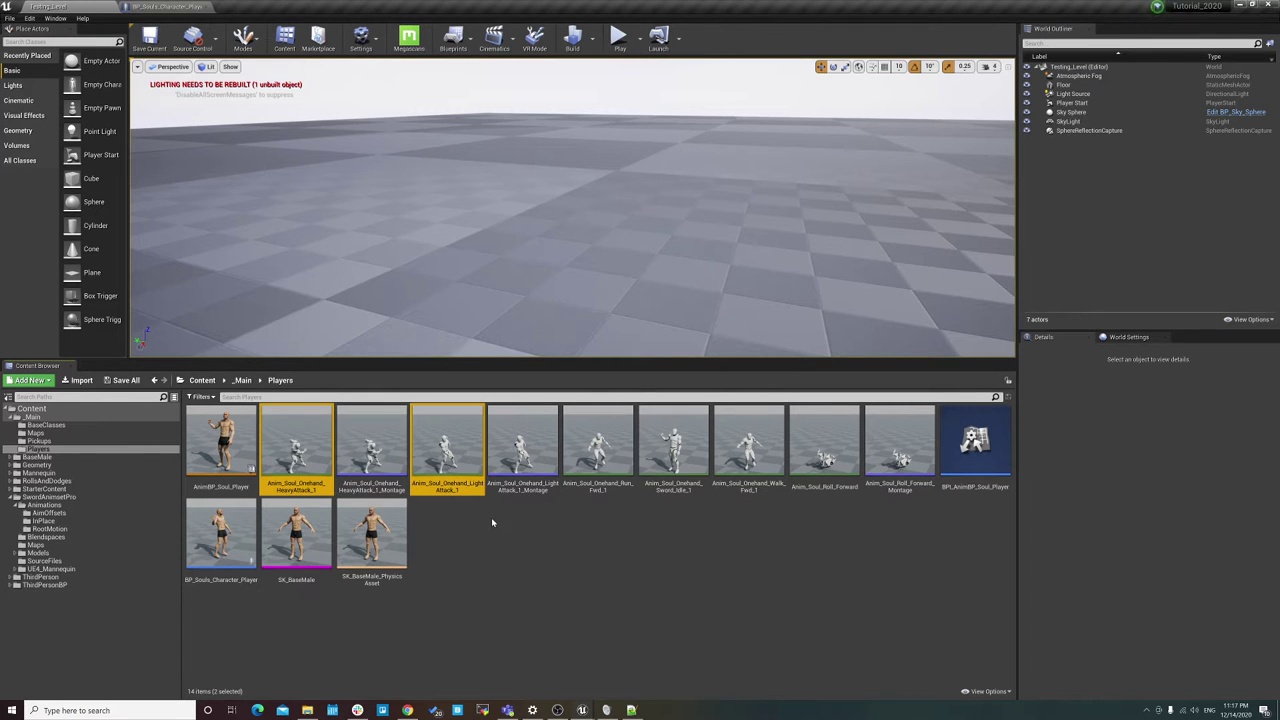
{"action": "double_click", "coordinate": [447, 445]}
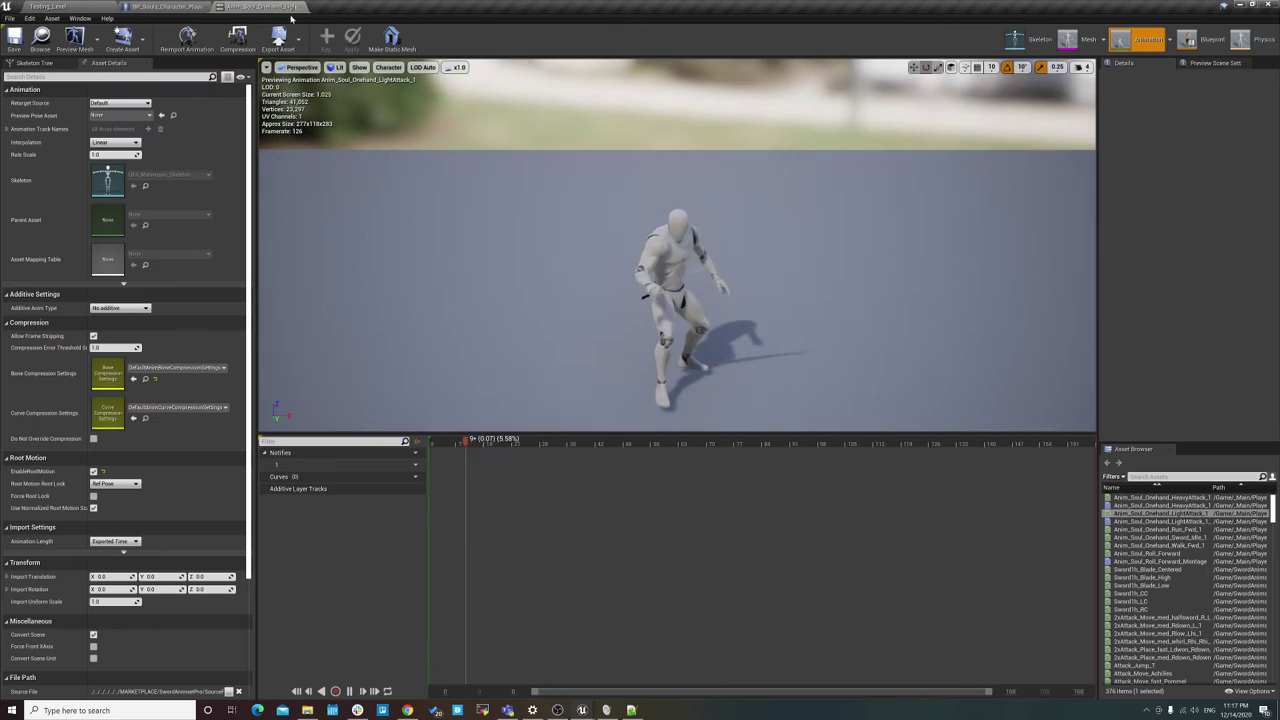
{"action": "left_click", "coordinate": [145, 7]}
{"action": "left_click", "coordinate": [45, 6]}
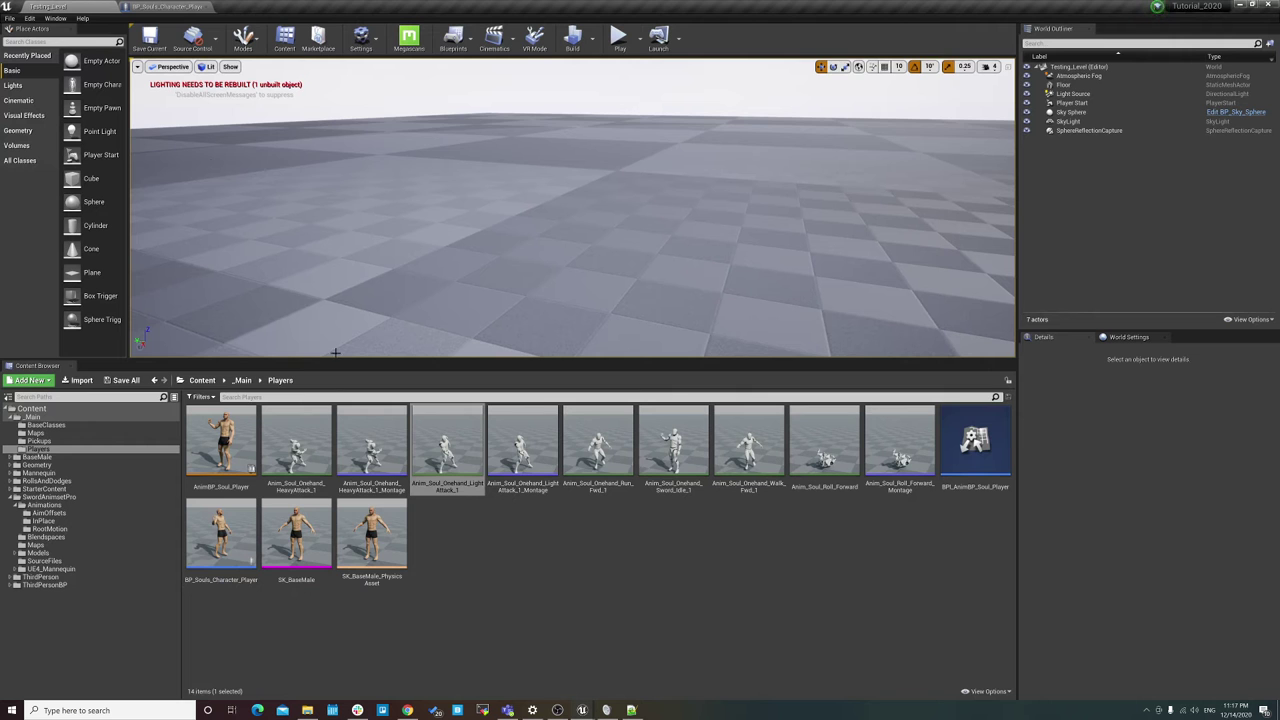
{"action": "double_click", "coordinate": [275, 440]}
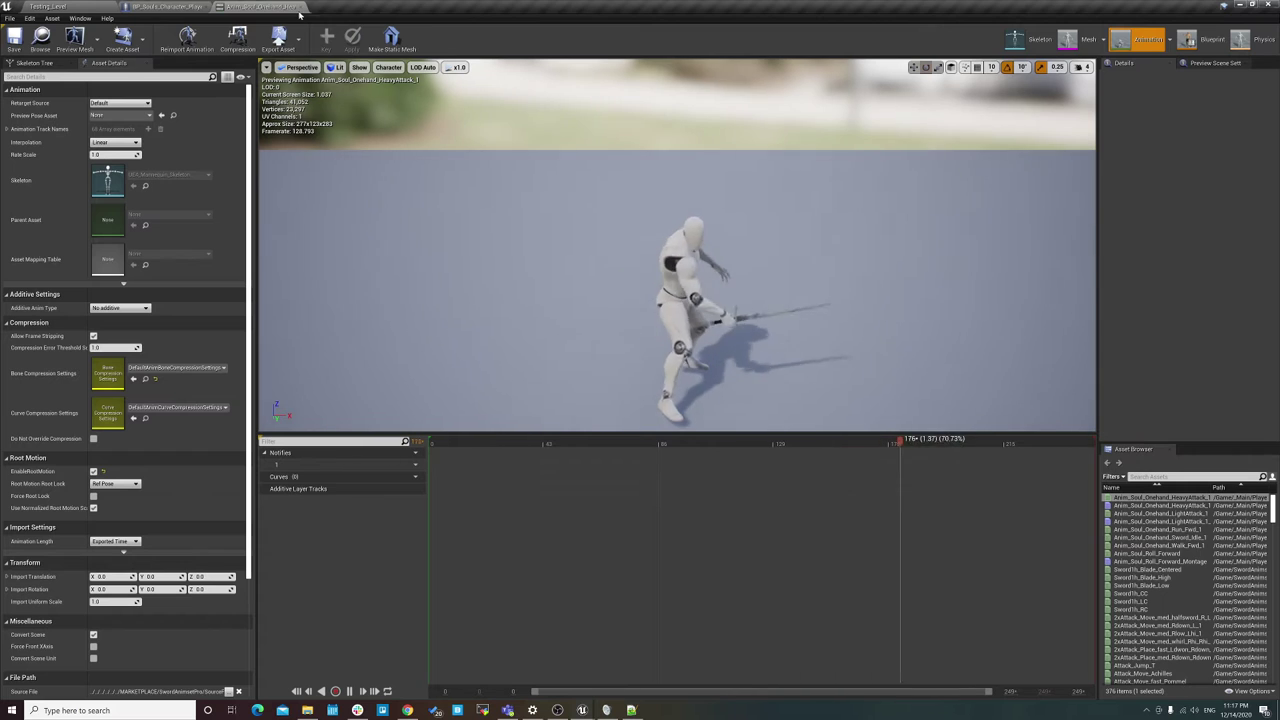
{"action": "left_click", "coordinate": [160, 6]}
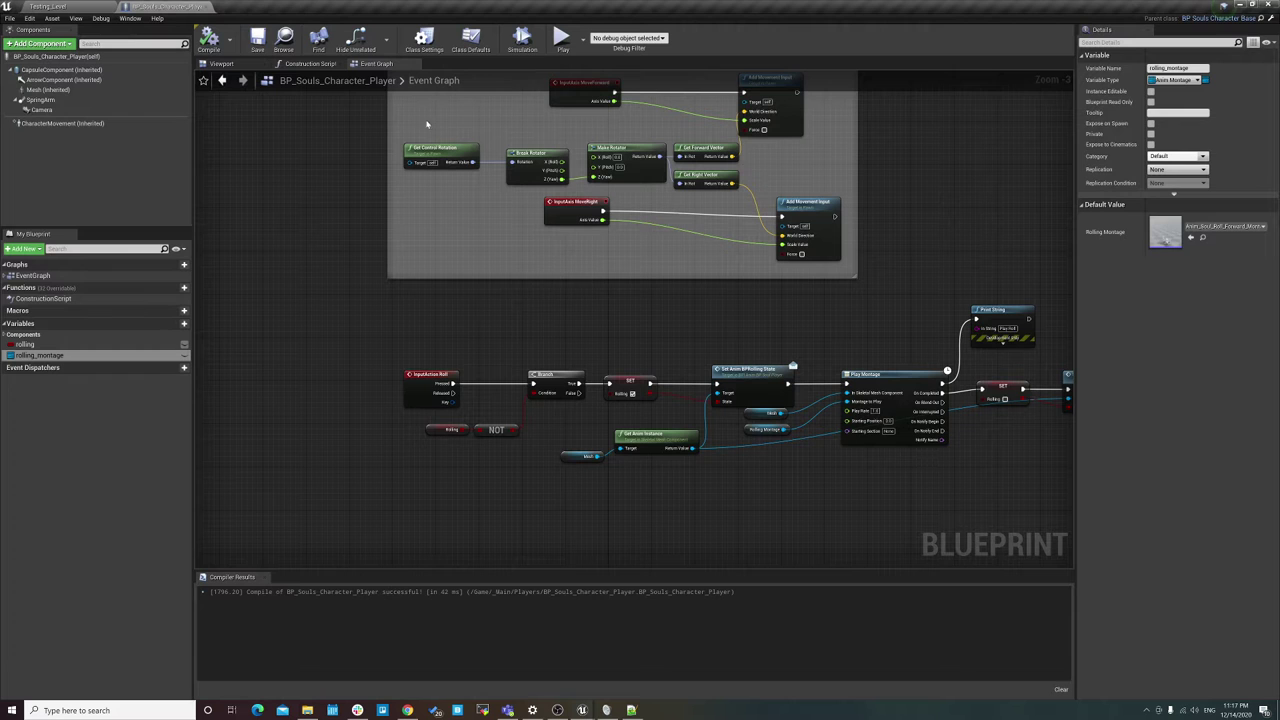
{"action": "left_click", "coordinate": [35, 7]}
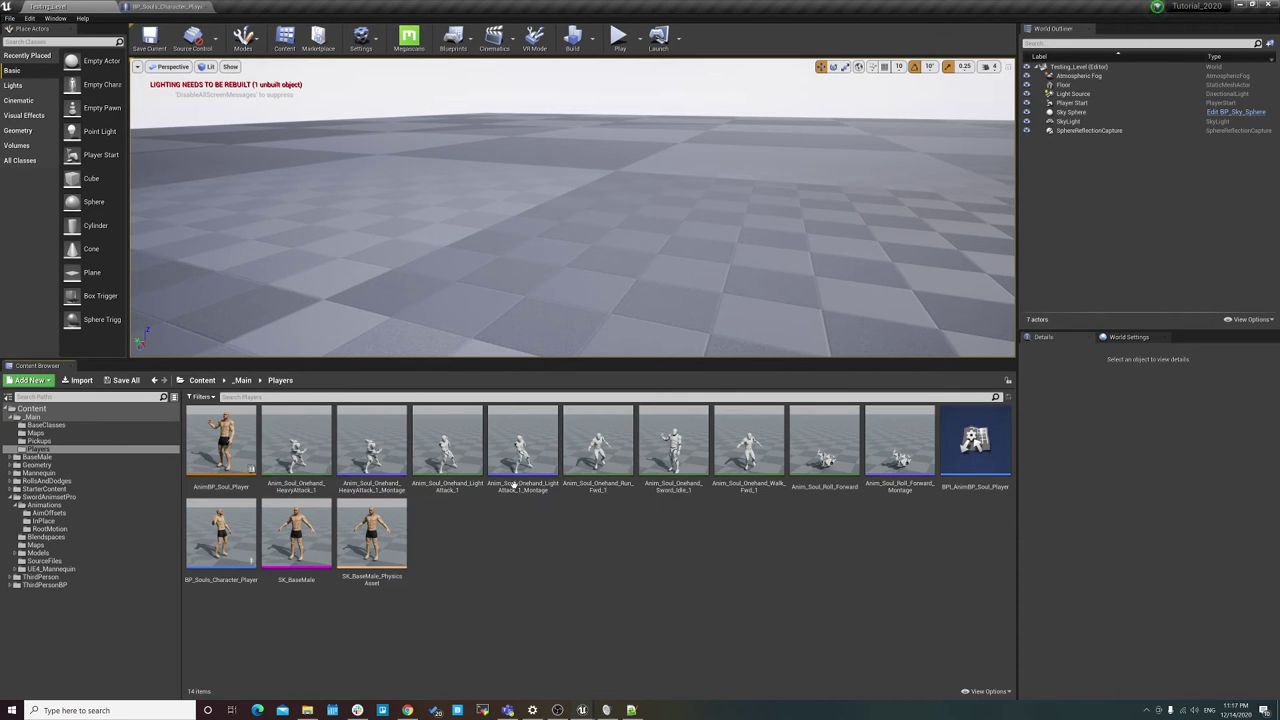
{"action": "right_click", "coordinate": [300, 440]}
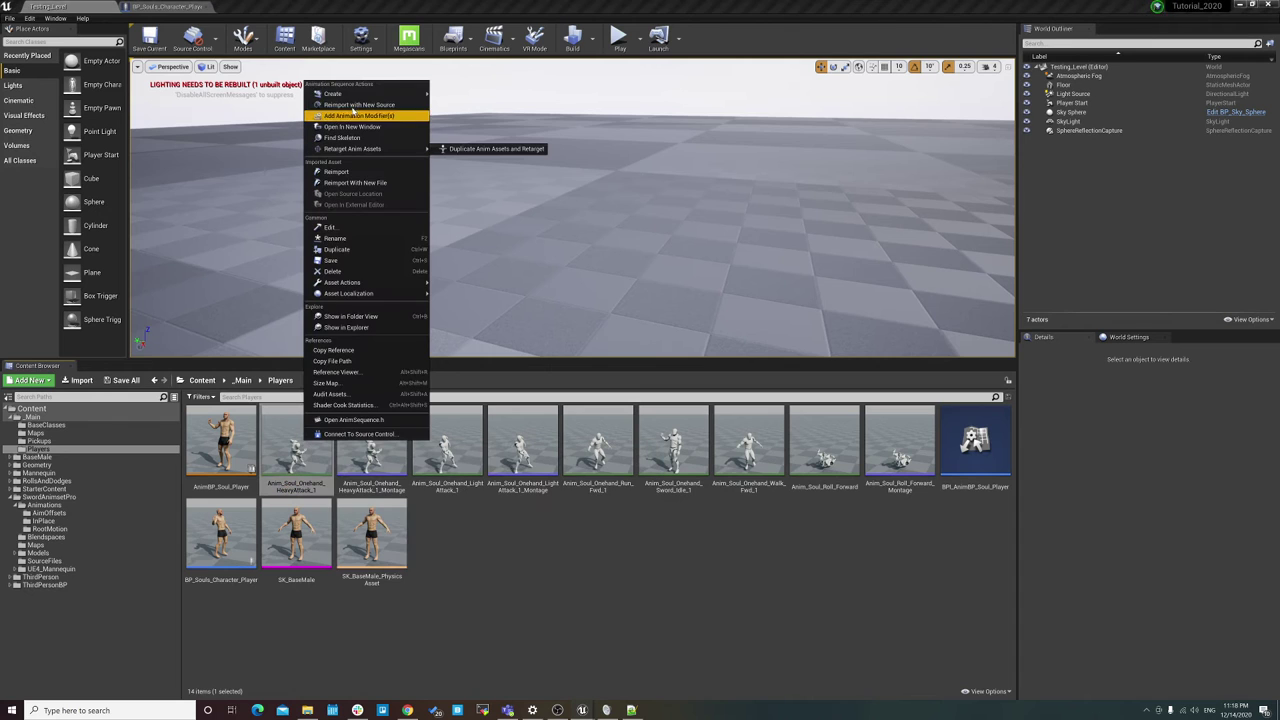
{"action": "mouse_move", "coordinate": [366, 99]}
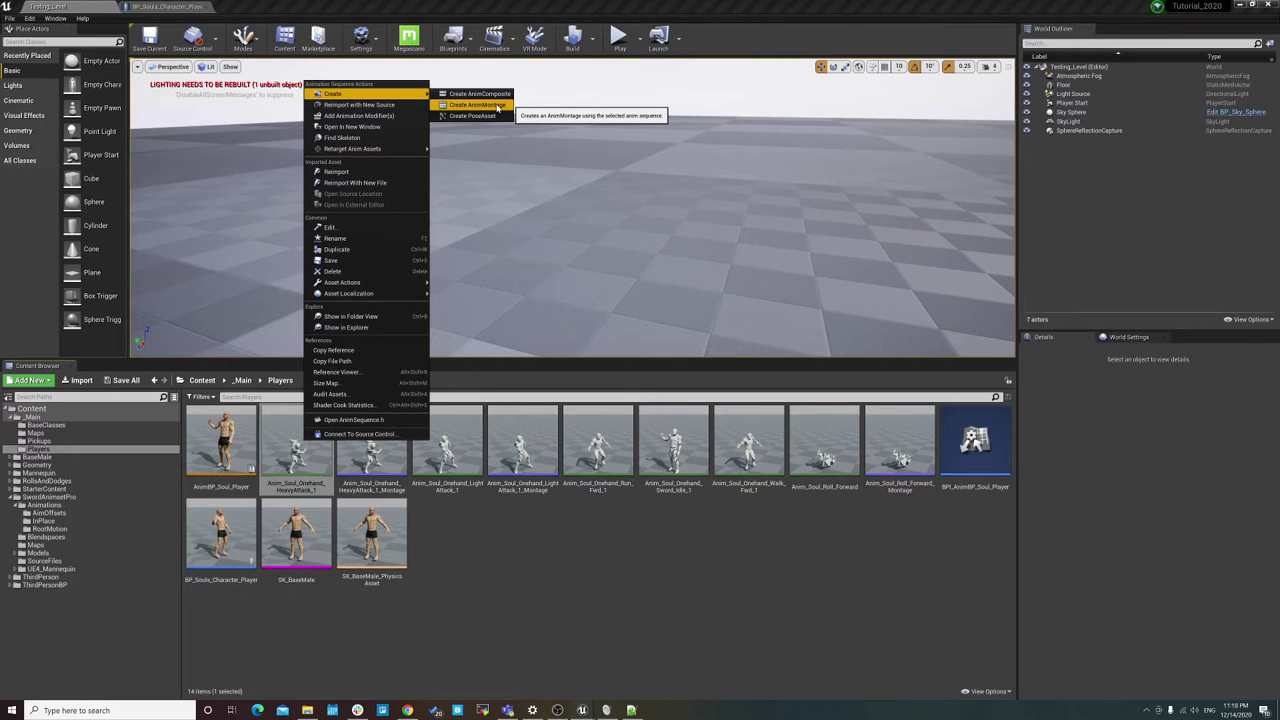
{"action": "left_click", "coordinate": [366, 465]}
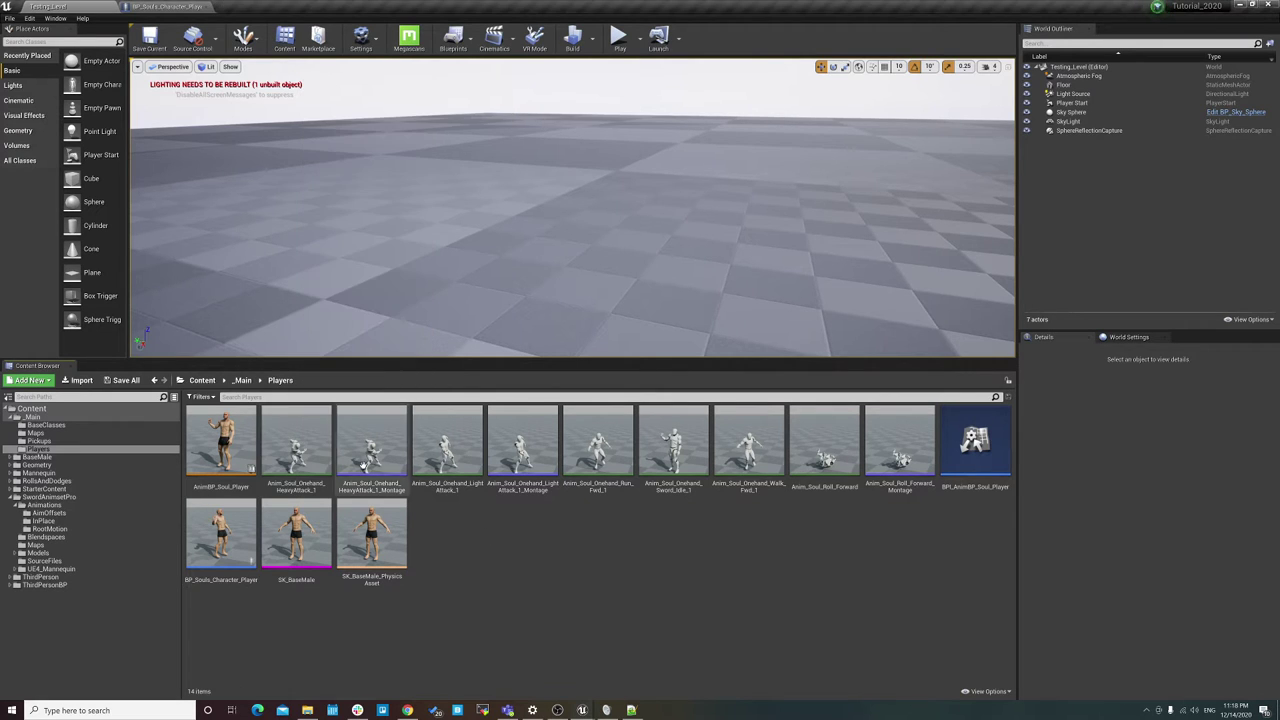
{"action": "right_click", "coordinate": [447, 440]}
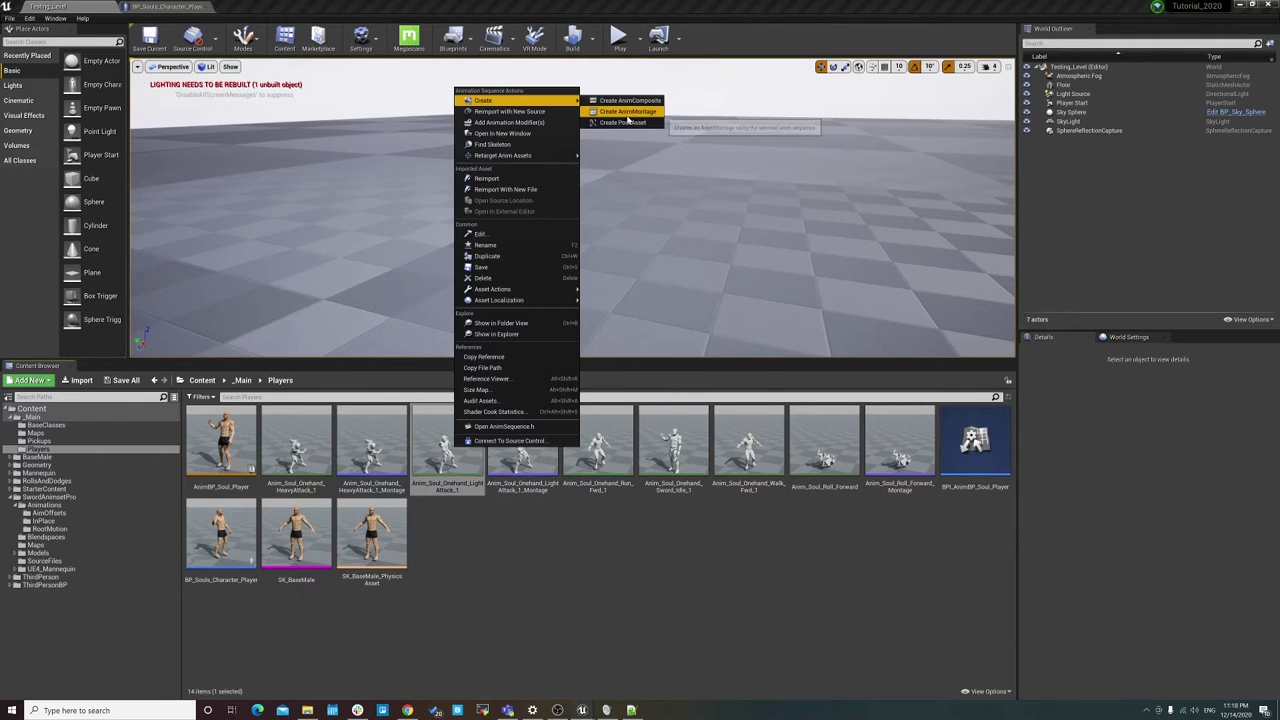
{"action": "left_click", "coordinate": [556, 590]}
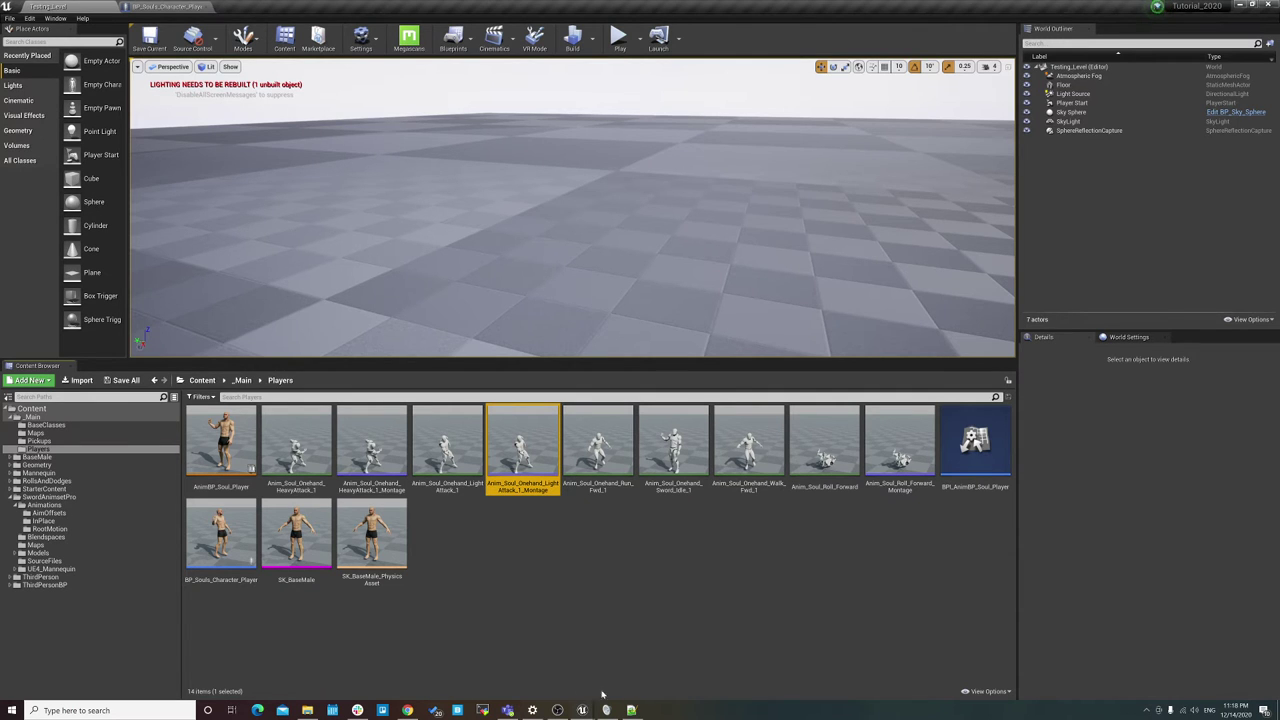
{"action": "left_click", "coordinate": [632, 710]}
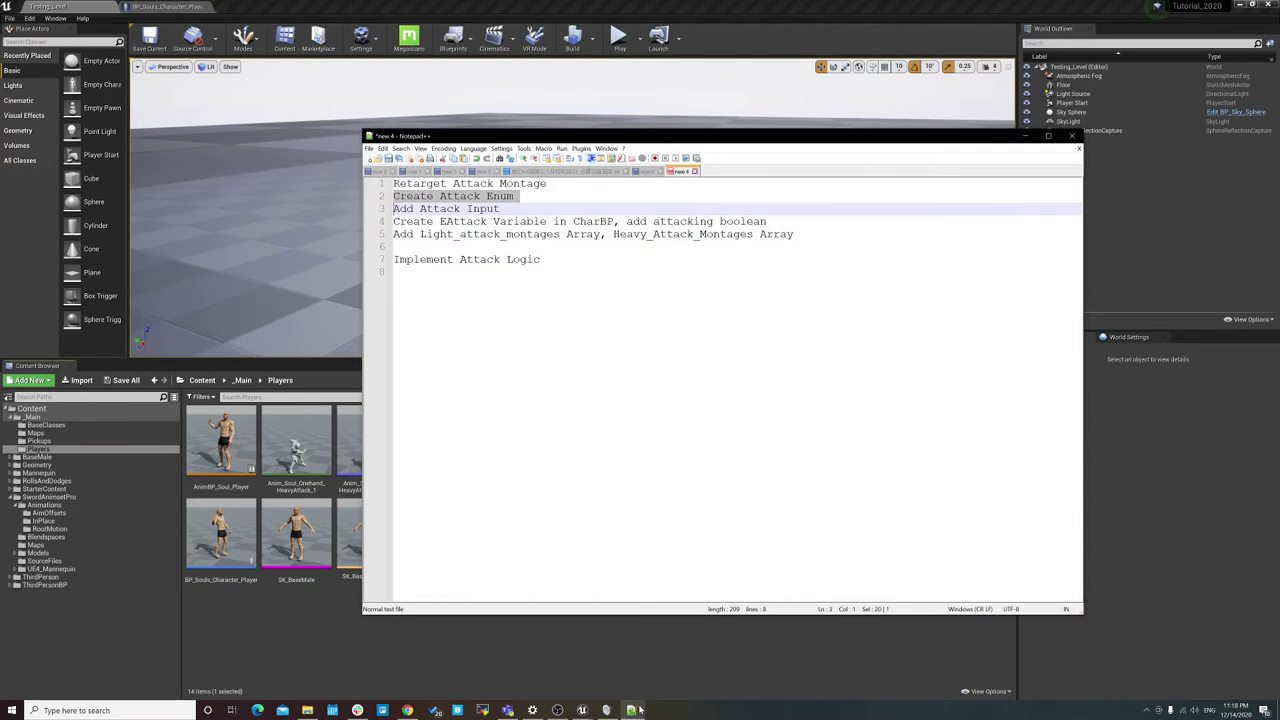
Step: Minimize the Notepad++ attack task list so the Players folder shows again
{"action": "left_click", "coordinate": [632, 710]}
{"action": "left_click", "coordinate": [612, 603]}
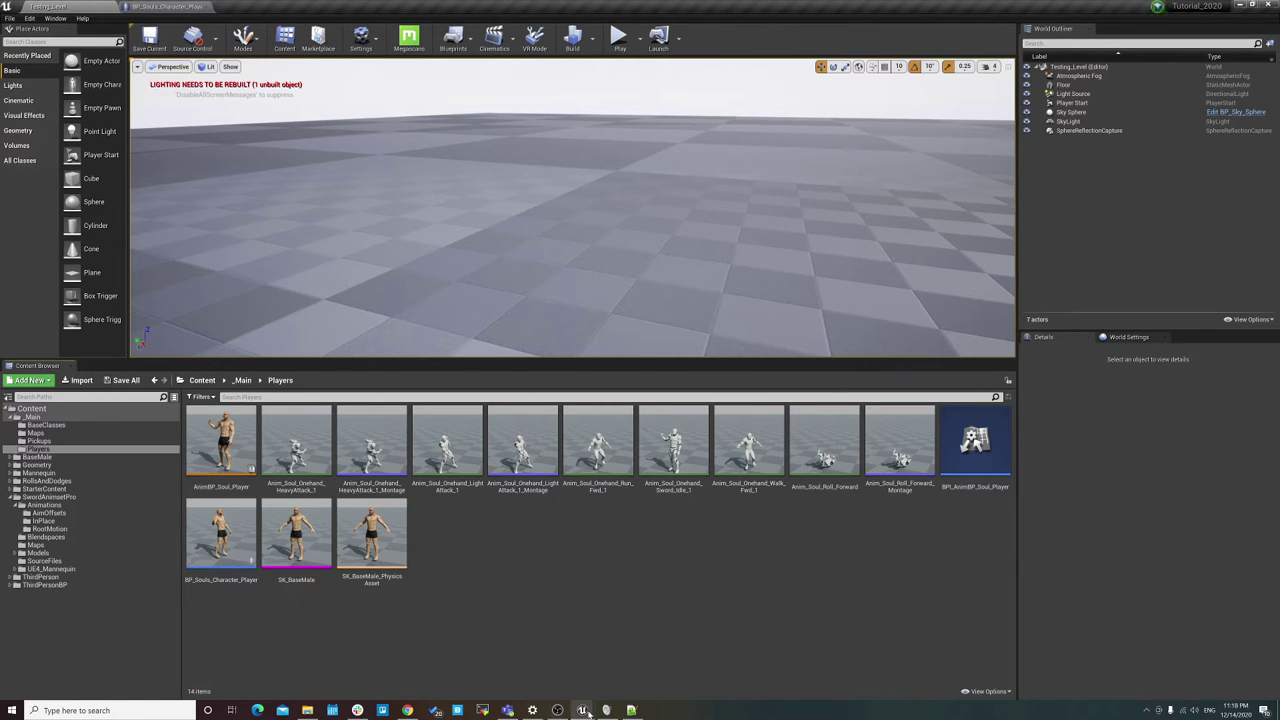
Step: Create a Blueprints > Enumeration asset named E_Soul_PlayerAttacks in the Players folder
{"action": "right_click", "coordinate": [456, 550]}
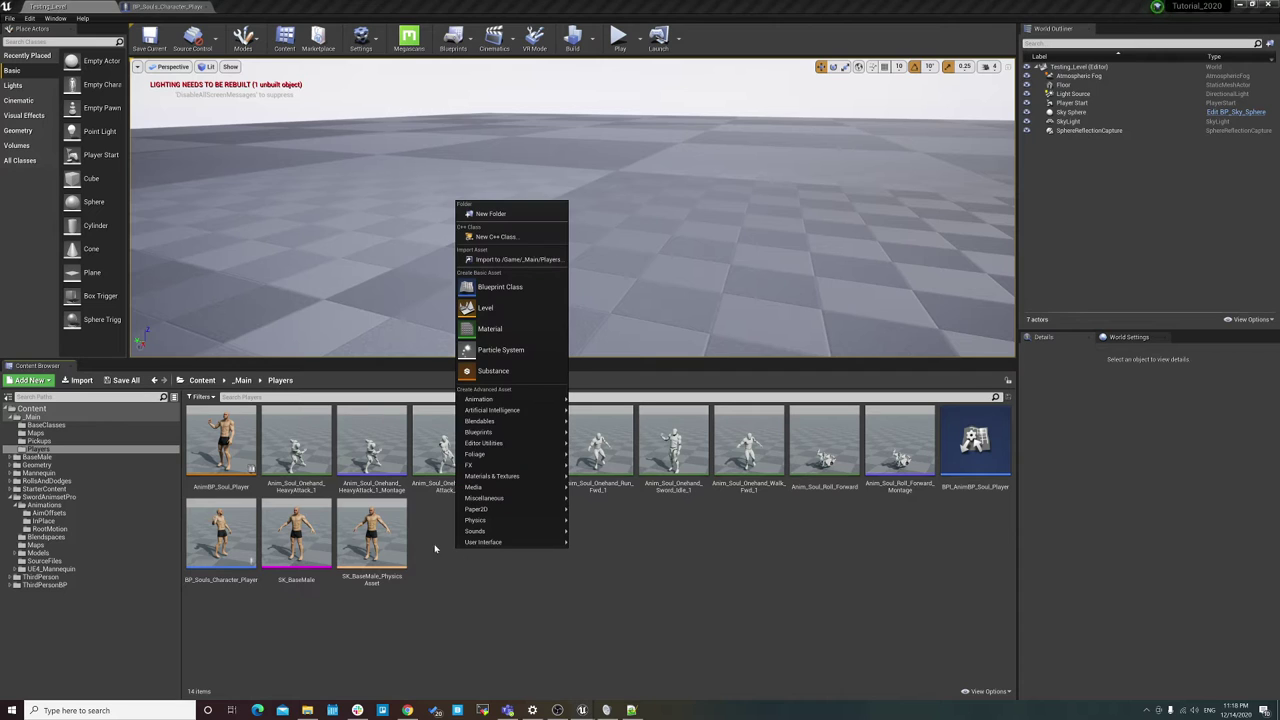
{"action": "mouse_move", "coordinate": [530, 447]}
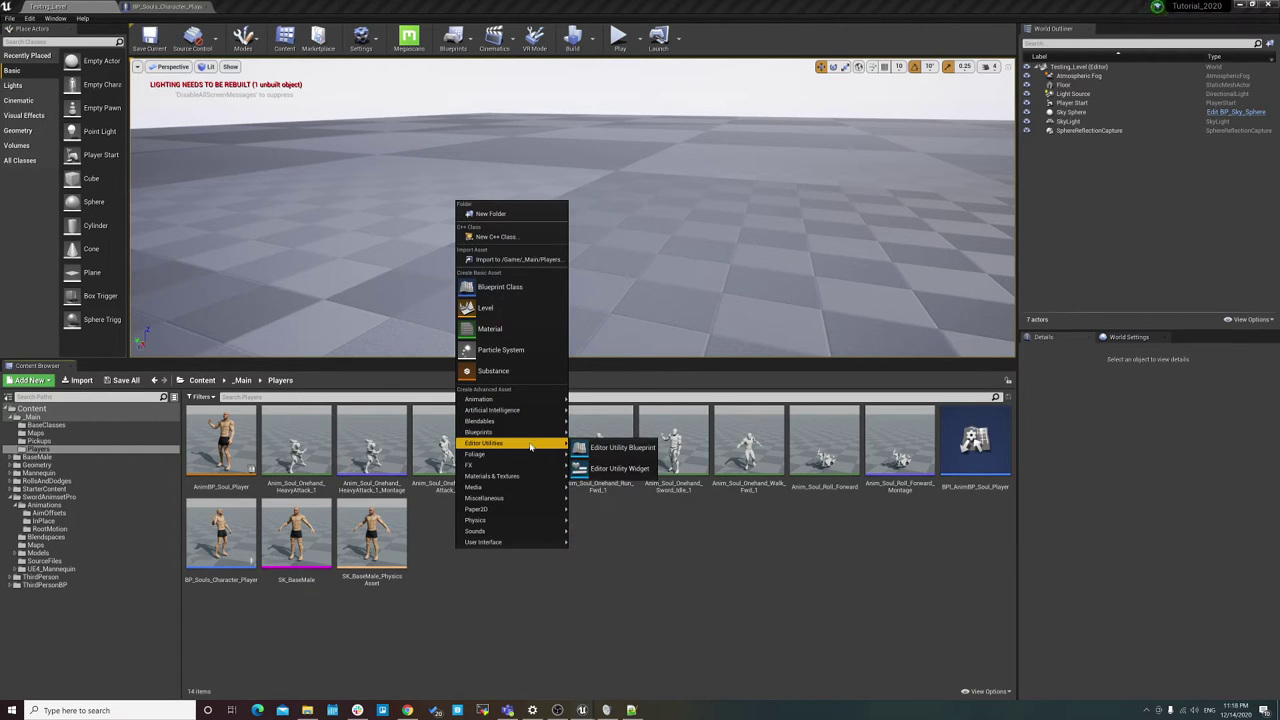
{"action": "left_click", "coordinate": [556, 569]}
{"action": "right_click", "coordinate": [520, 594]}
{"action": "mouse_move", "coordinate": [584, 478]}
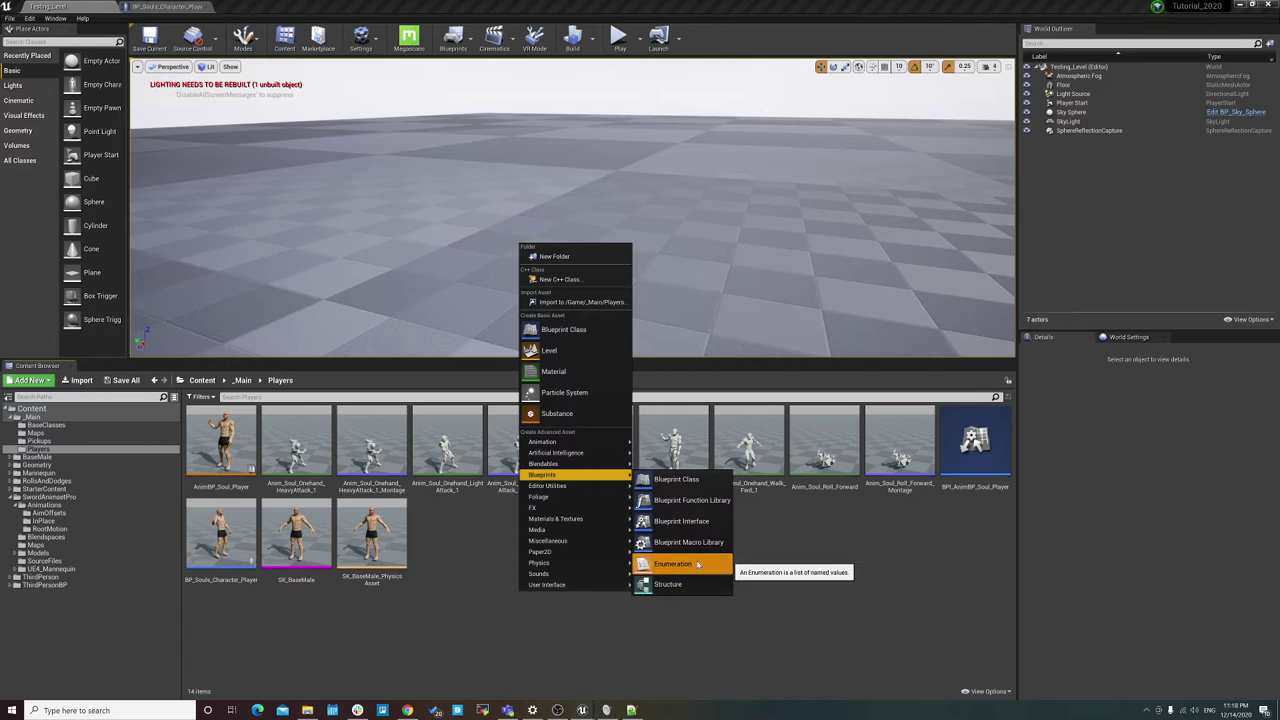
{"action": "left_click", "coordinate": [697, 565]}
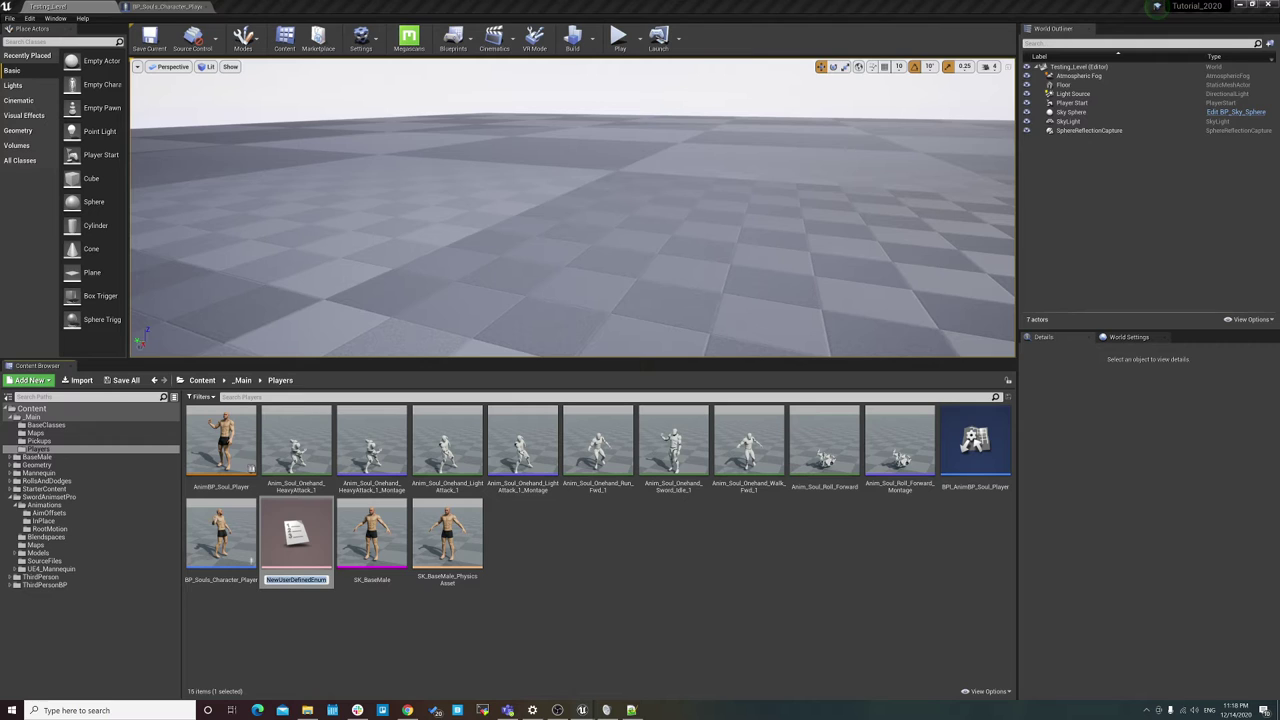
{"action": "type", "text": "E_Soul_PlayerAttacks"}
{"action": "key", "text": "Return"}
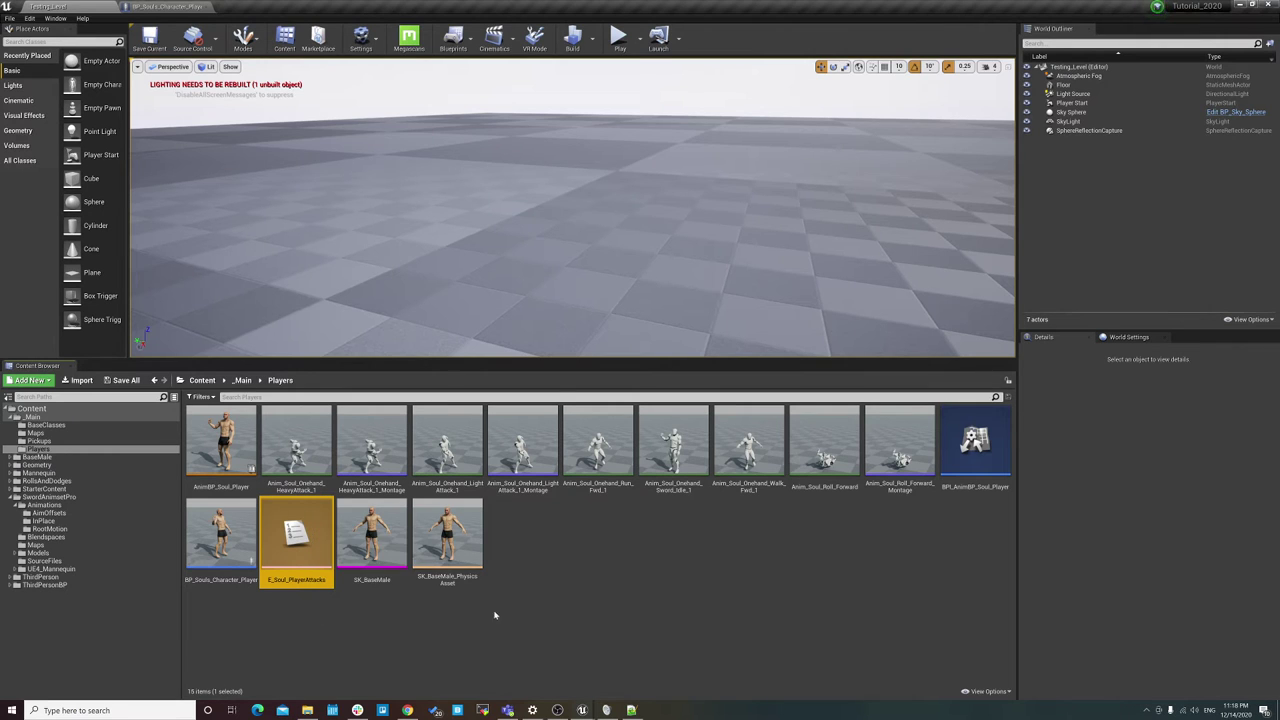
Step: Add three enumerators to E_Soul_PlayerAttacks and name the first LightAttack
{"action": "double_click", "coordinate": [308, 508]}
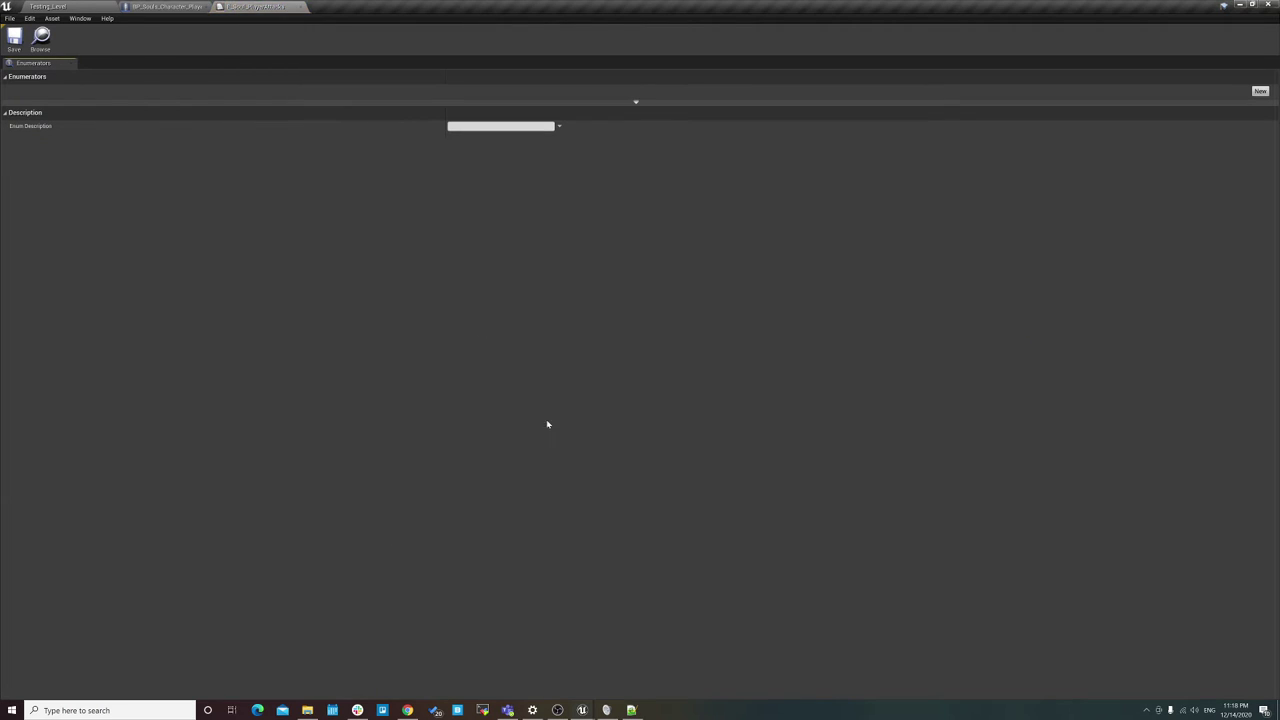
{"action": "left_click", "coordinate": [1261, 91]}
{"action": "left_click", "coordinate": [1261, 91]}
{"action": "left_click", "coordinate": [1261, 91]}
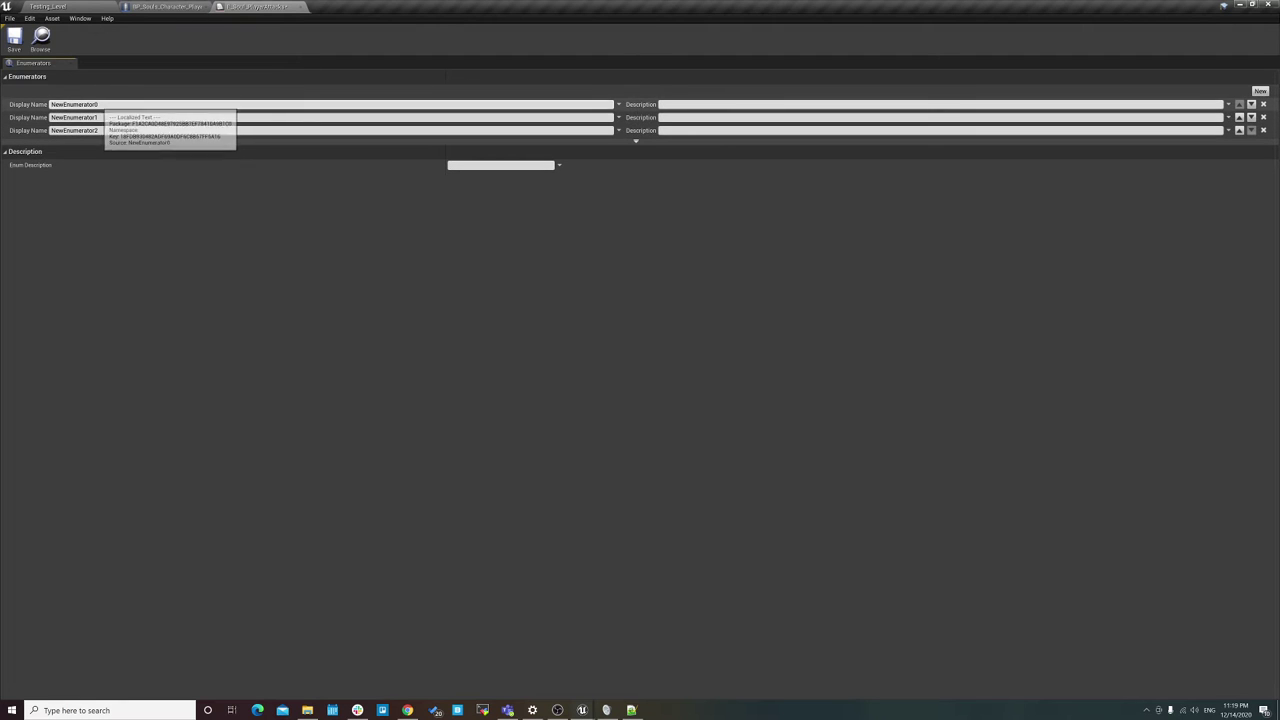
{"action": "left_click", "coordinate": [90, 104]}
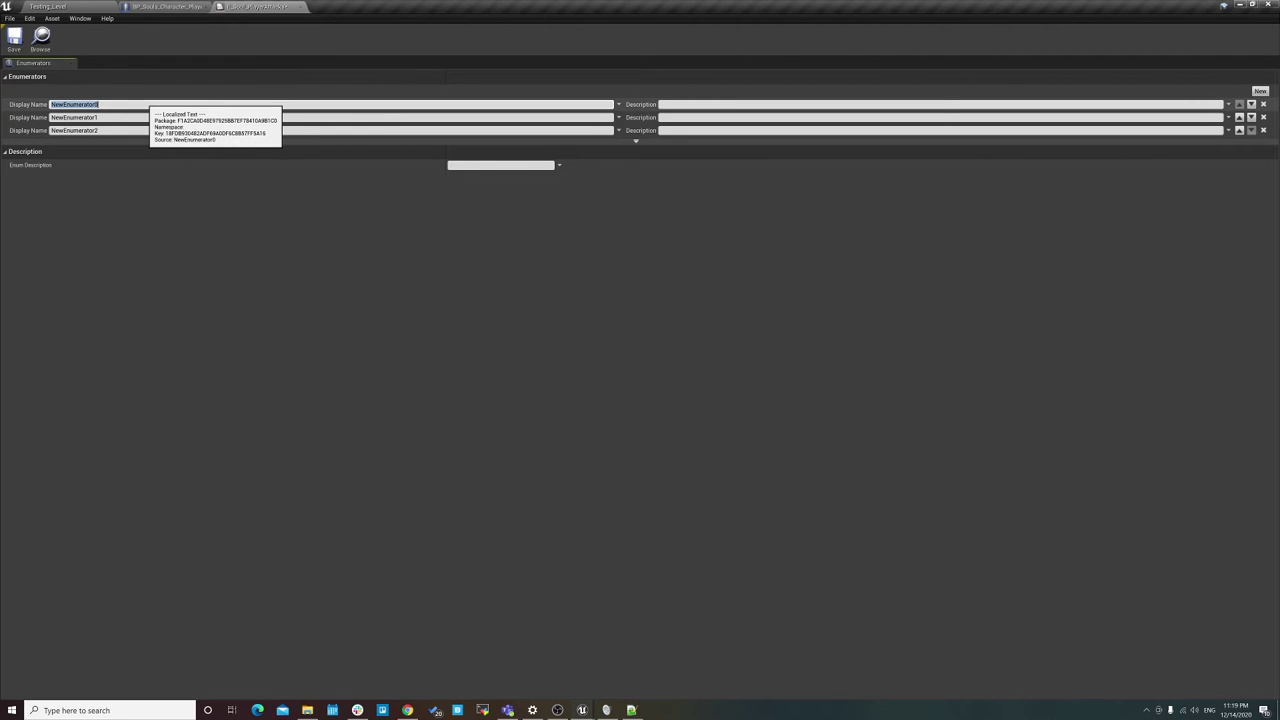
{"action": "type", "text": "LightAttack"}
{"action": "key", "text": "Return"}
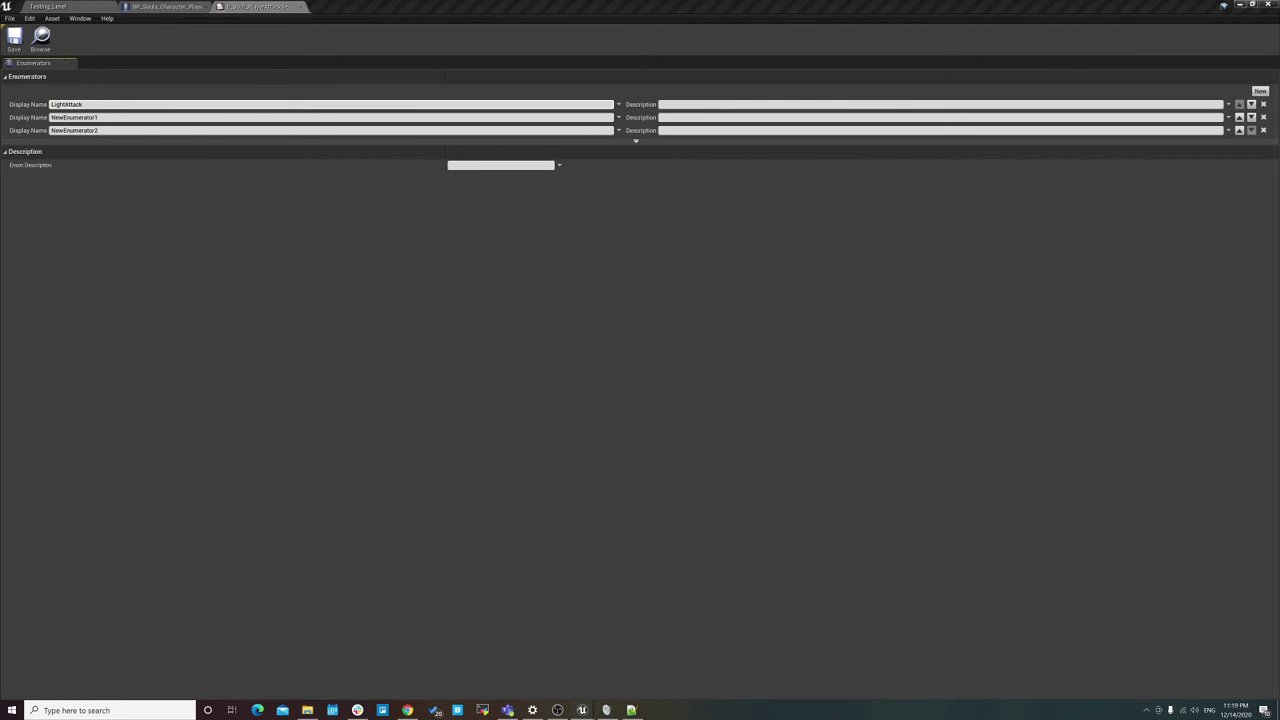
Step: Name the remaining enumerators HeavyAttack and Blocking, then save the enum
{"action": "left_click", "coordinate": [145, 120]}
{"action": "type", "text": "HeavyAttack"}
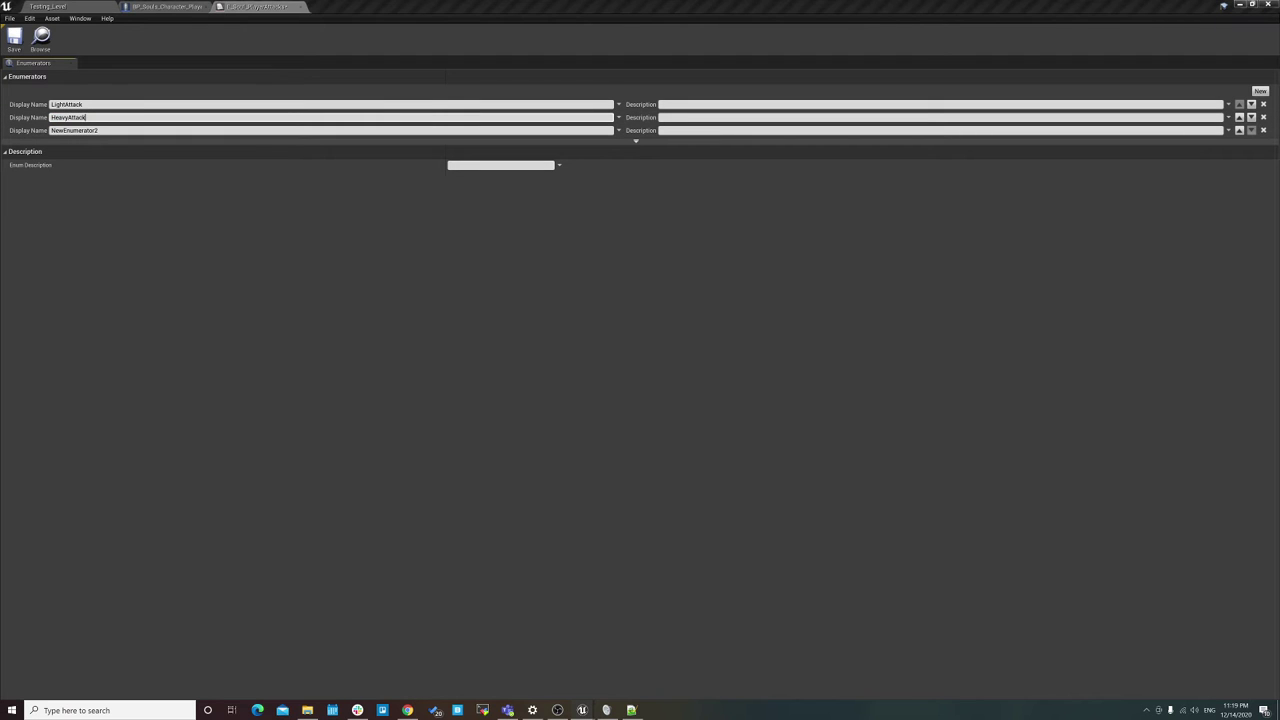
{"action": "left_click", "coordinate": [170, 130]}
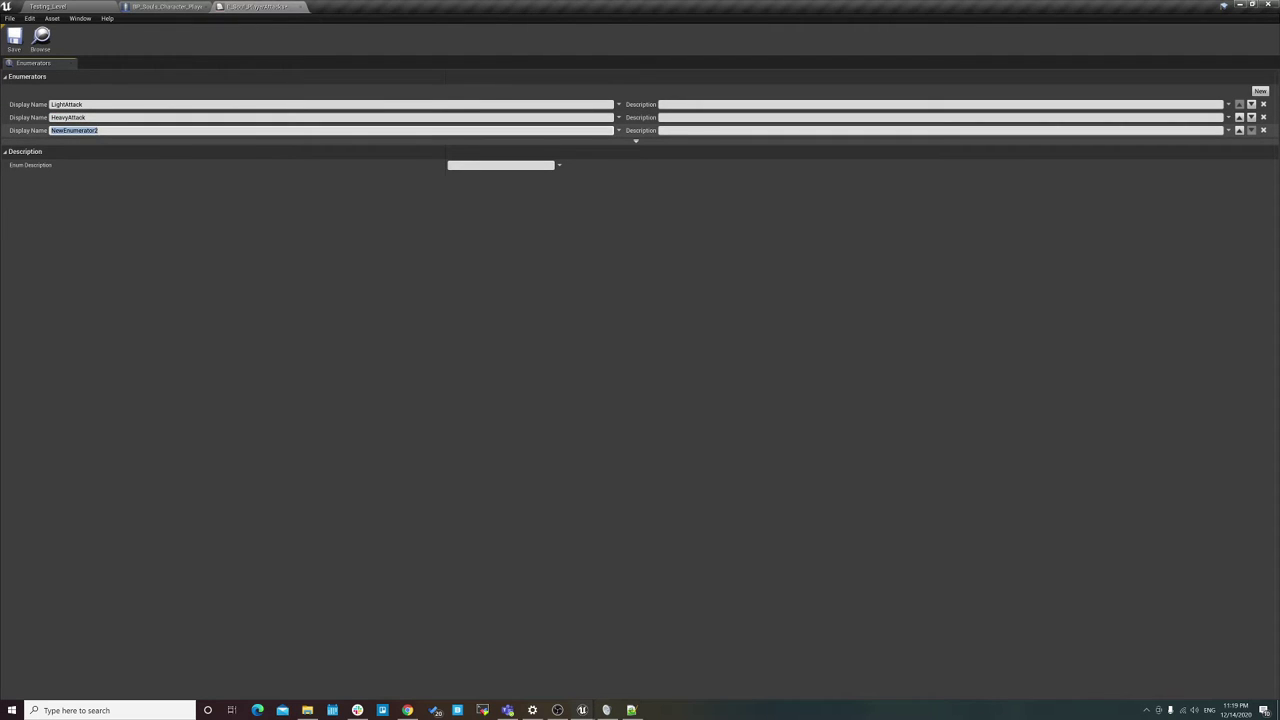
{"action": "type", "text": "Blocking"}
{"action": "key", "text": "Return"}
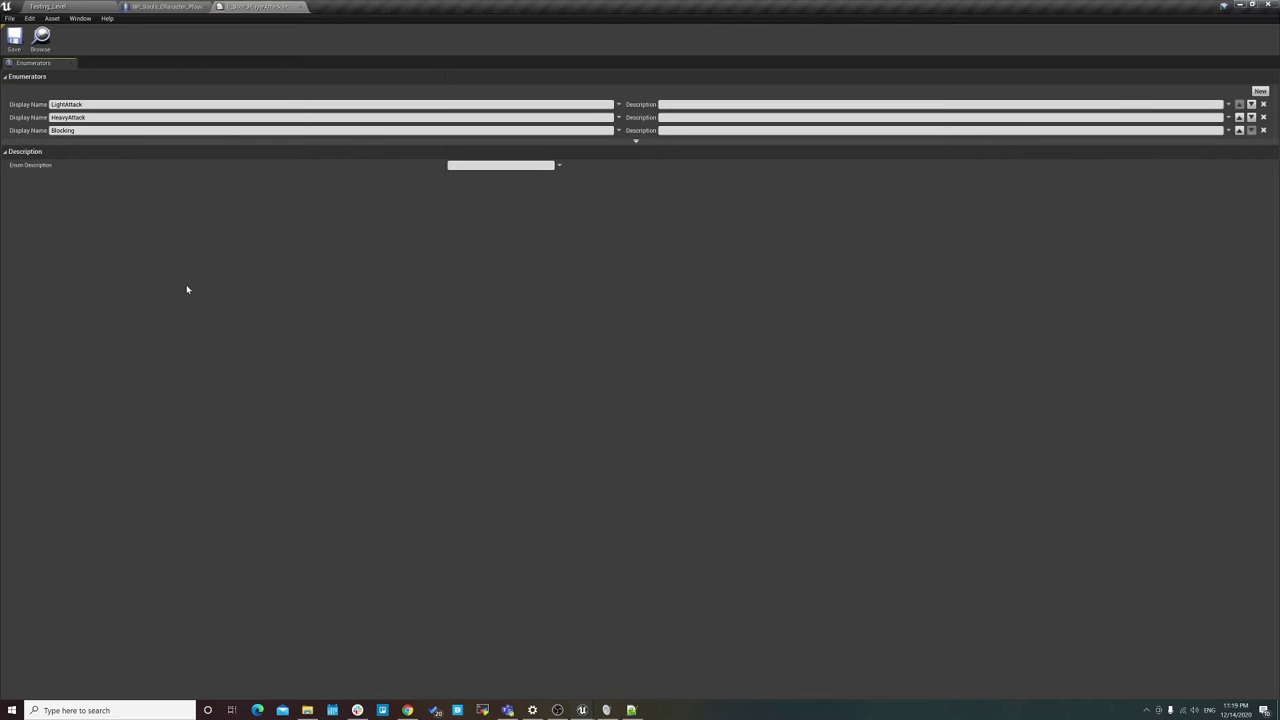
{"action": "left_click", "coordinate": [14, 37]}
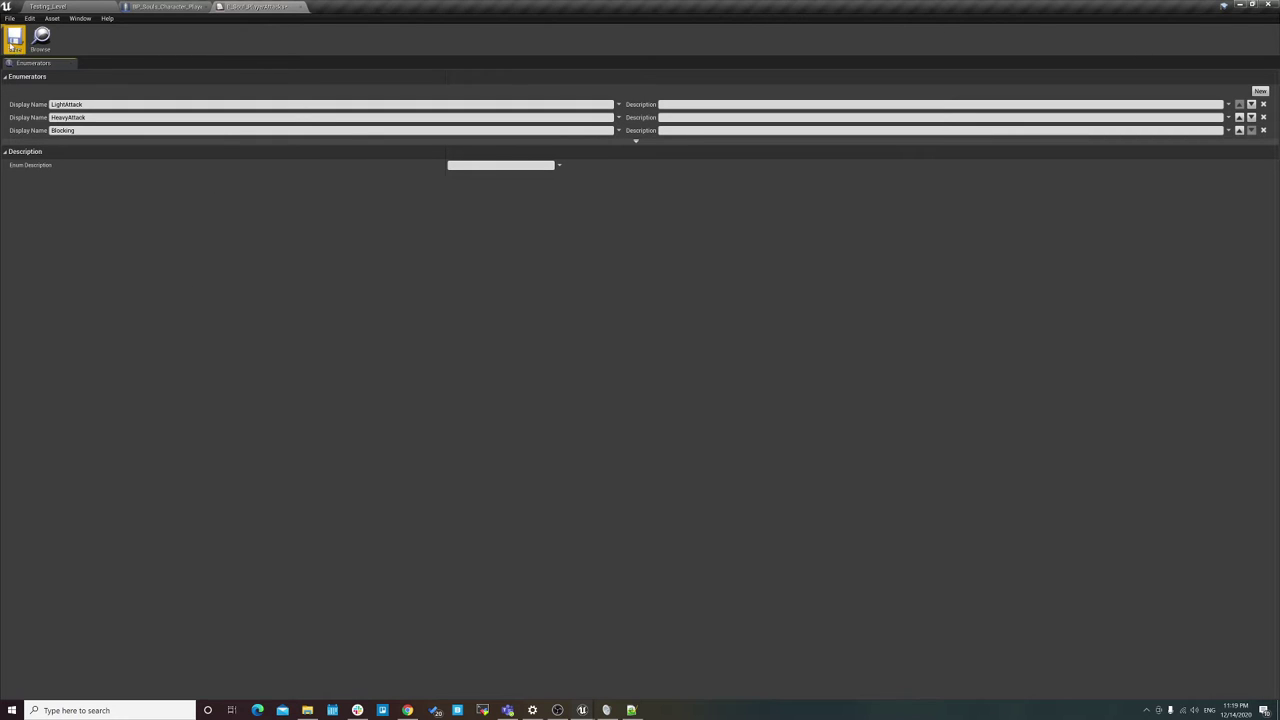
{"action": "left_click", "coordinate": [165, 6]}
Step: Open the BP_Souls_Character_Player Blueprint from the Content Browser
{"action": "left_click", "coordinate": [1223, 5]}
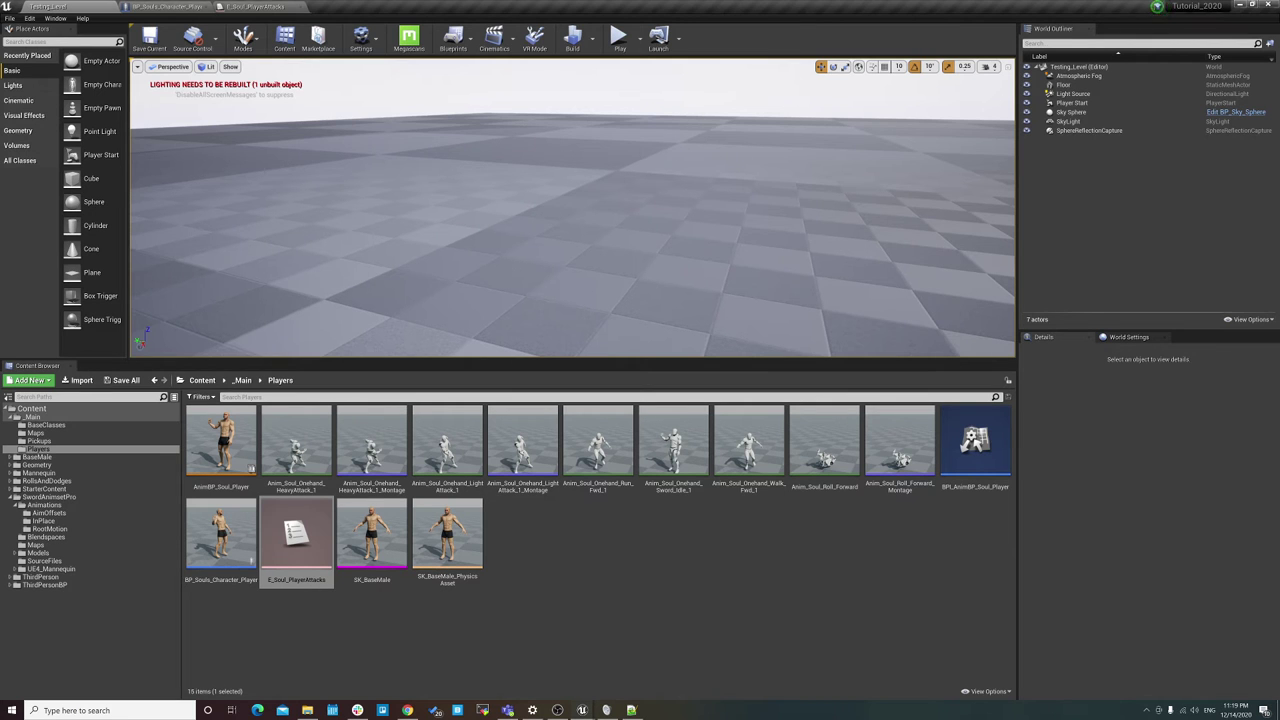
{"action": "left_click", "coordinate": [557, 710]}
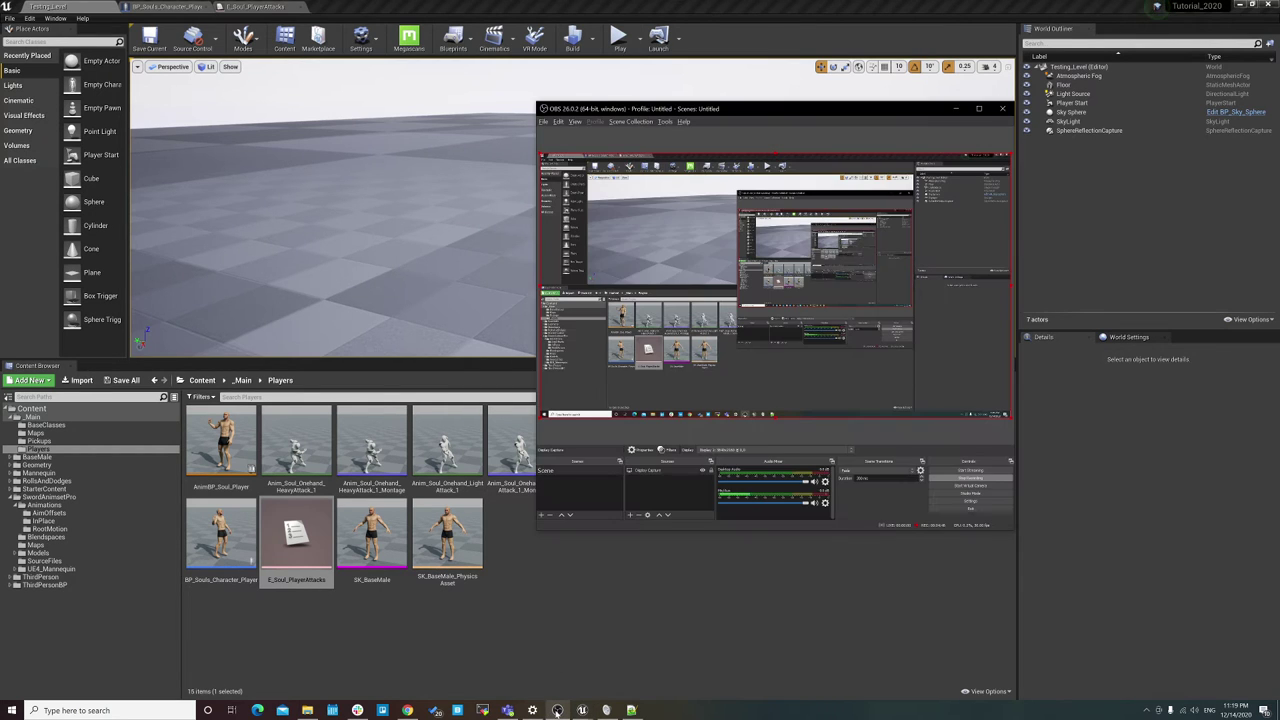
{"action": "left_click", "coordinate": [633, 597]}
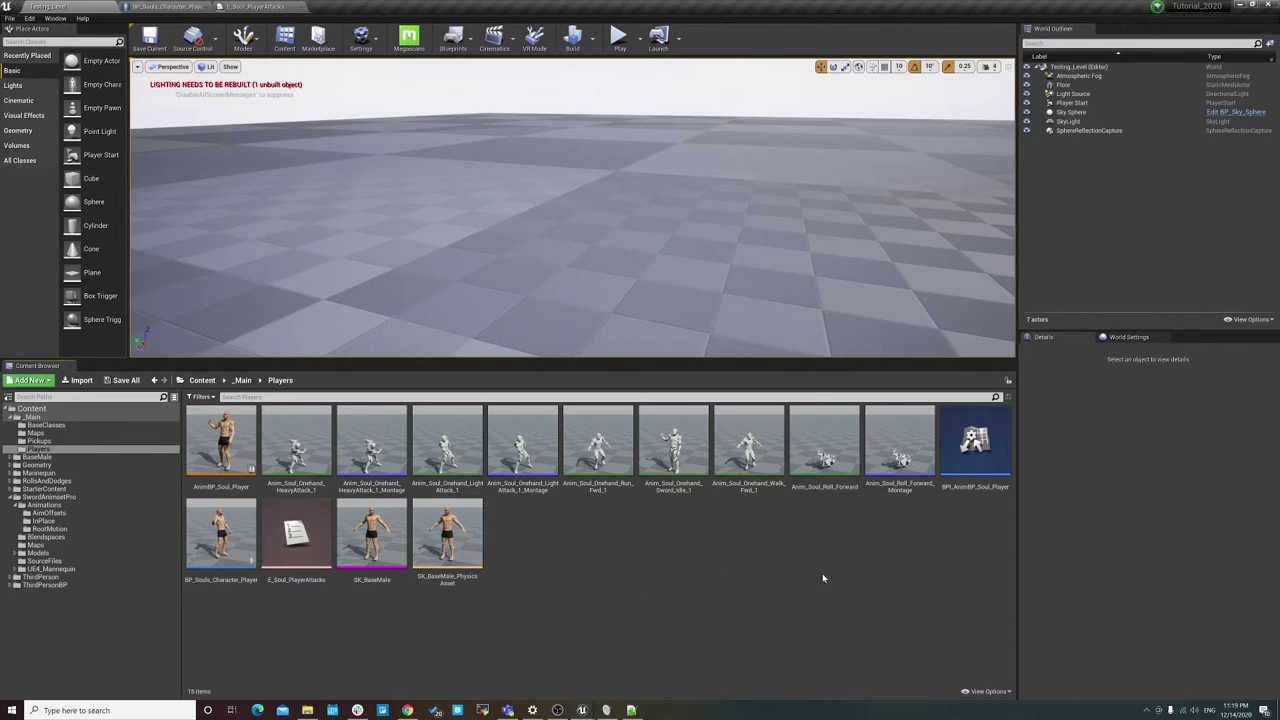
{"action": "double_click", "coordinate": [222, 528]}
{"action": "left_click", "coordinate": [55, 6]}
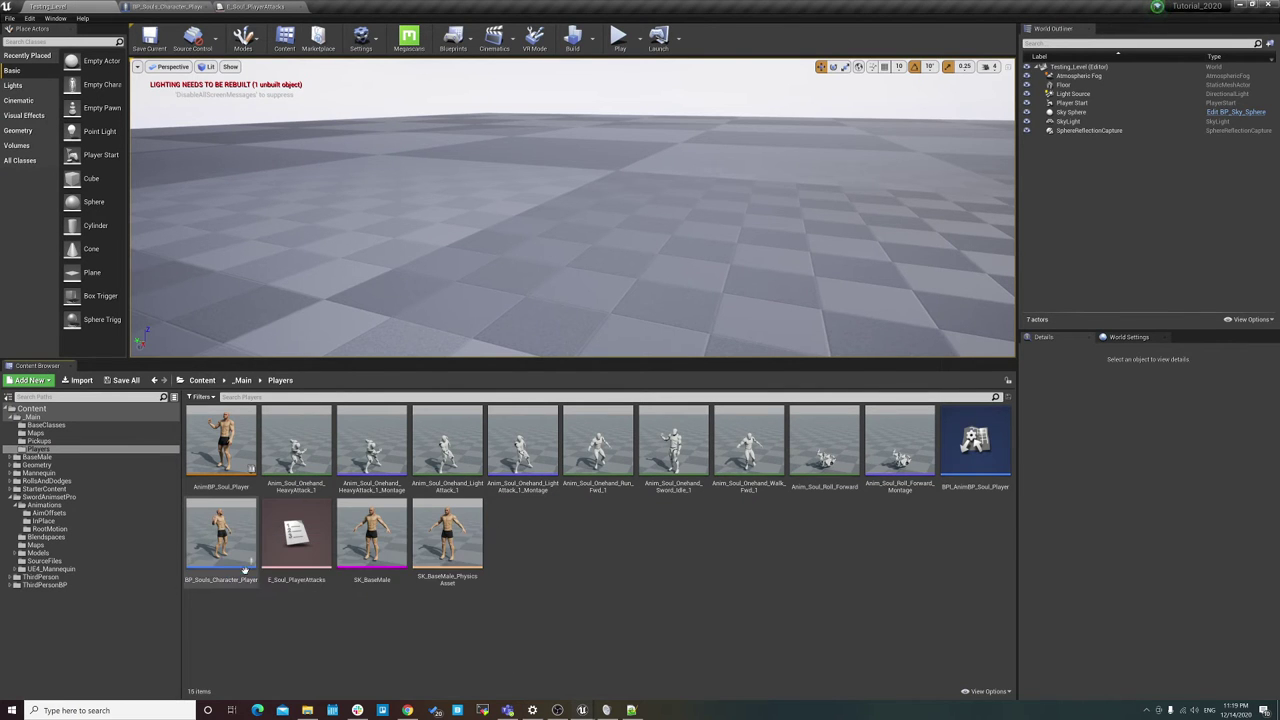
{"action": "double_click", "coordinate": [236, 536]}
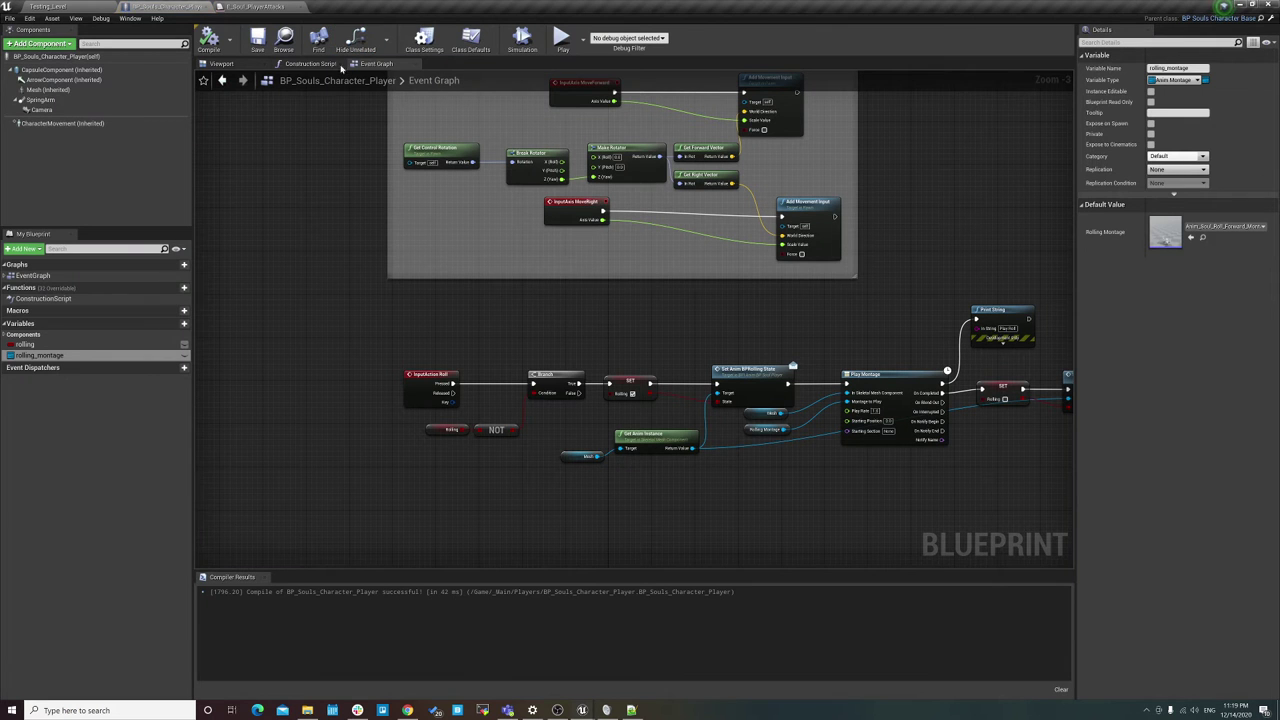
{"action": "scroll", "coordinate": [378, 412], "scroll_direction": "down", "scroll_amount": 4}
{"action": "scroll", "coordinate": [398, 406], "scroll_direction": "up", "scroll_amount": 3}
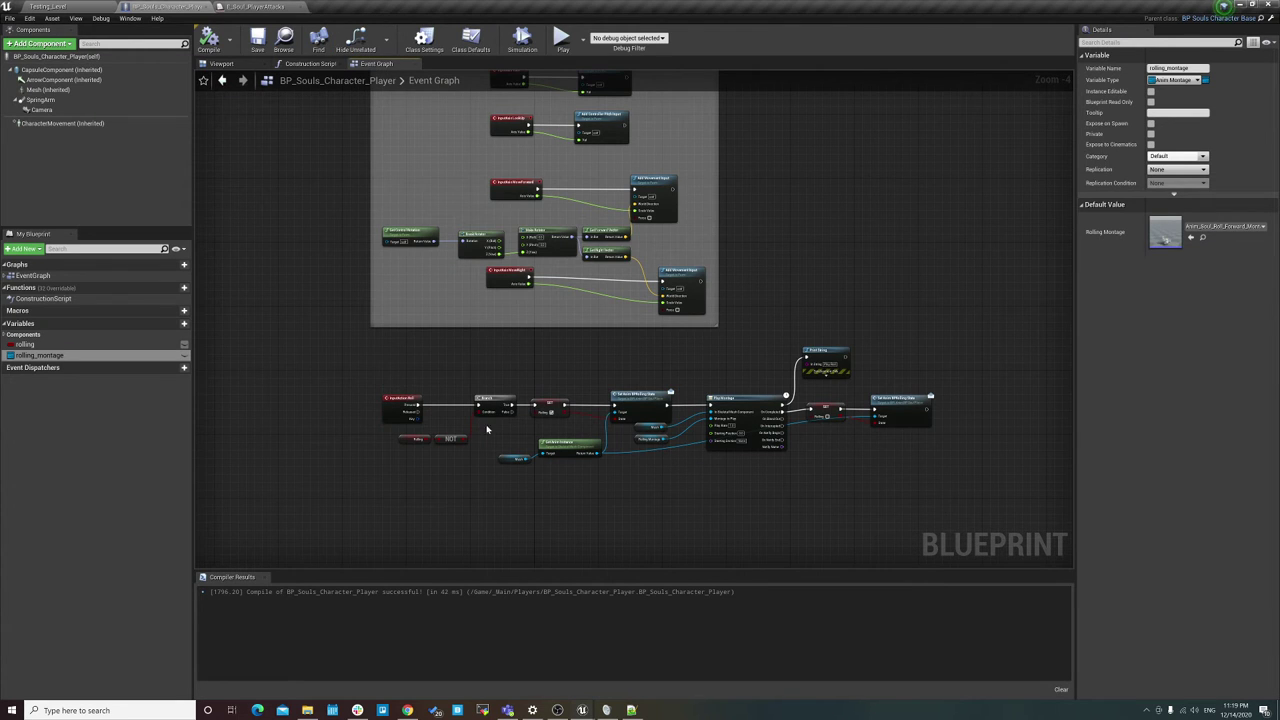
Step: Wrap the roll-input nodes in a comment box titled Rolling
{"action": "left_click", "coordinate": [800, 478]}
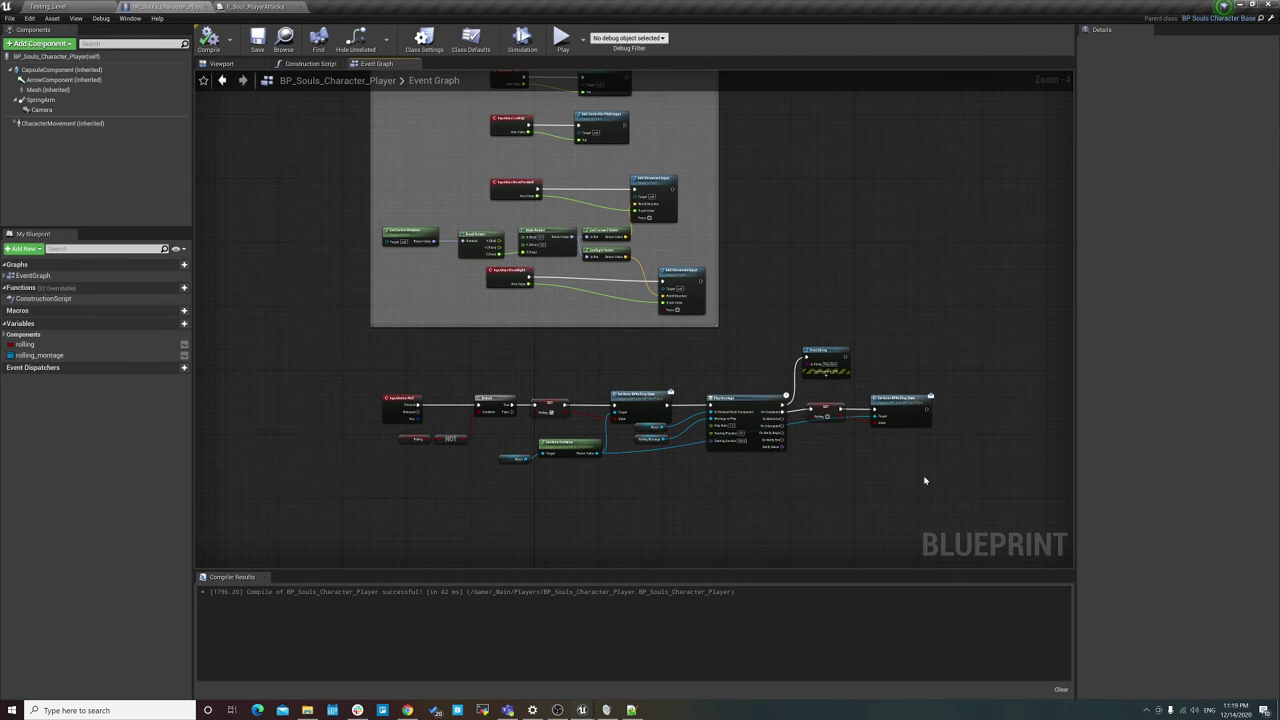
{"action": "left_click_drag", "start_coordinate": [923, 475], "coordinate": [367, 360]}
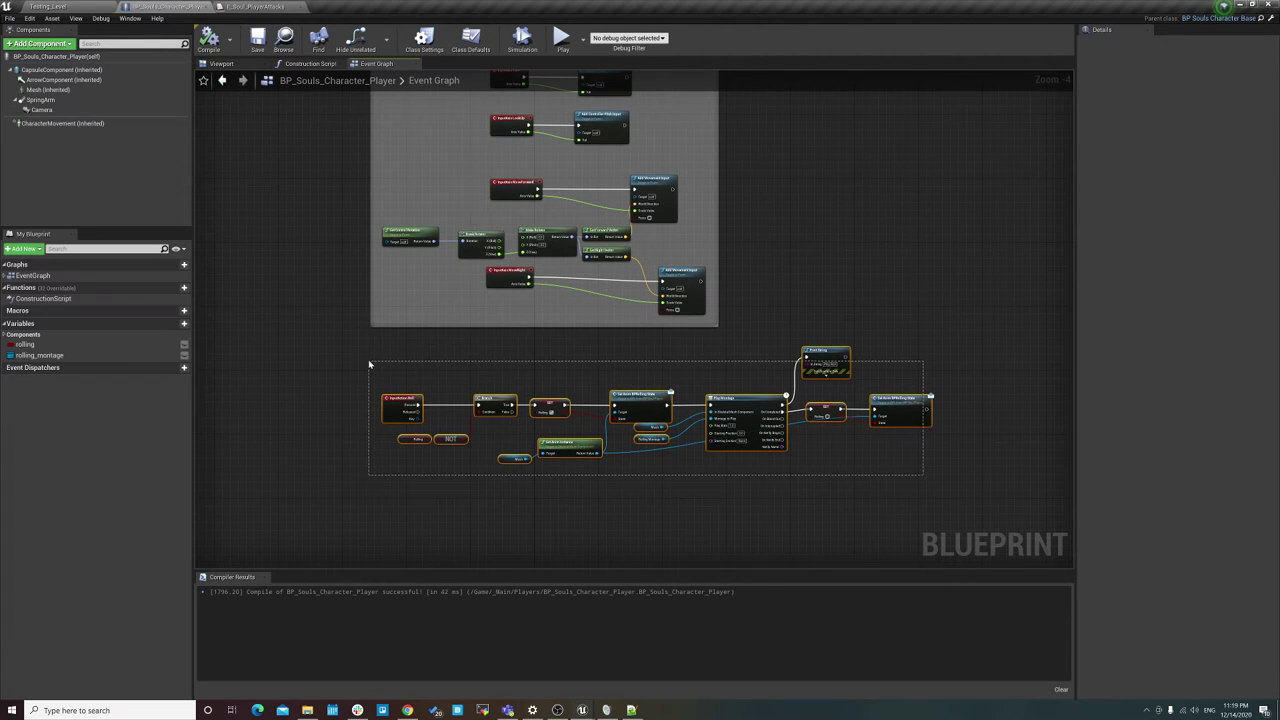
{"action": "left_click_drag", "start_coordinate": [369, 364], "coordinate": [369, 341]}
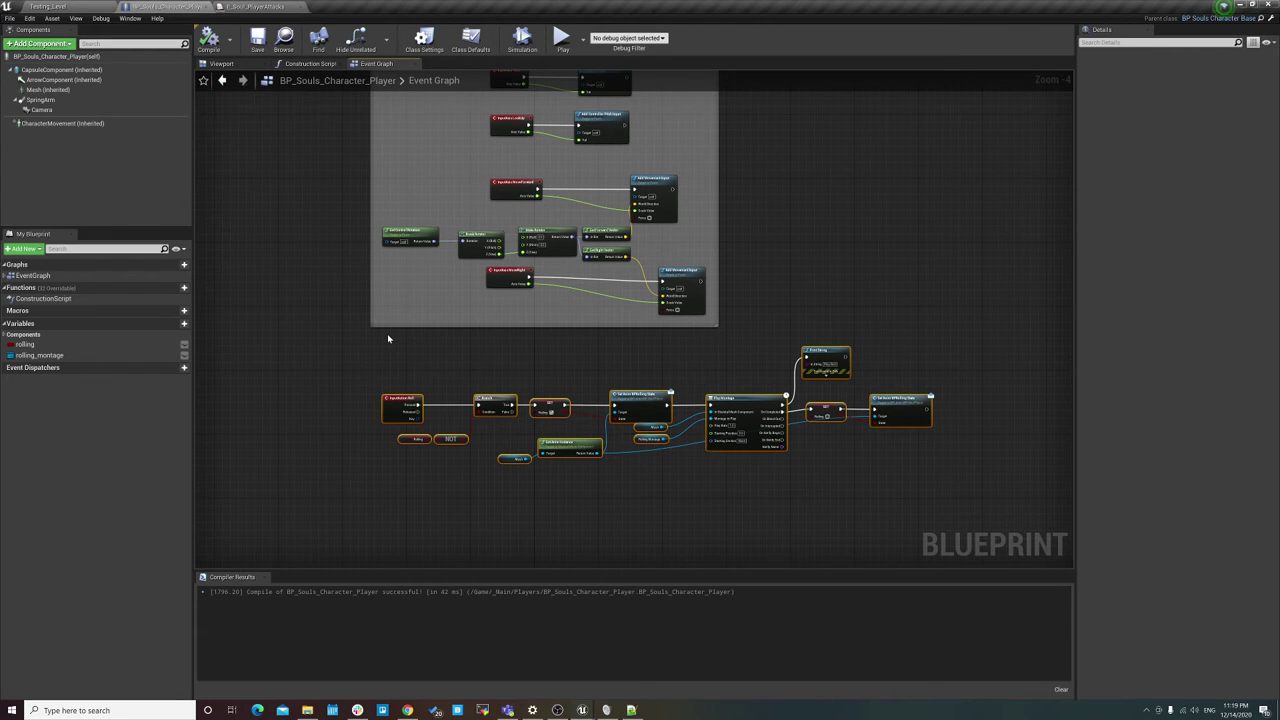
{"action": "key", "text": "c"}
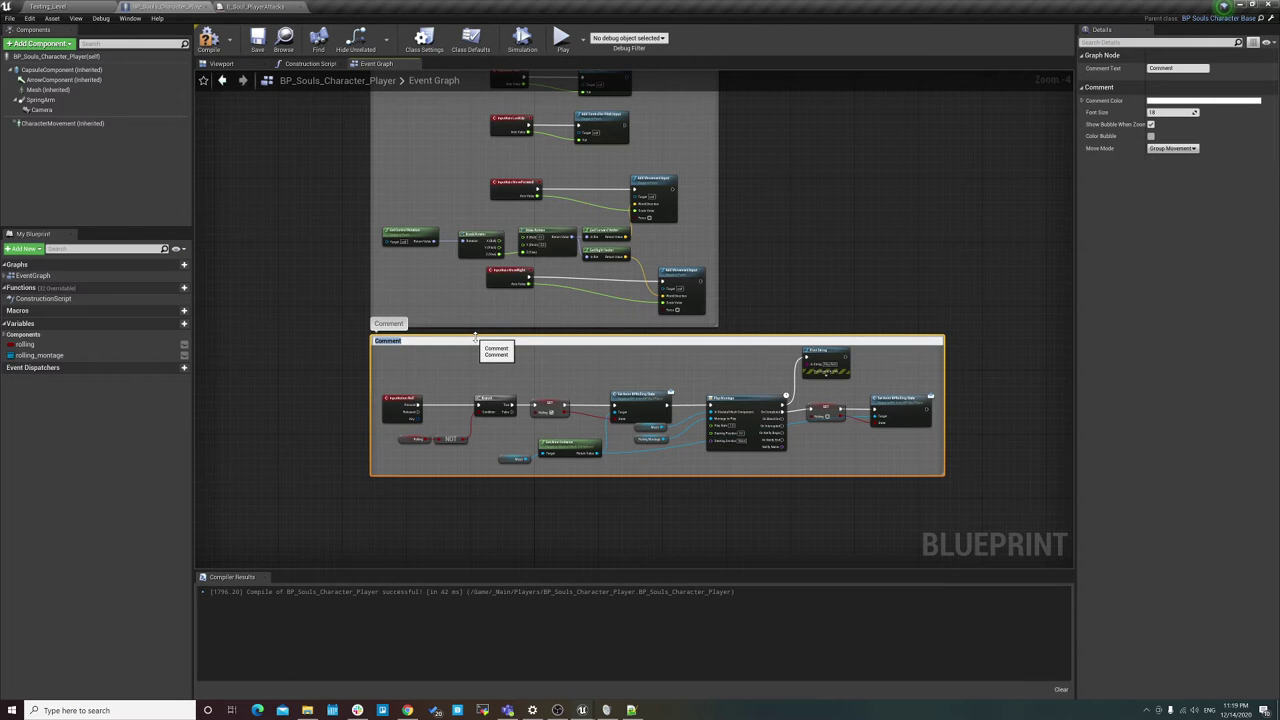
{"action": "type", "text": "Ro"}
{"action": "key", "text": "Return"}
Step: Pan the Event Graph so the Rolling comment sits at the top of the view
{"action": "left_click", "coordinate": [814, 243]}
{"action": "scroll", "coordinate": [751, 291], "scroll_direction": "down", "scroll_amount": 5}
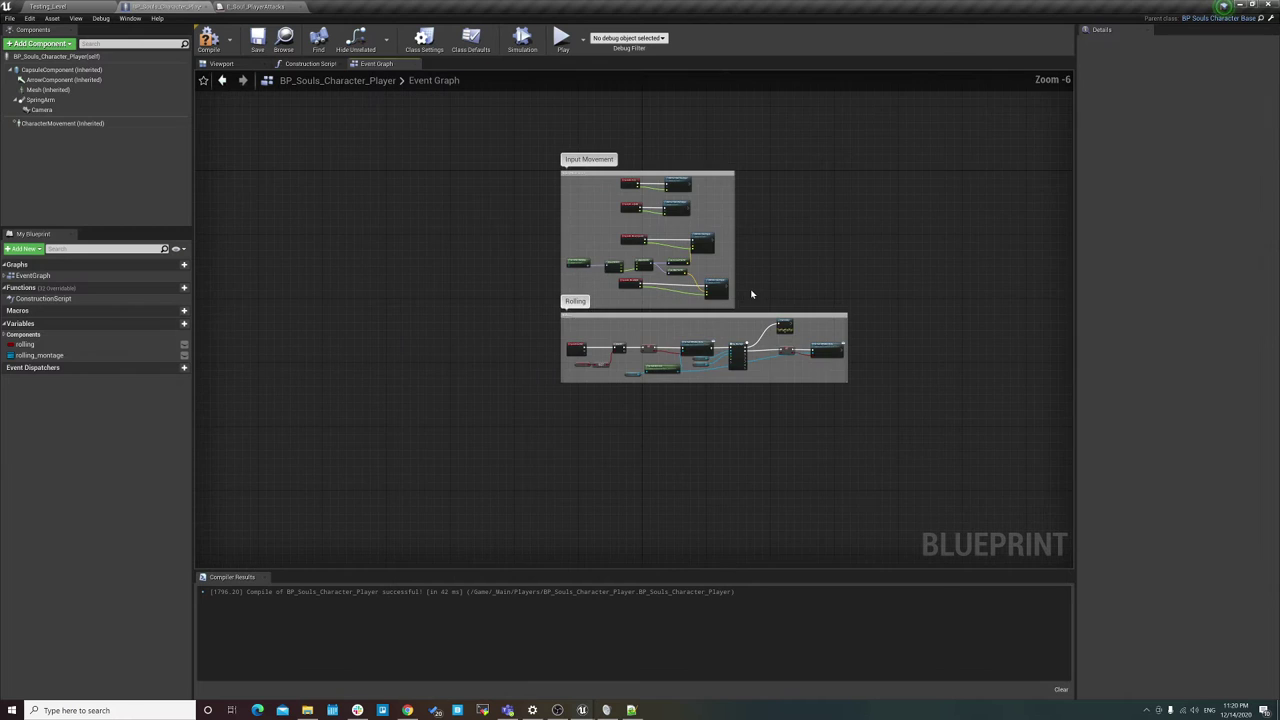
{"action": "scroll", "coordinate": [626, 400], "scroll_direction": "up", "scroll_amount": 1}
{"action": "scroll", "coordinate": [626, 400], "scroll_direction": "down", "scroll_amount": 2}
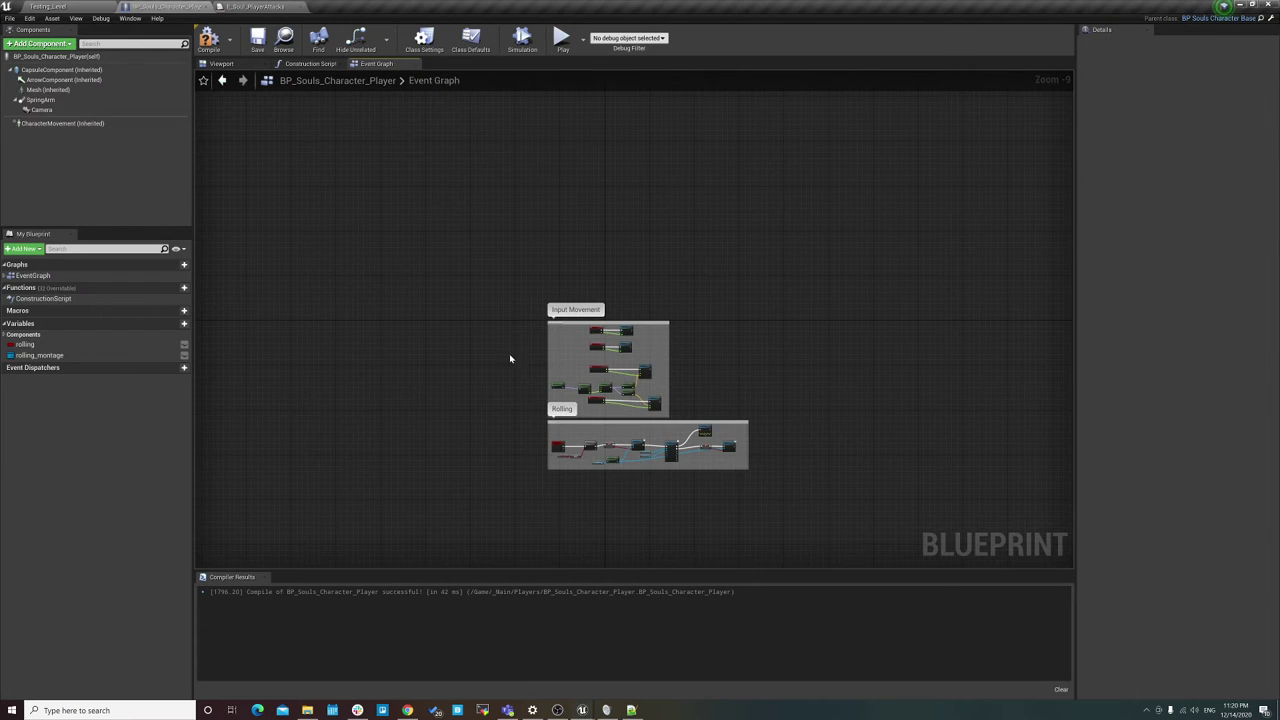
{"action": "scroll", "coordinate": [681, 344], "scroll_direction": "up", "scroll_amount": 2}
{"action": "scroll", "coordinate": [566, 364], "scroll_direction": "up", "scroll_amount": 4}
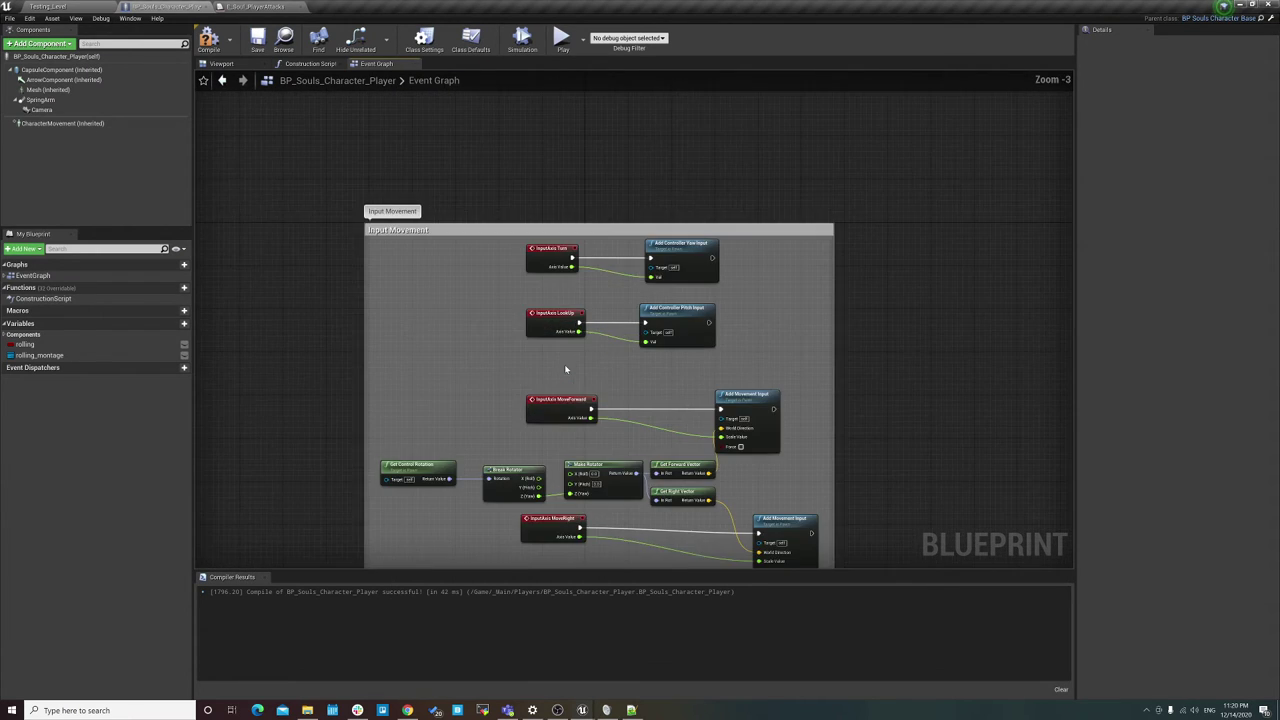
{"action": "scroll", "coordinate": [551, 360], "scroll_direction": "down", "scroll_amount": 3}
{"action": "scroll", "coordinate": [560, 292], "scroll_direction": "up", "scroll_amount": 3}
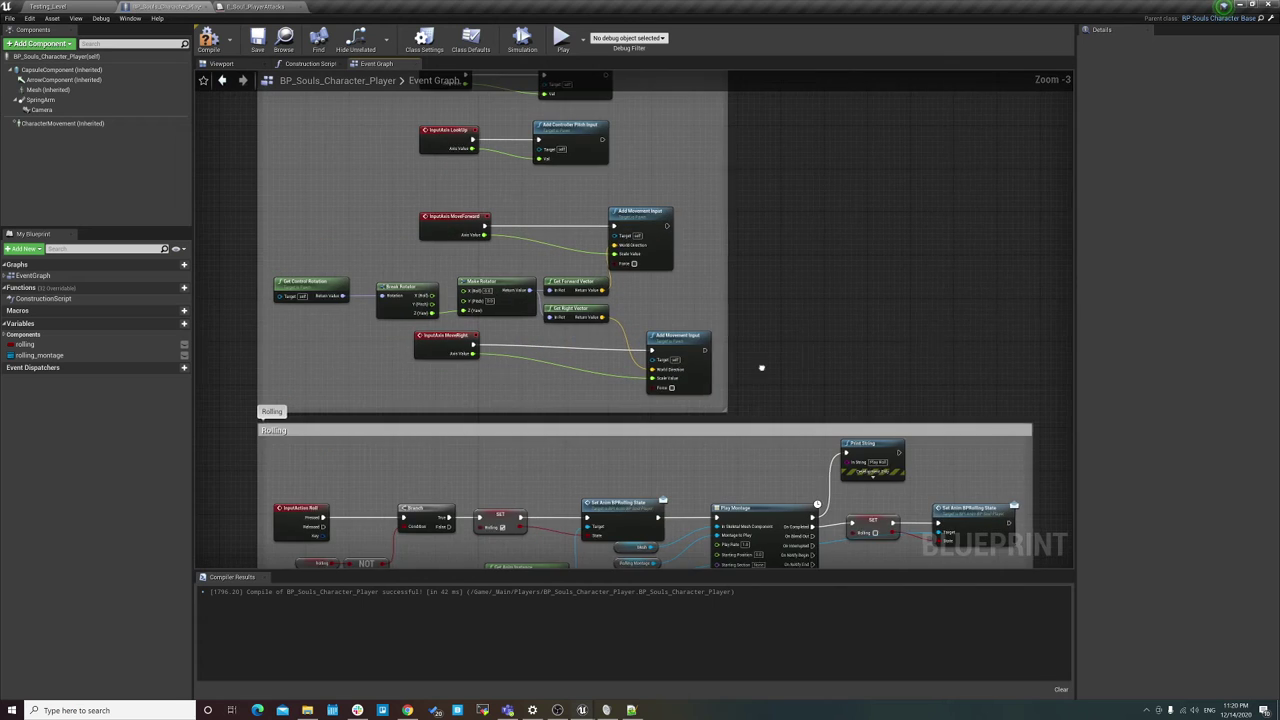
{"action": "right_click_drag", "start_coordinate": [763, 366], "coordinate": [820, 176]}
{"action": "scroll", "coordinate": [503, 414], "scroll_direction": "down", "scroll_amount": 2}
{"action": "scroll", "coordinate": [503, 414], "scroll_direction": "up", "scroll_amount": 1}
{"action": "scroll", "coordinate": [489, 423], "scroll_direction": "up", "scroll_amount": 1}
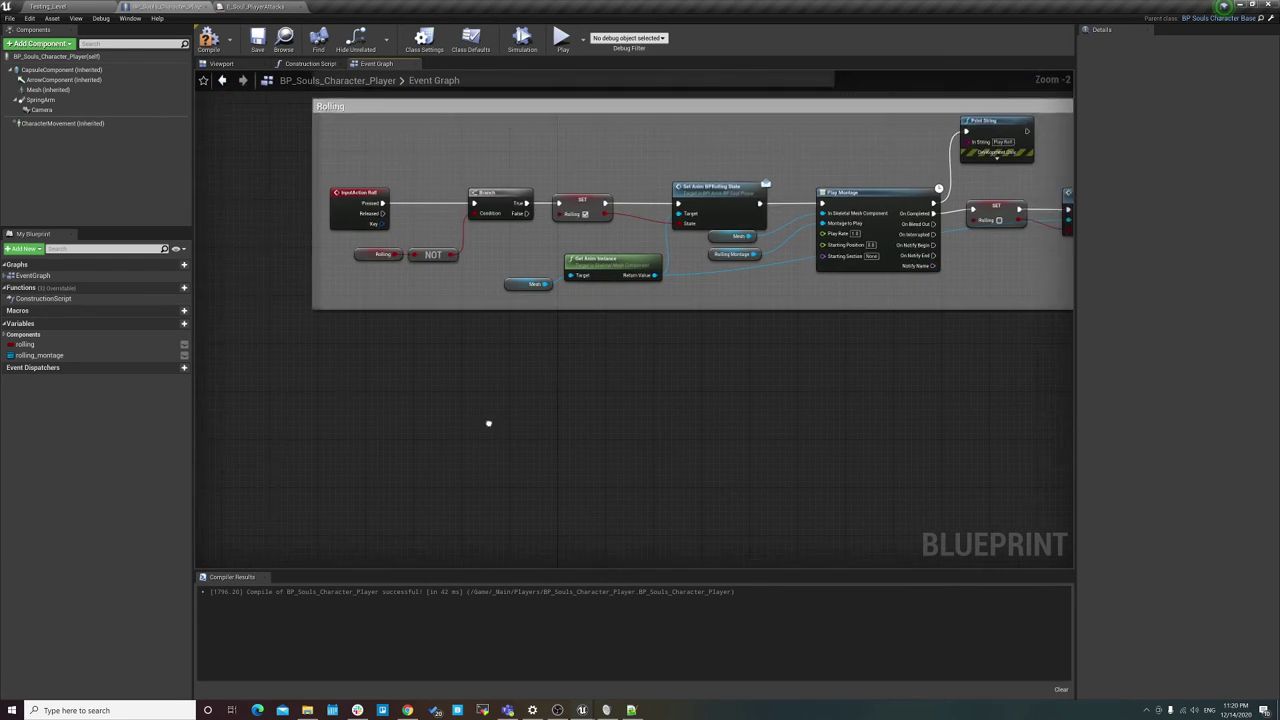
{"action": "mouse_move", "coordinate": [489, 423]}
{"action": "right_mouse_down"}
{"action": "mouse_move", "coordinate": [454, 380]}
{"action": "mouse_move", "coordinate": [481, 306]}
{"action": "right_mouse_up"}
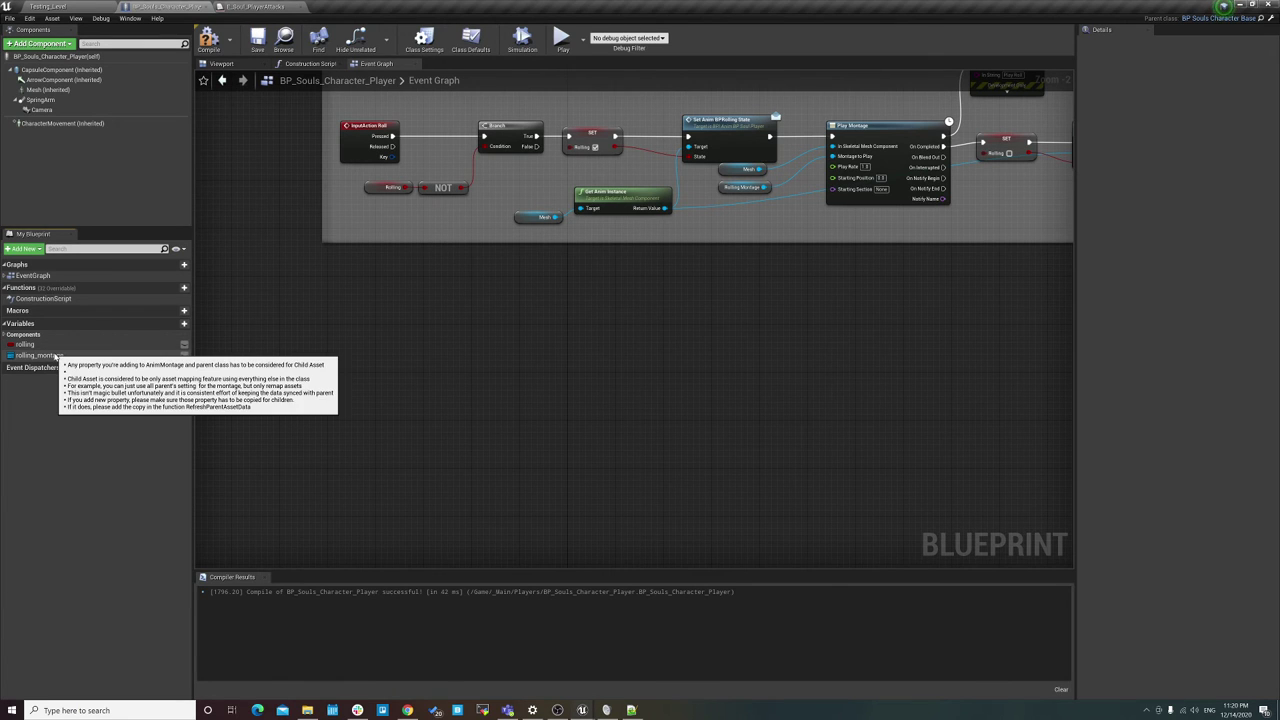
Step: Create a variable named attacking with type Boolean, then add a second new variable
{"action": "left_click", "coordinate": [56, 355]}
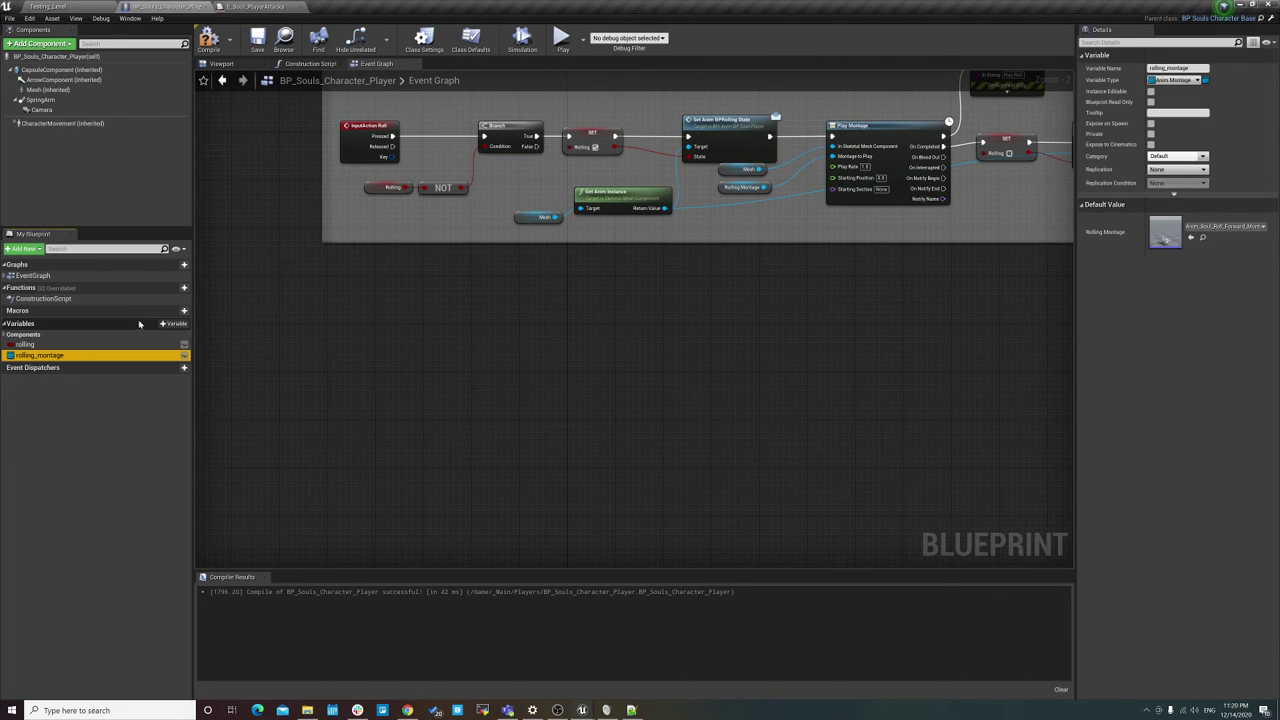
{"action": "left_click", "coordinate": [172, 324]}
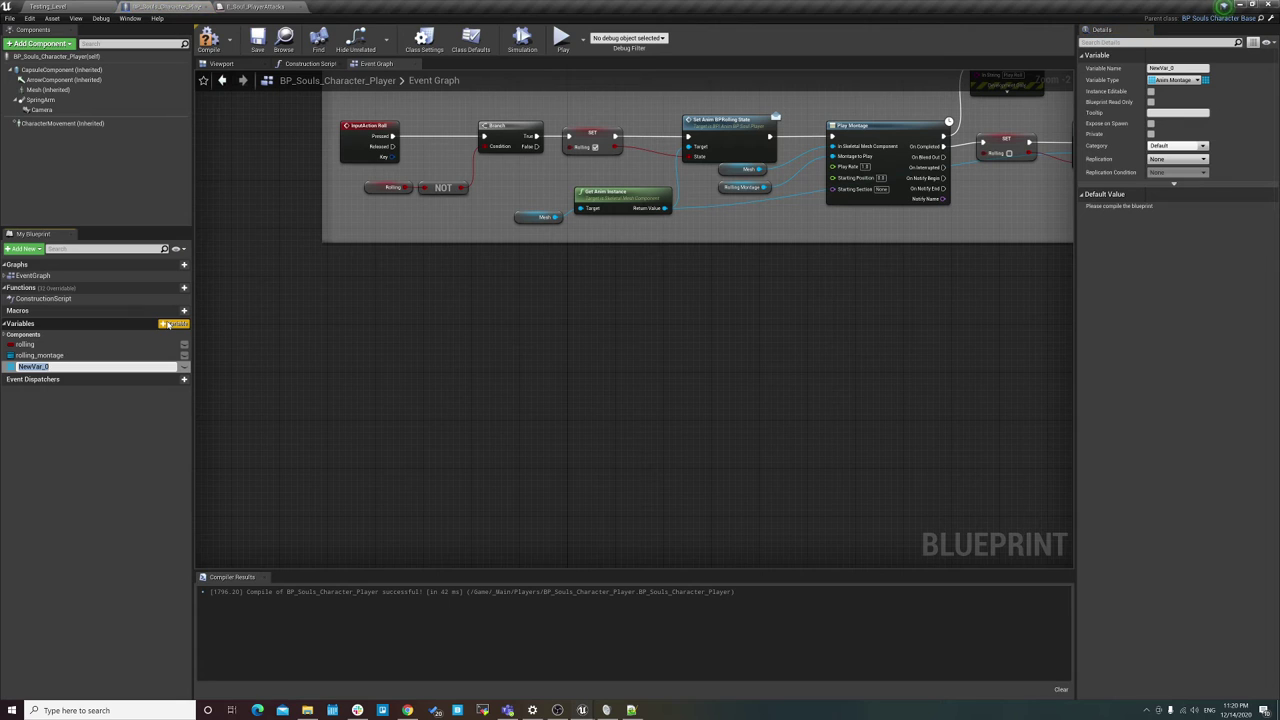
{"action": "type", "text": "ro"}
{"action": "type", "text": "ing"}
{"action": "key", "text": "BackSpace"}
{"action": "key", "text": "BackSpace"}
{"action": "key", "text": "BackSpace"}
{"action": "key", "text": "BackSpace"}
{"action": "key", "text": "BackSpace"}
{"action": "type", "text": "acki"}
{"action": "type", "text": "ng"}
{"action": "key", "text": "Return"}
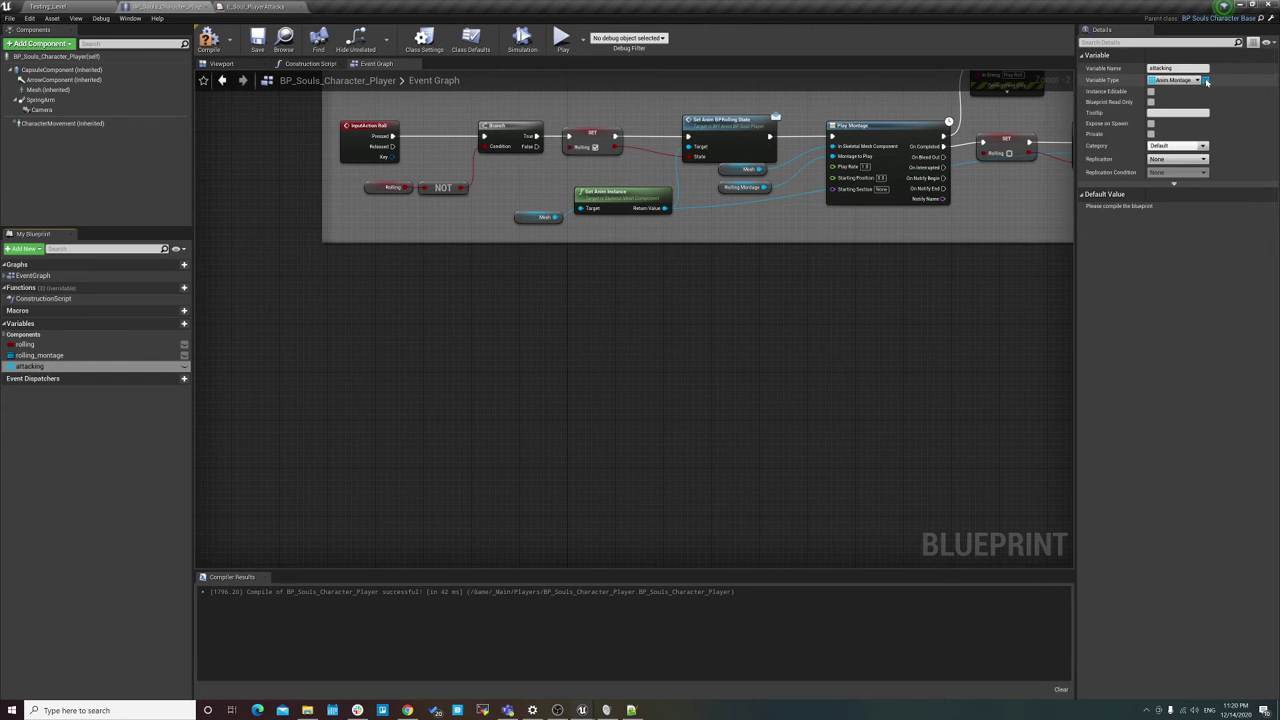
{"action": "left_click", "coordinate": [1192, 80]}
{"action": "left_click", "coordinate": [1166, 100]}
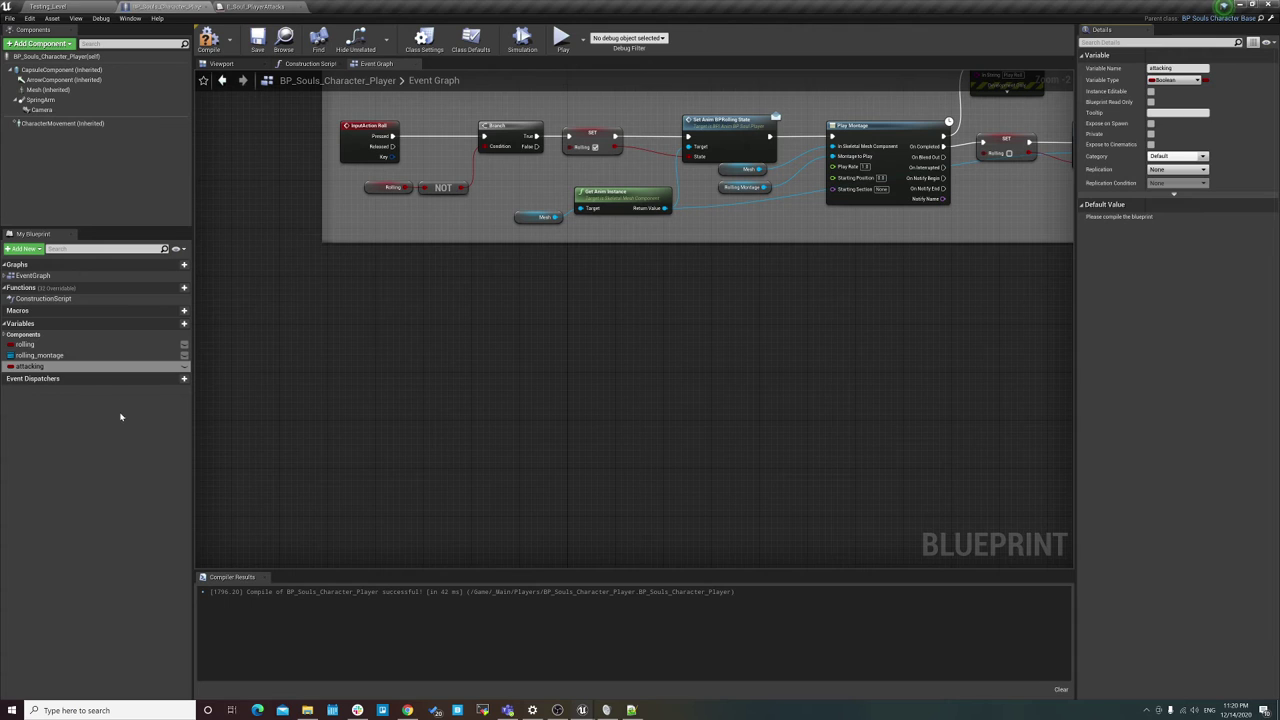
{"action": "left_click", "coordinate": [183, 323]}
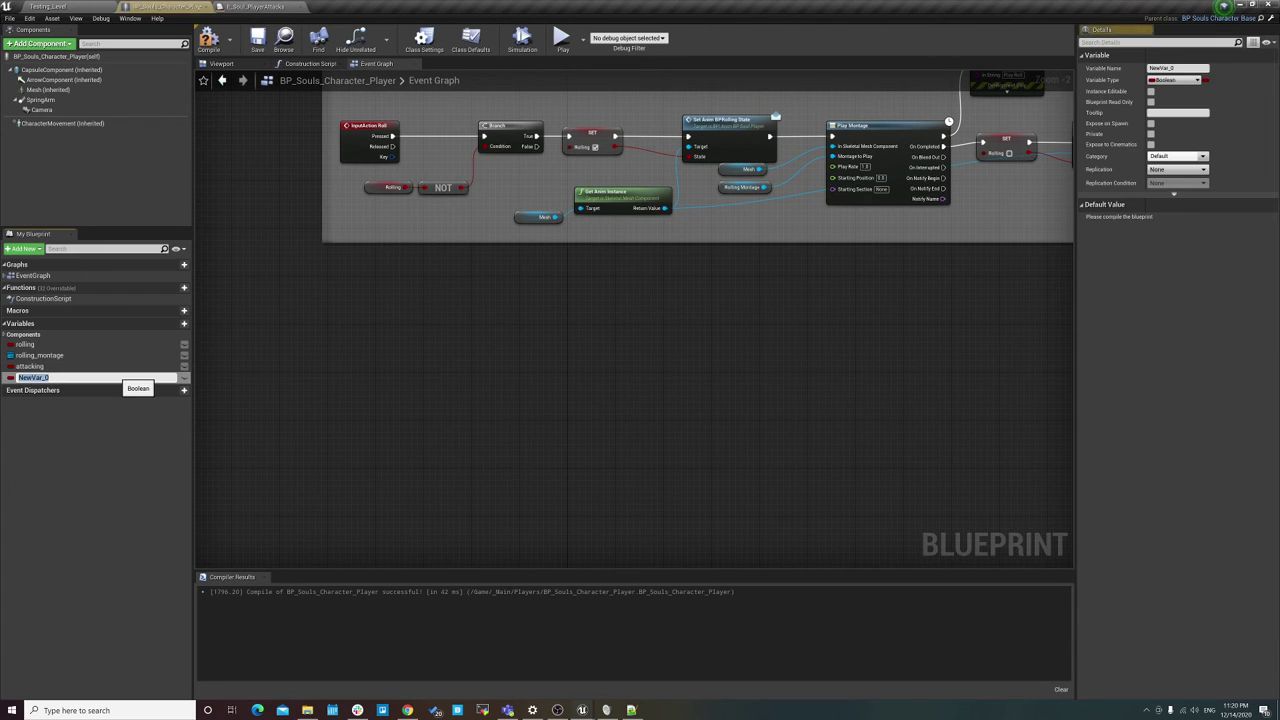
Step: Name the variable attacks, type it as the E Soul Player Attacks enum, compile, and add another variable
{"action": "type", "text": "attacks"}
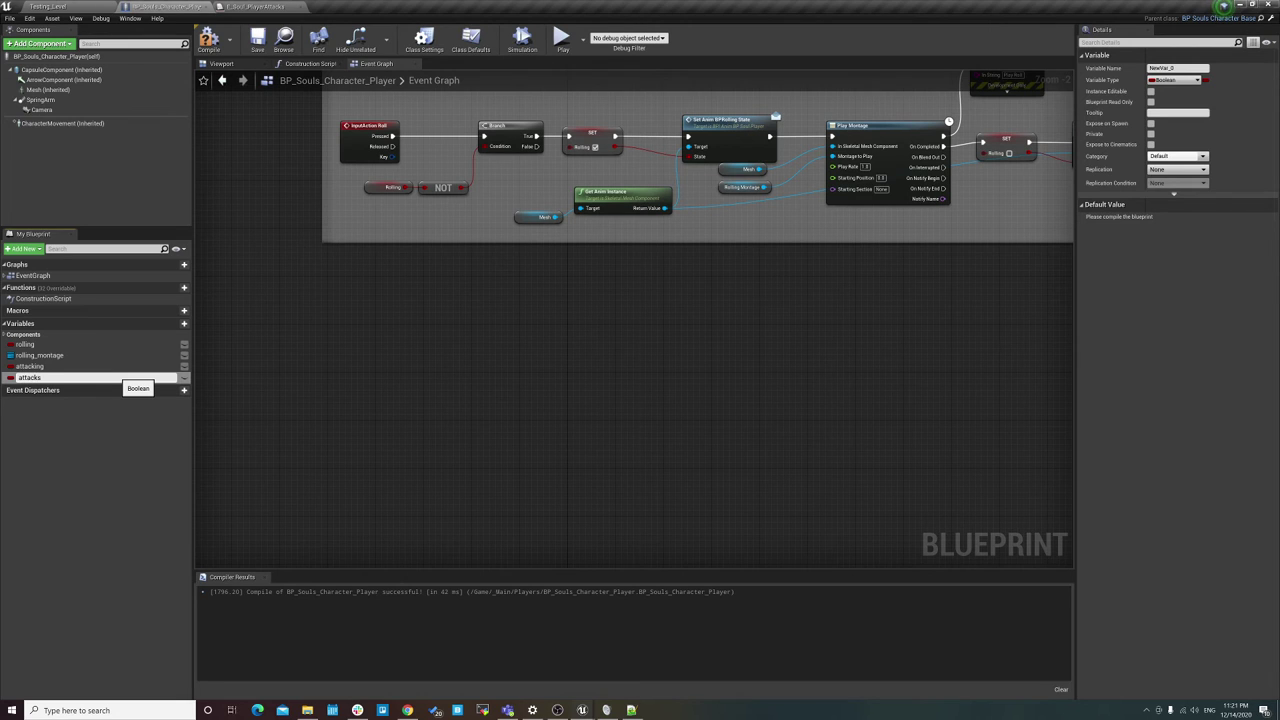
{"action": "key", "text": "Return"}
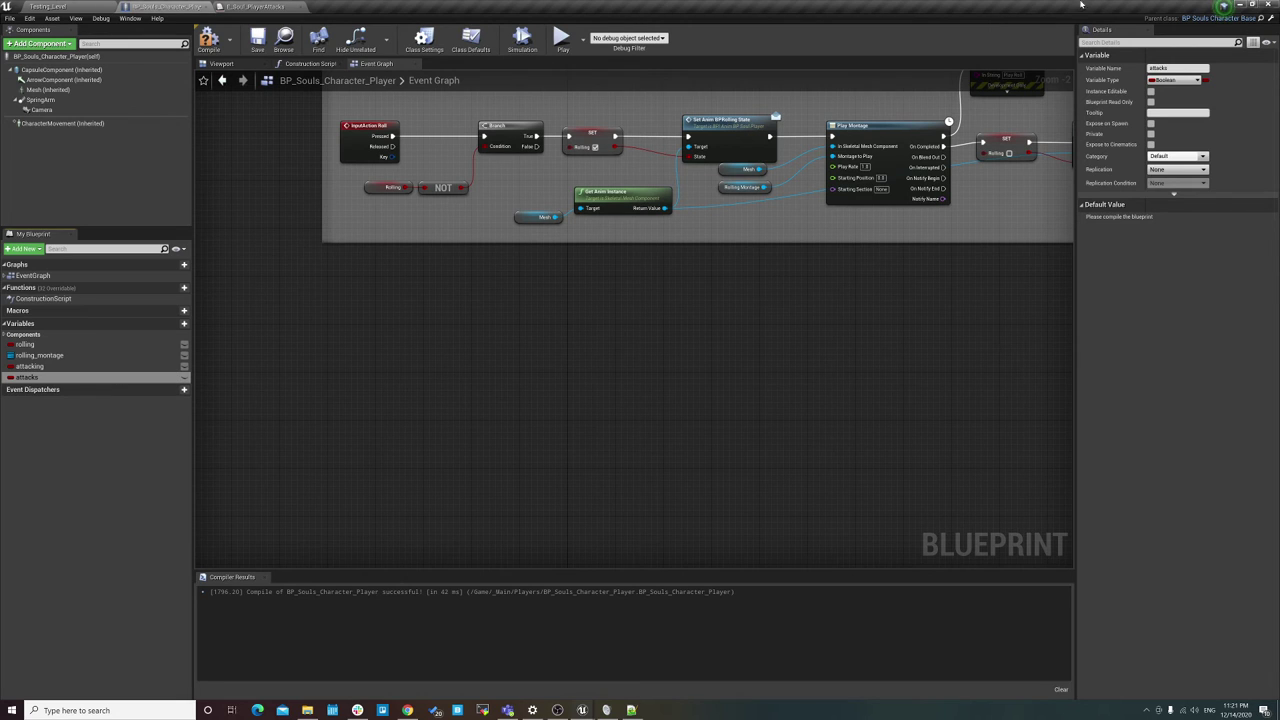
{"action": "left_click", "coordinate": [1196, 80]}
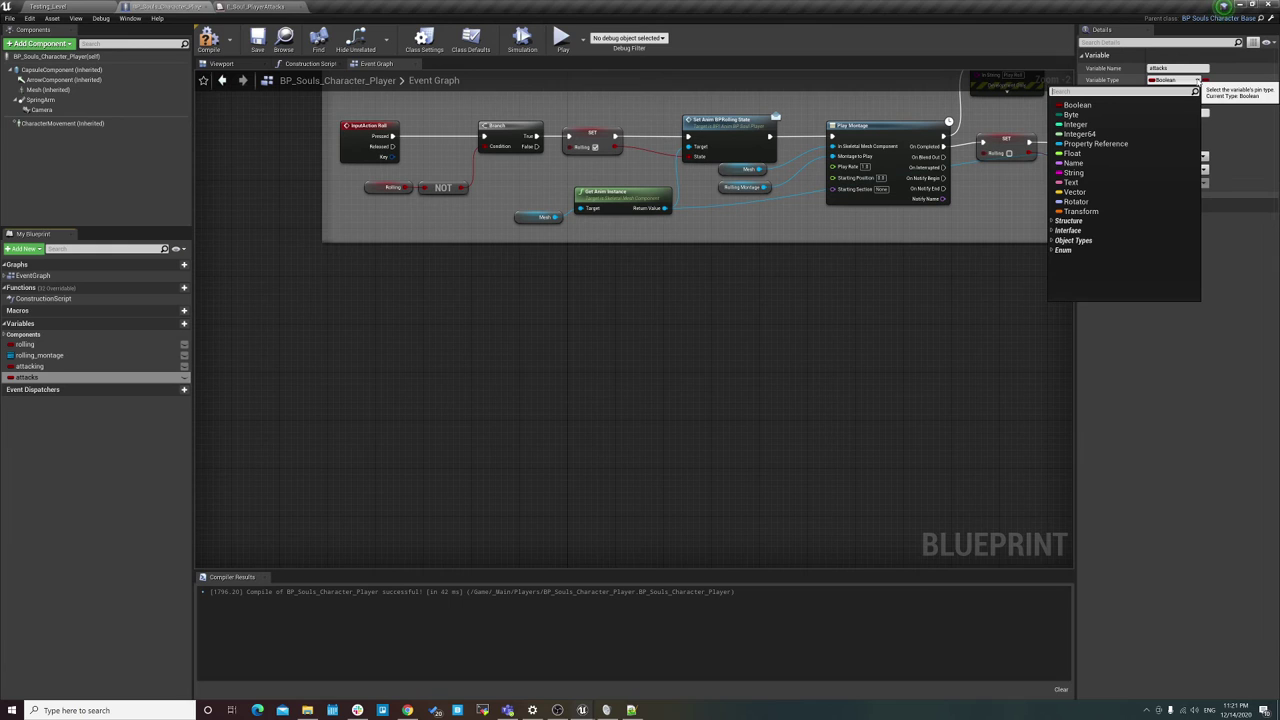
{"action": "type", "text": "e"}
{"action": "key", "text": "BackSpace"}
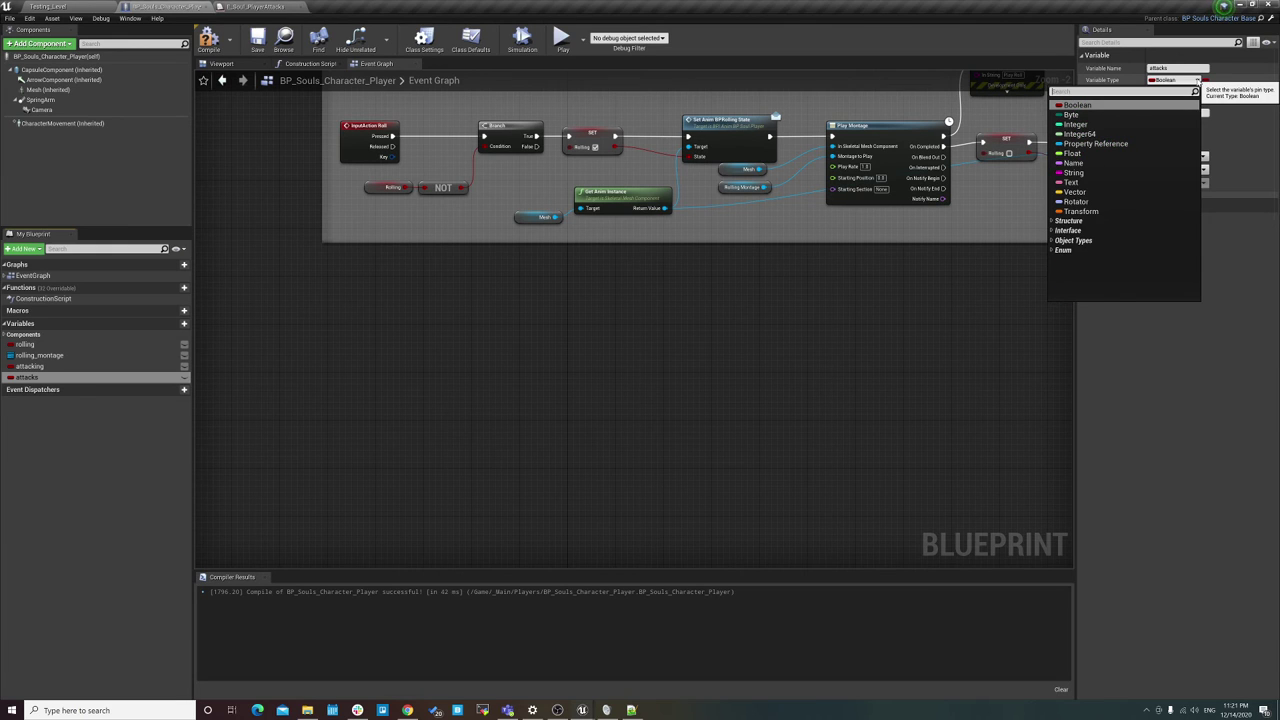
{"action": "type", "text": "E"}
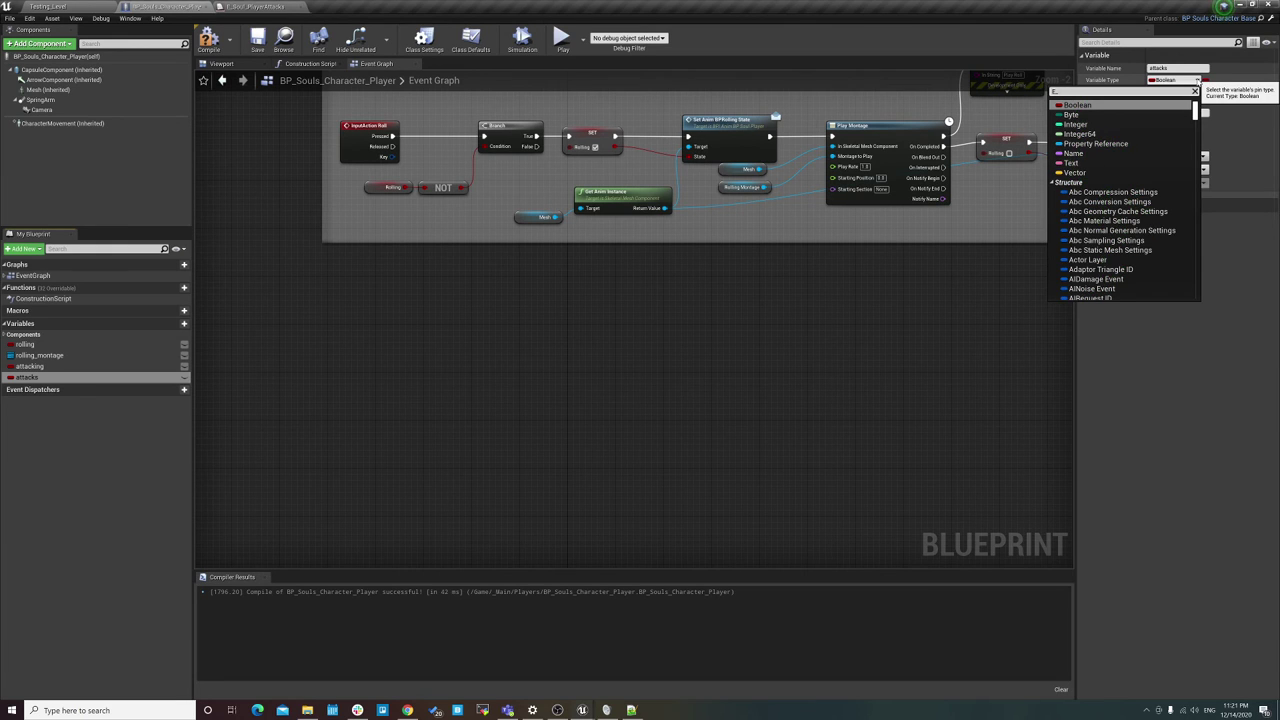
{"action": "key", "text": "BackSpace"}
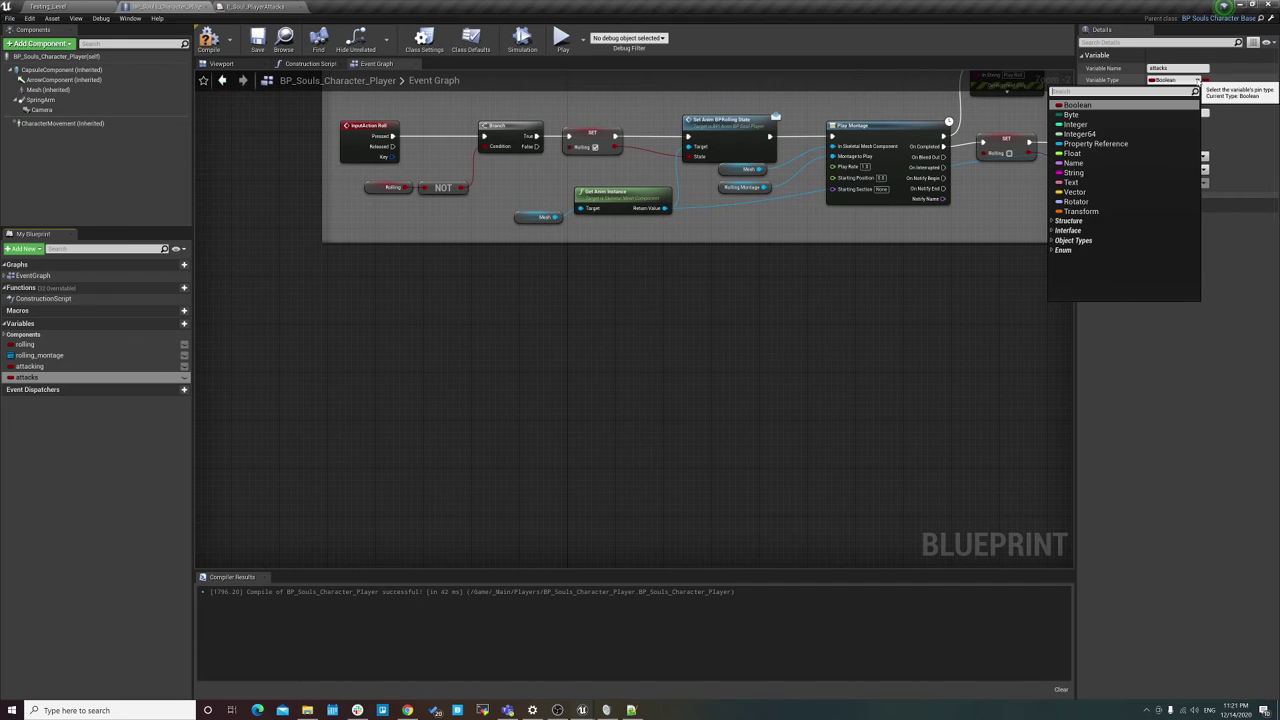
{"action": "type", "text": "E"}
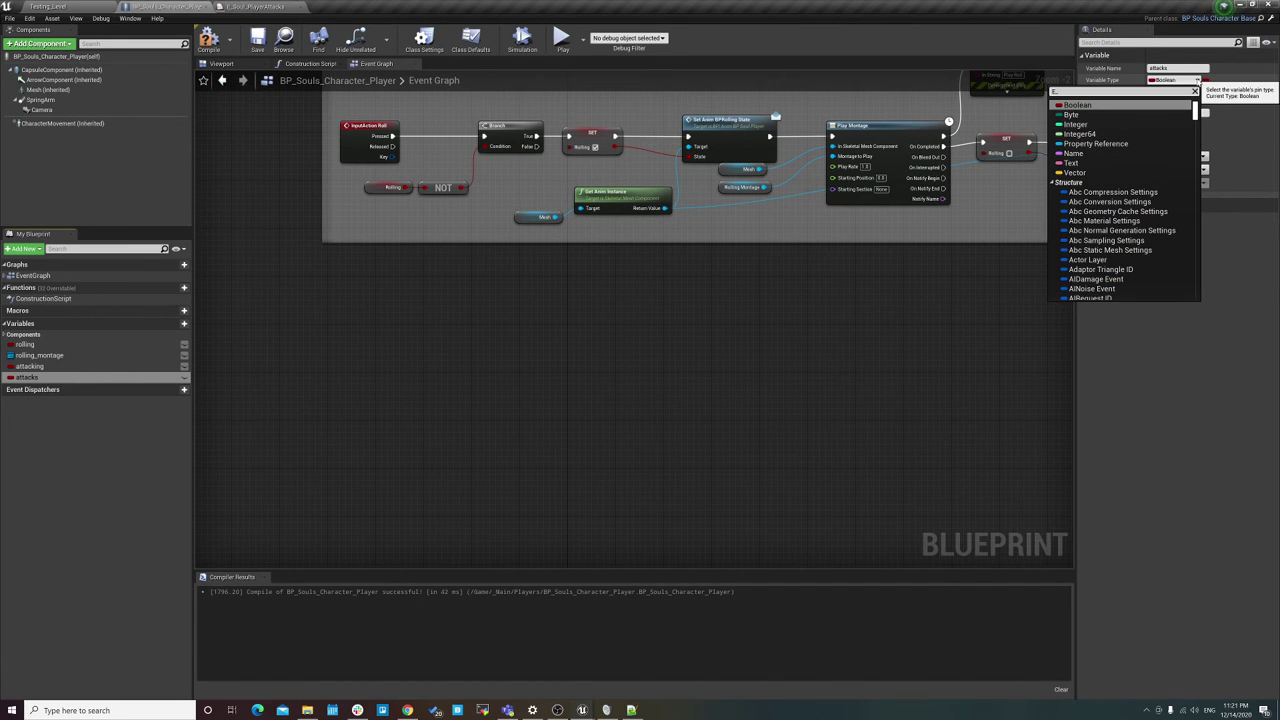
{"action": "type", "text": "_soul"}
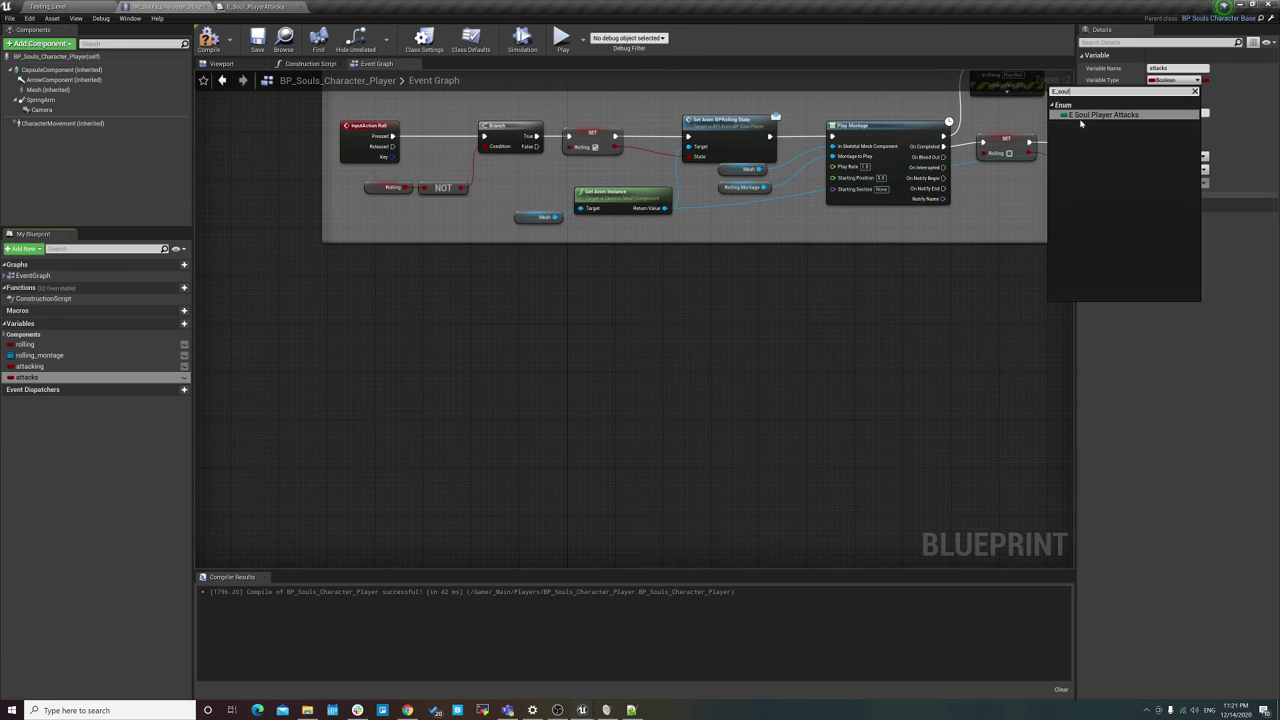
{"action": "left_click", "coordinate": [1090, 115]}
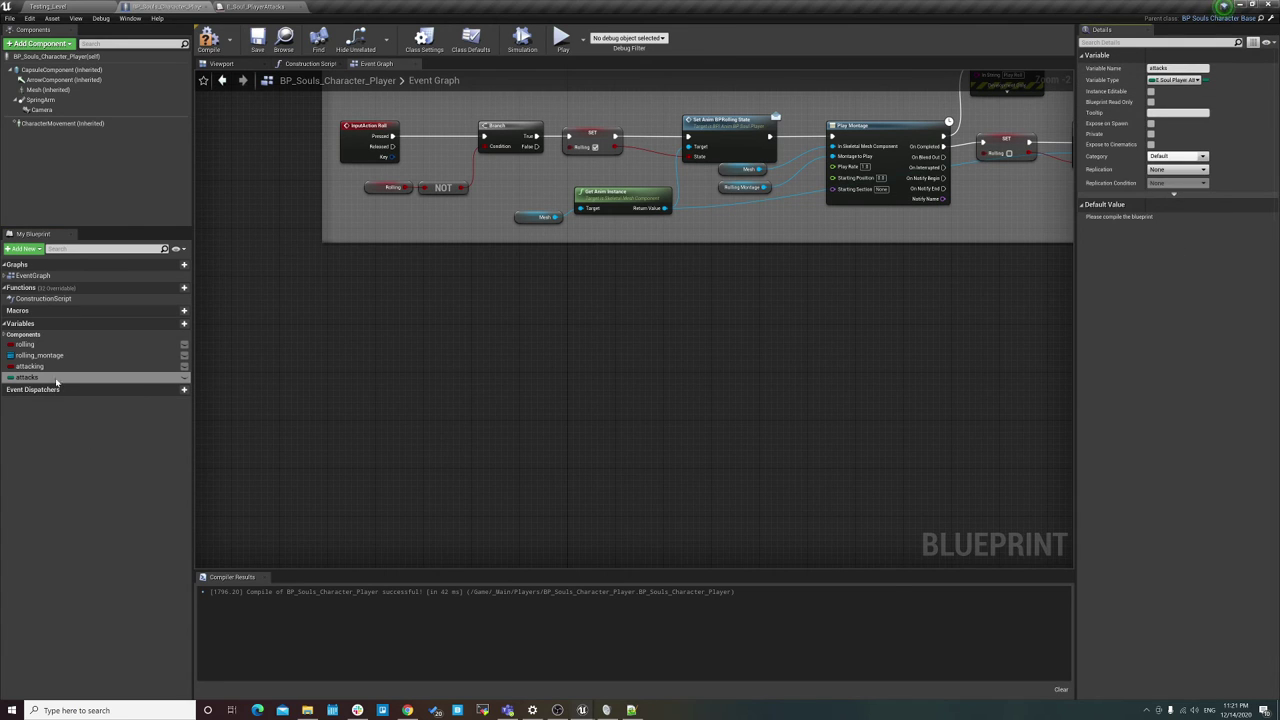
{"action": "left_click", "coordinate": [218, 42]}
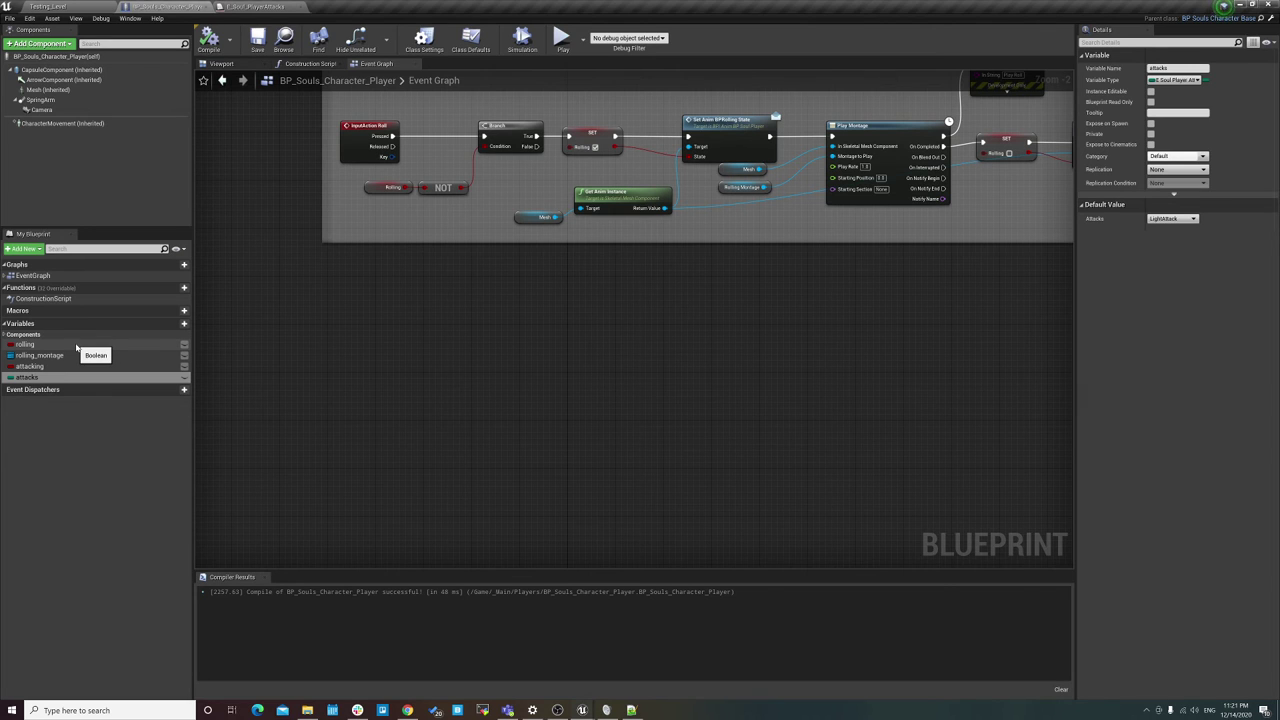
{"action": "left_click", "coordinate": [166, 325]}
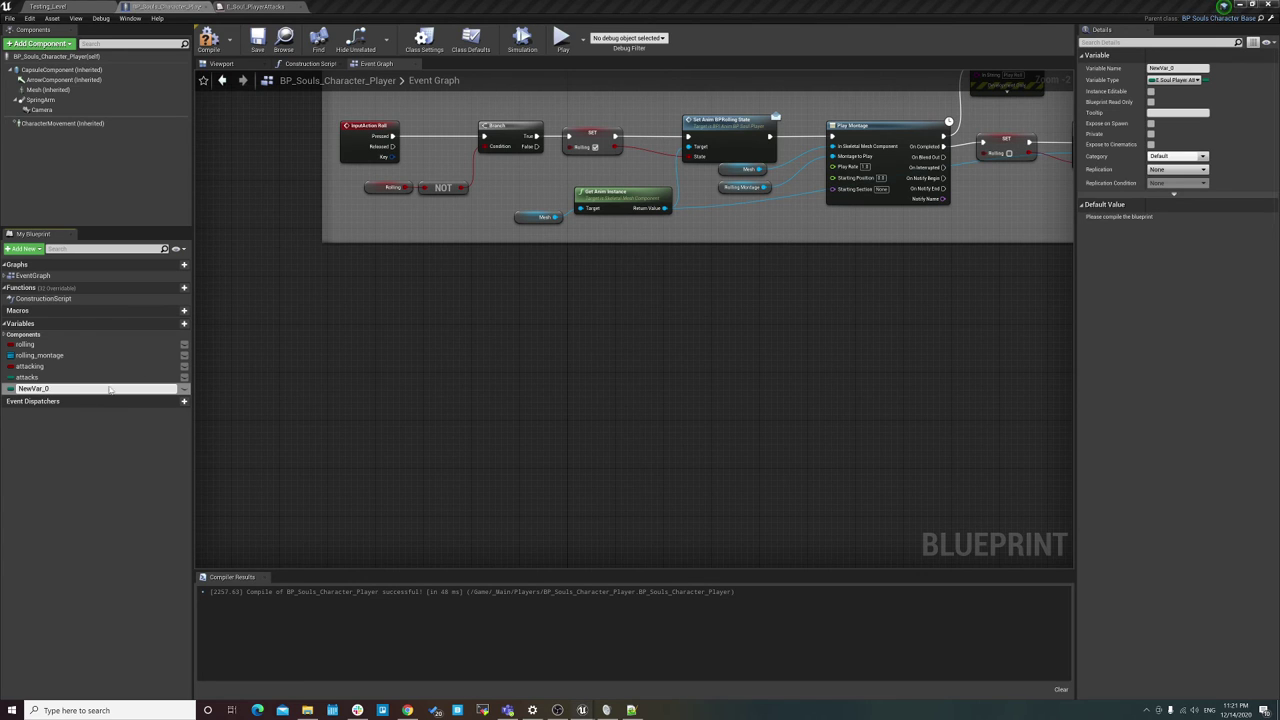
Step: Rename NewVar_0 to light_attack_montages and set its type to Anim Montage object reference
{"action": "type", "text": "light_attack_montages"}
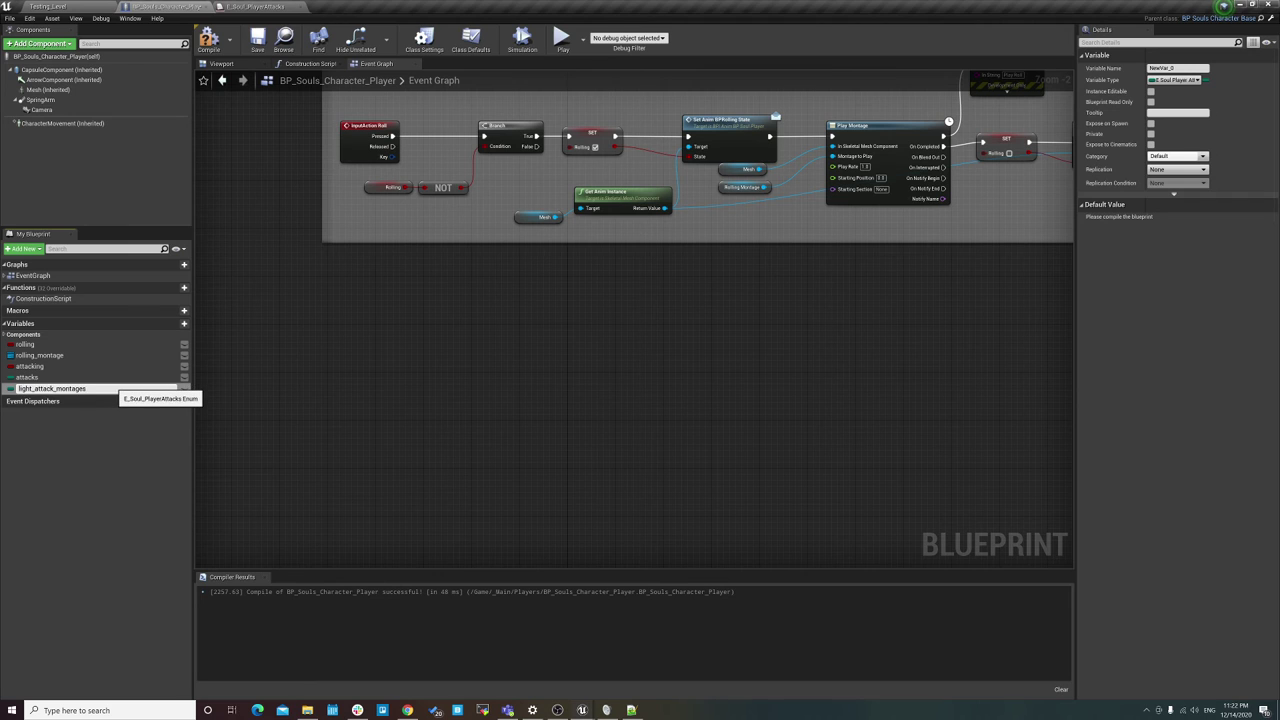
{"action": "key", "text": "Return"}
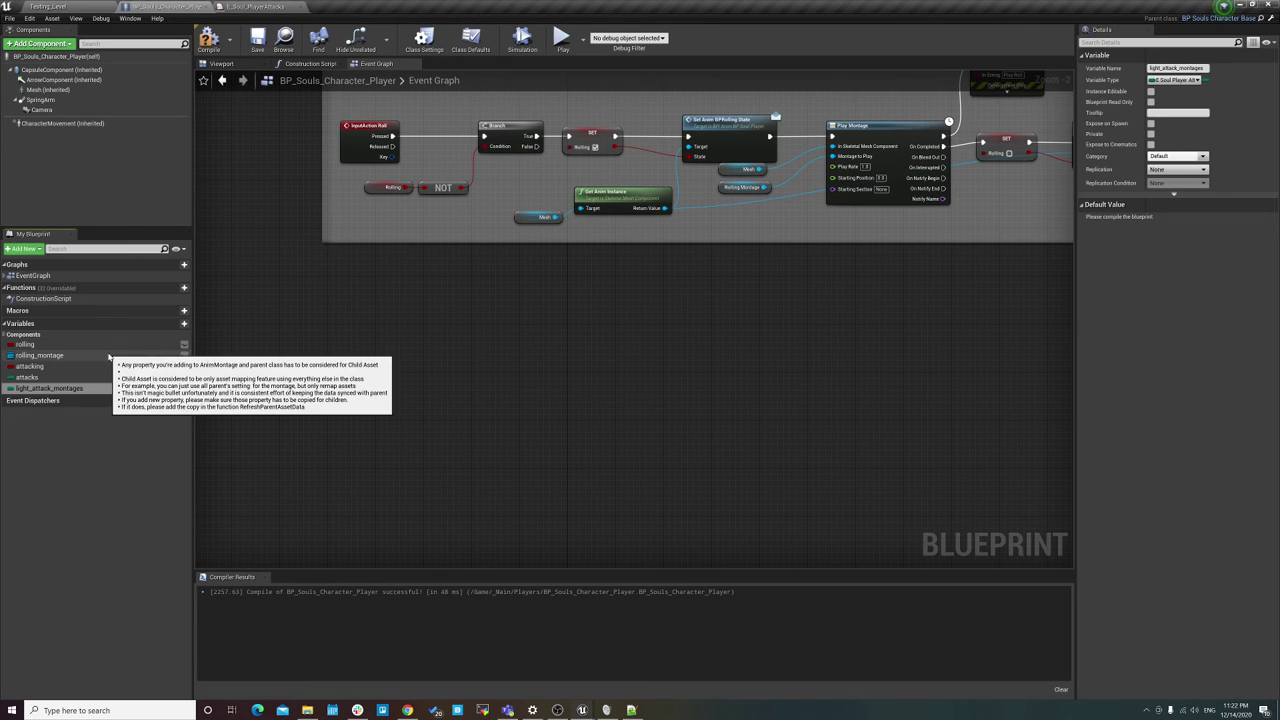
{"action": "left_click", "coordinate": [1181, 82]}
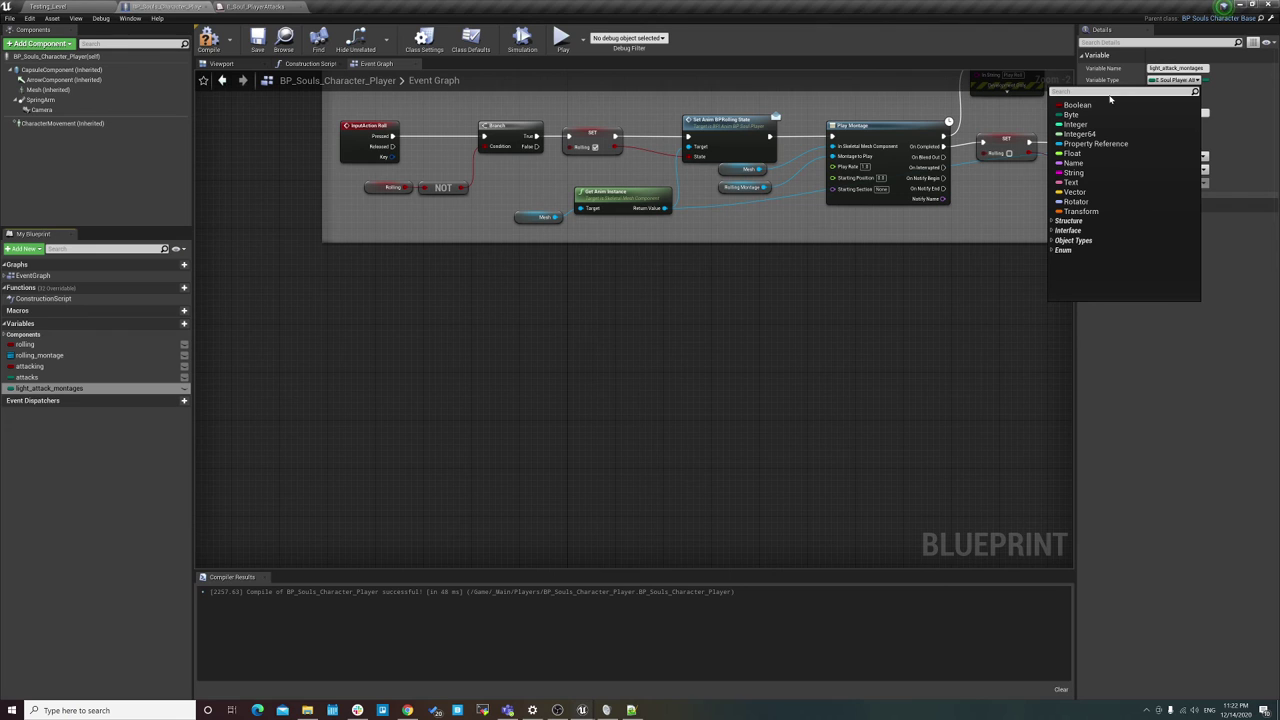
{"action": "type", "text": "anim"}
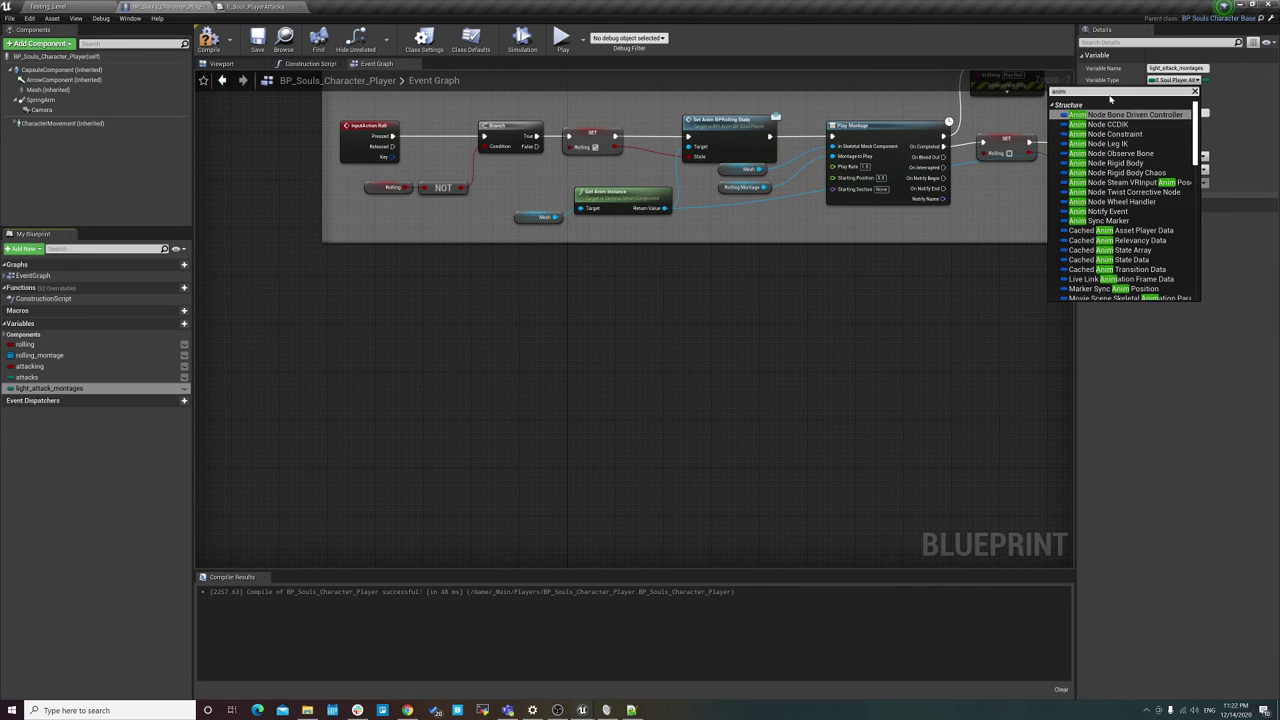
{"action": "type", "text": " mon"}
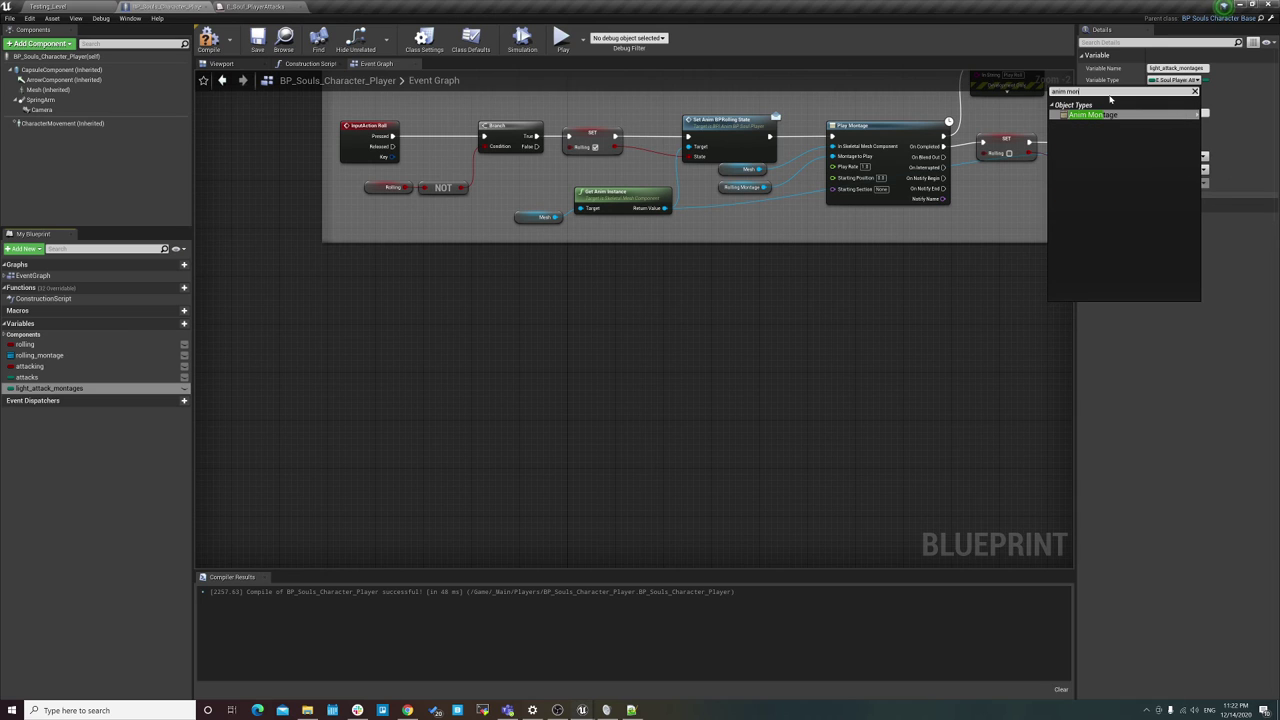
{"action": "mouse_move", "coordinate": [1100, 114]}
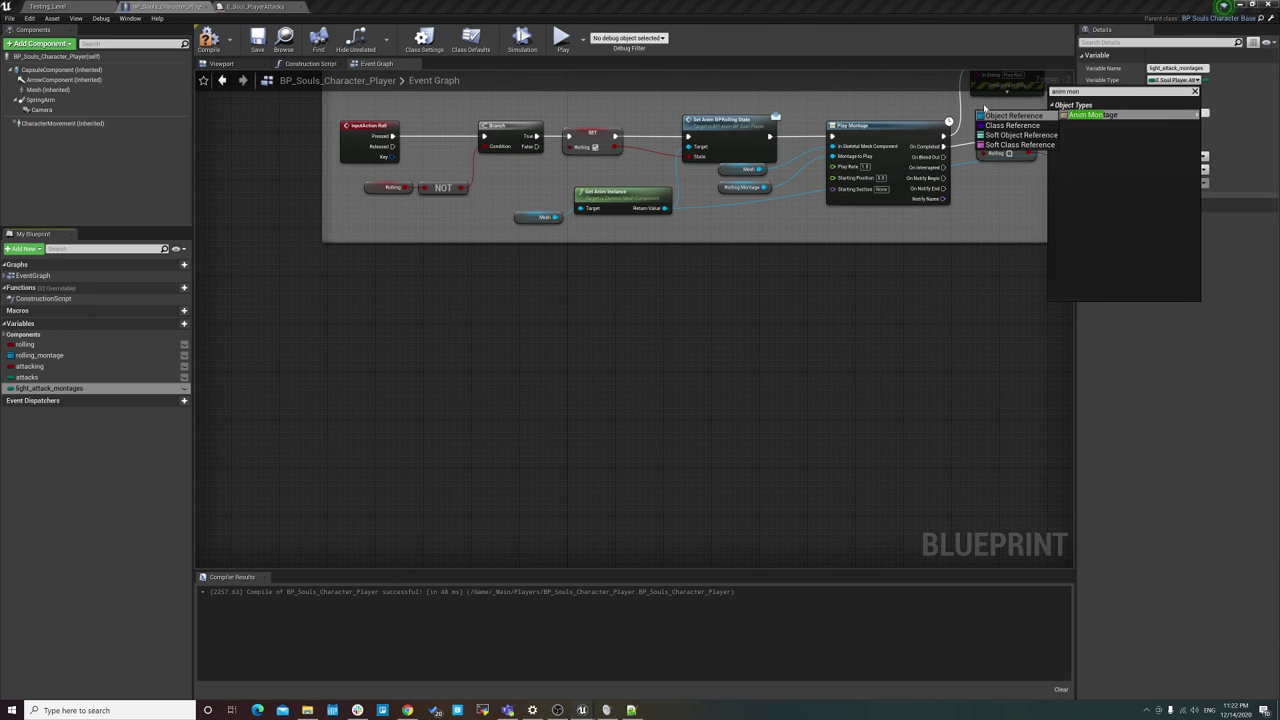
{"action": "left_click", "coordinate": [1004, 116]}
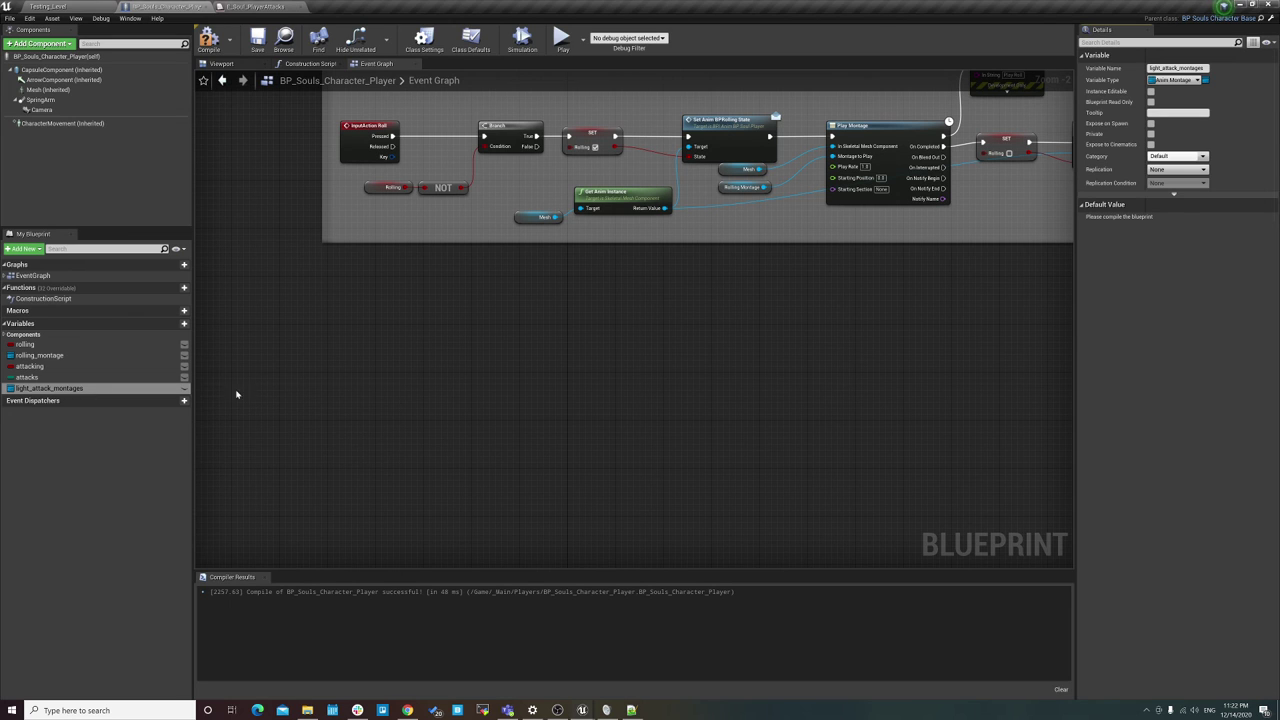
Step: Switch light_attack_montages to an Array container and recompile the blueprint
{"action": "left_click", "coordinate": [1206, 80]}
{"action": "left_click", "coordinate": [1212, 104]}
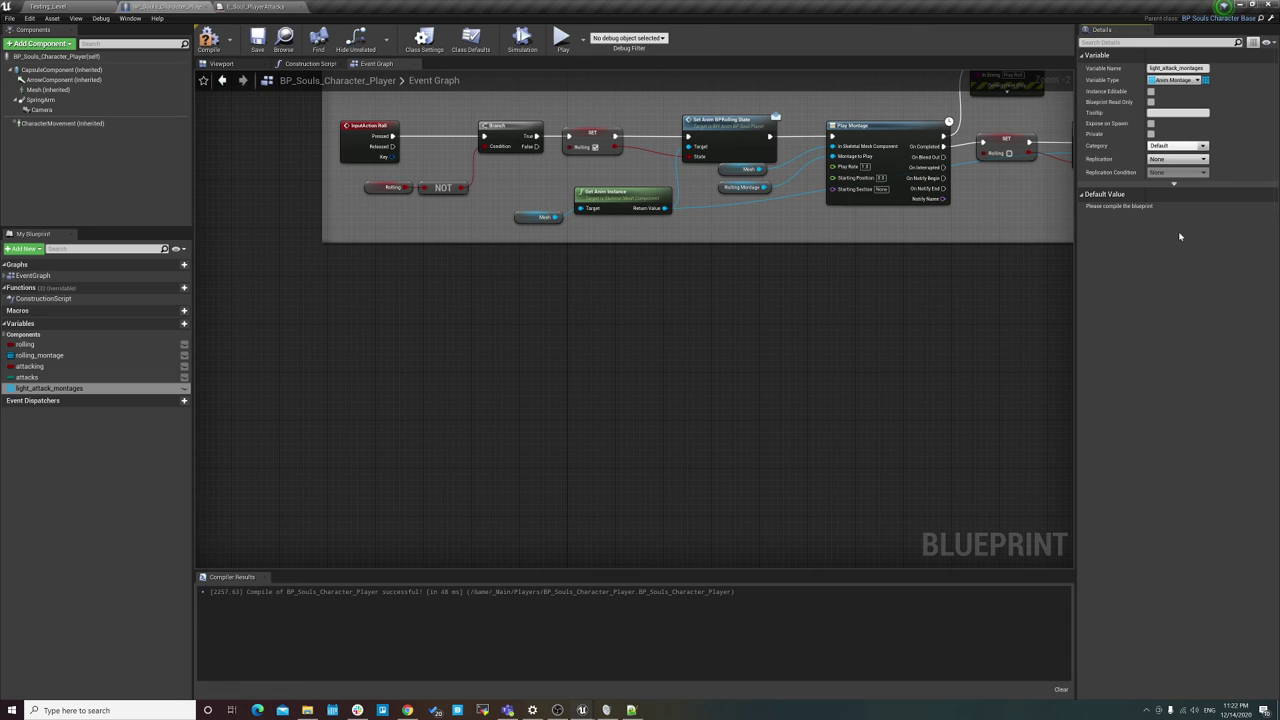
{"action": "left_click", "coordinate": [208, 40]}
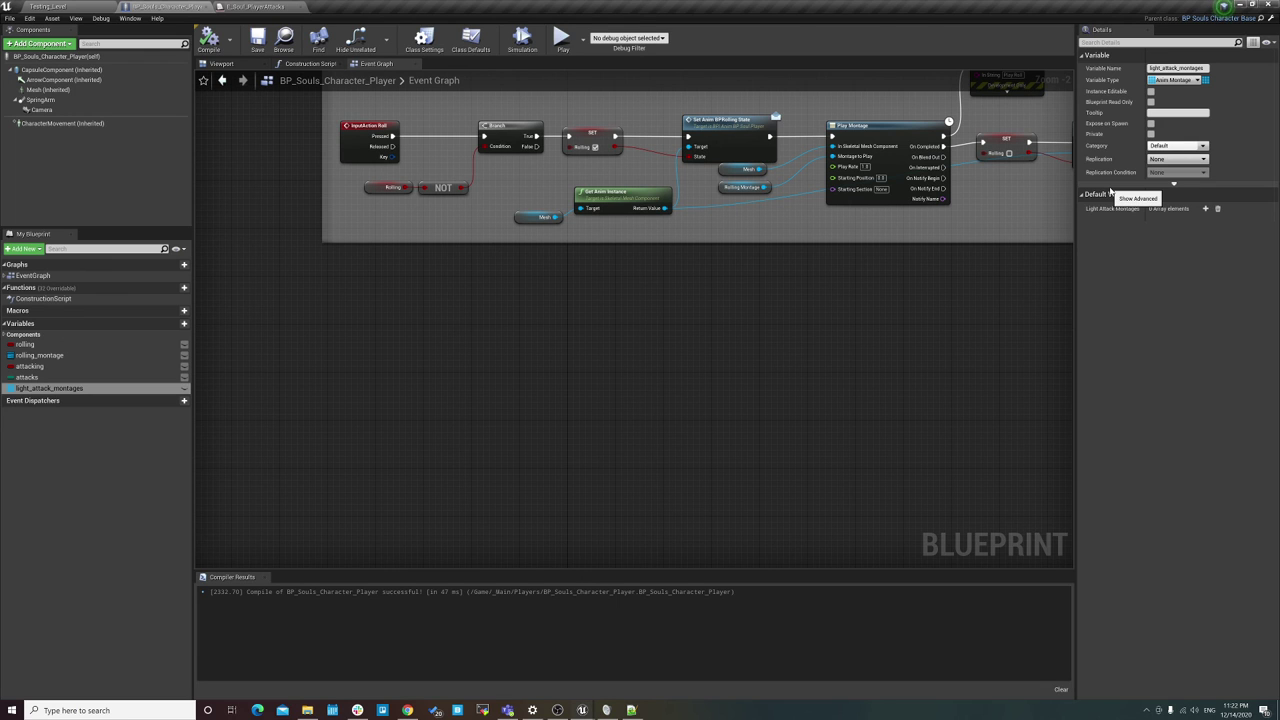
{"action": "left_click", "coordinate": [558, 710]}
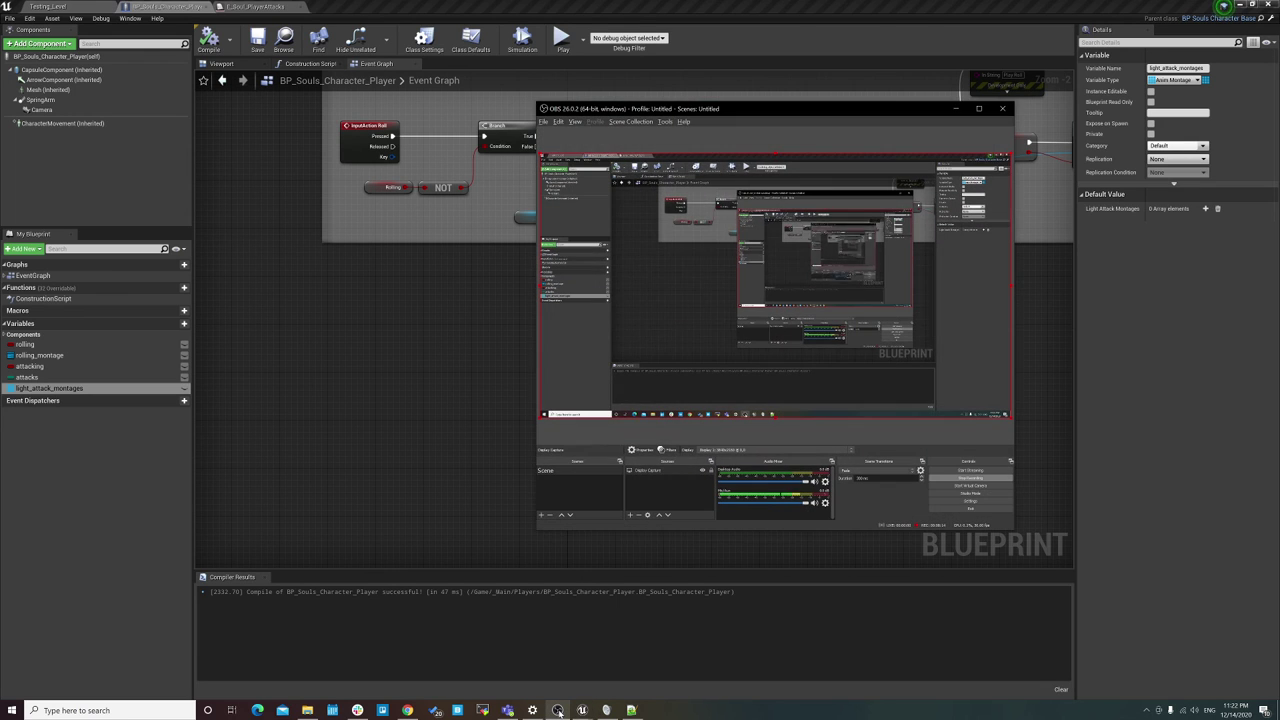
{"action": "left_click", "coordinate": [558, 710]}
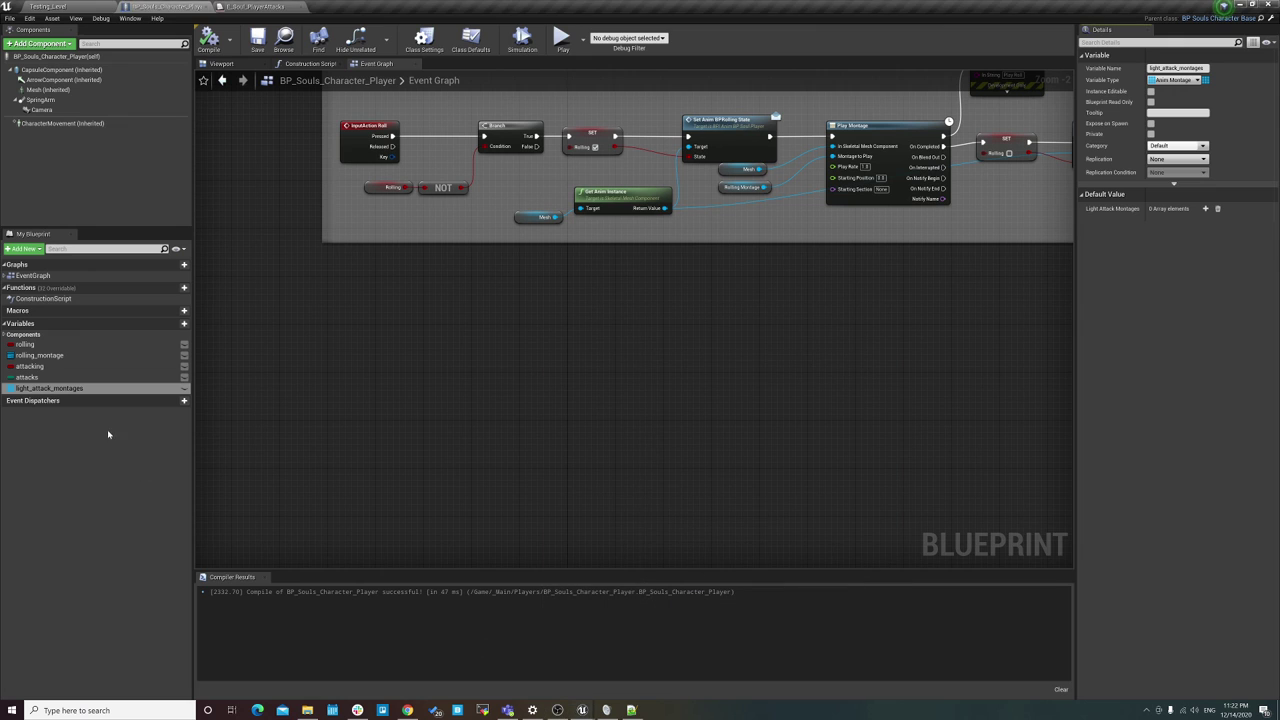
{"action": "left_click", "coordinate": [88, 380]}
{"action": "left_click", "coordinate": [88, 388]}
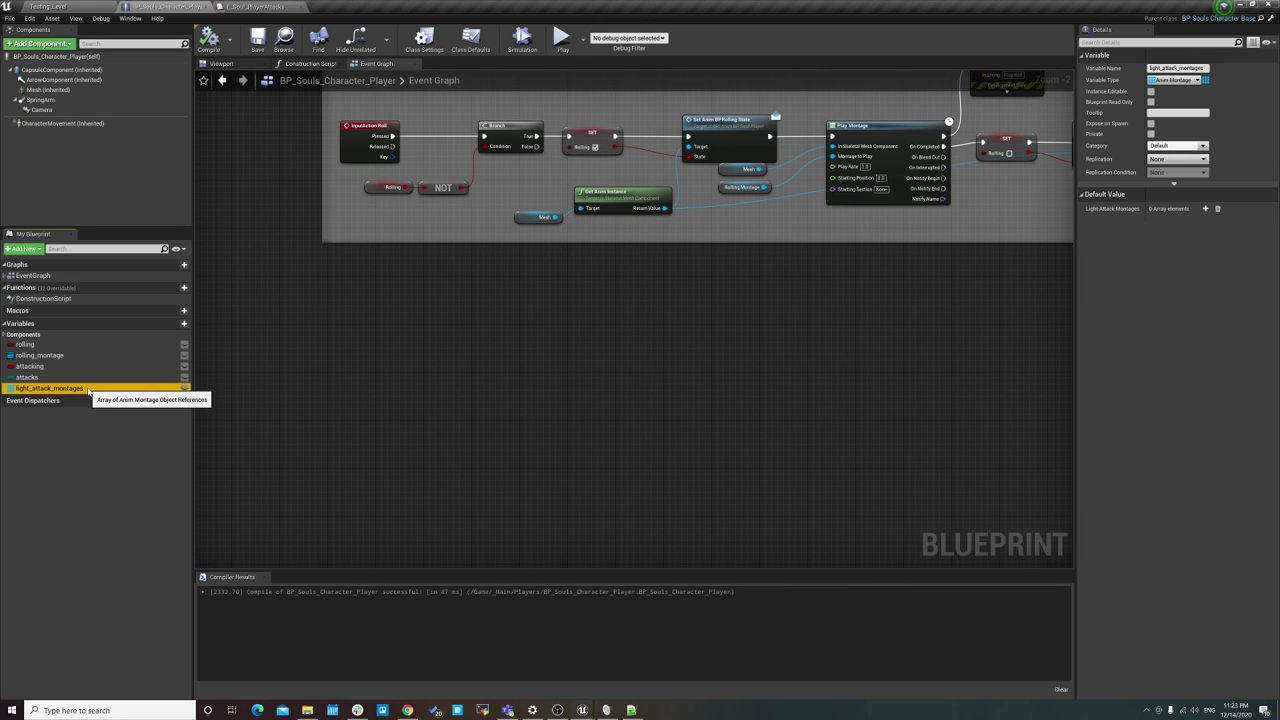
Step: Duplicate light_attack_montages as Heavy_attack_montages and compile the blueprint
{"action": "key", "text": "ctrl+w"}
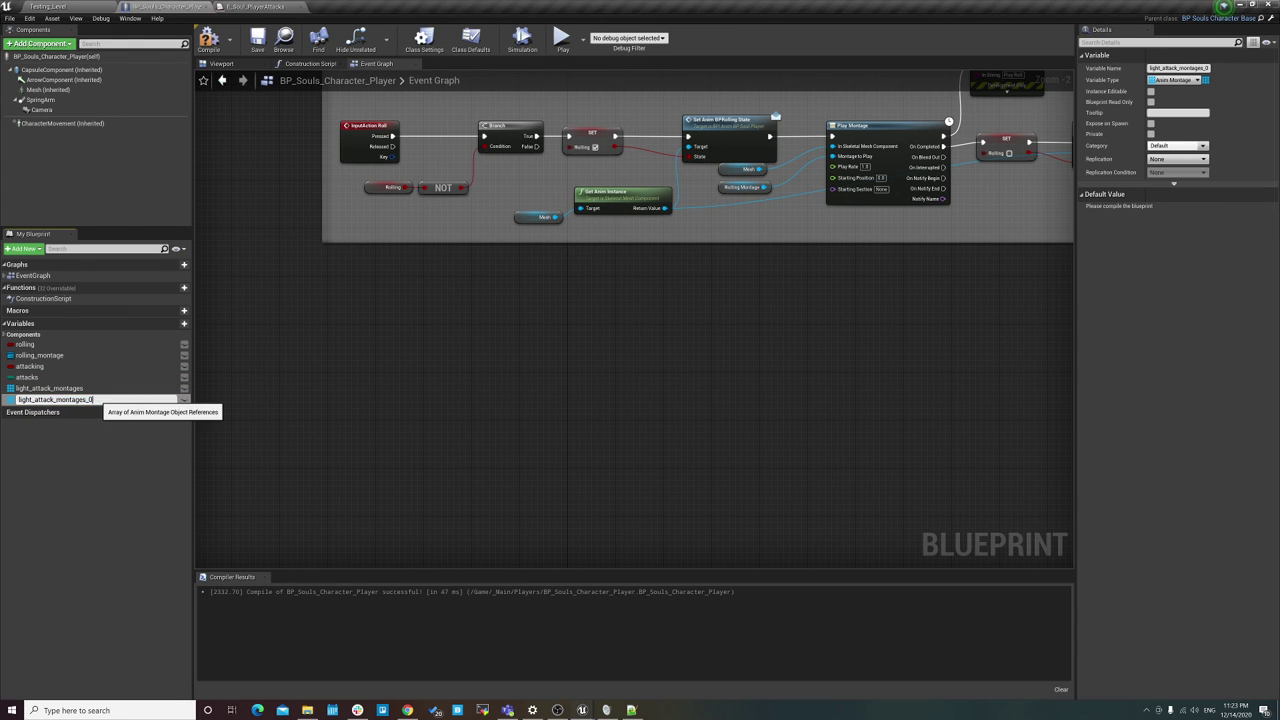
{"action": "type", "text": "Heavy_attack_montages"}
{"action": "key", "text": "Return"}
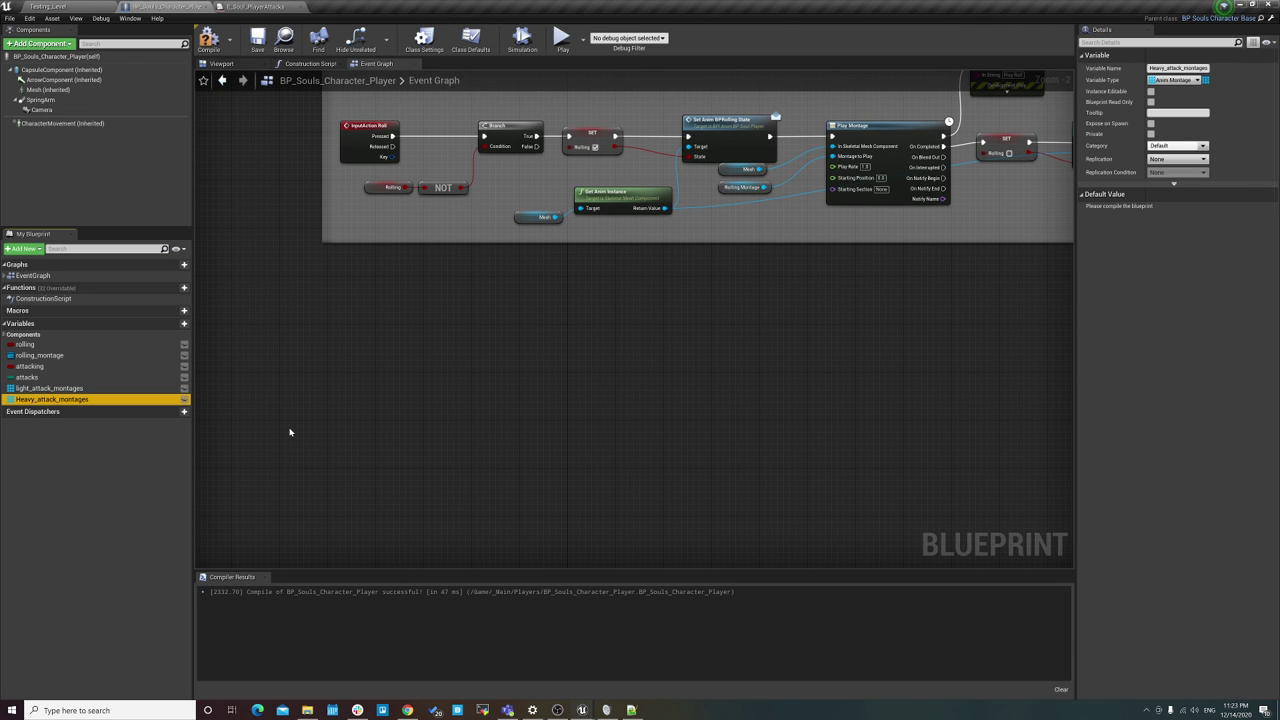
{"action": "scroll", "coordinate": [460, 391], "scroll_direction": "down", "scroll_amount": 2}
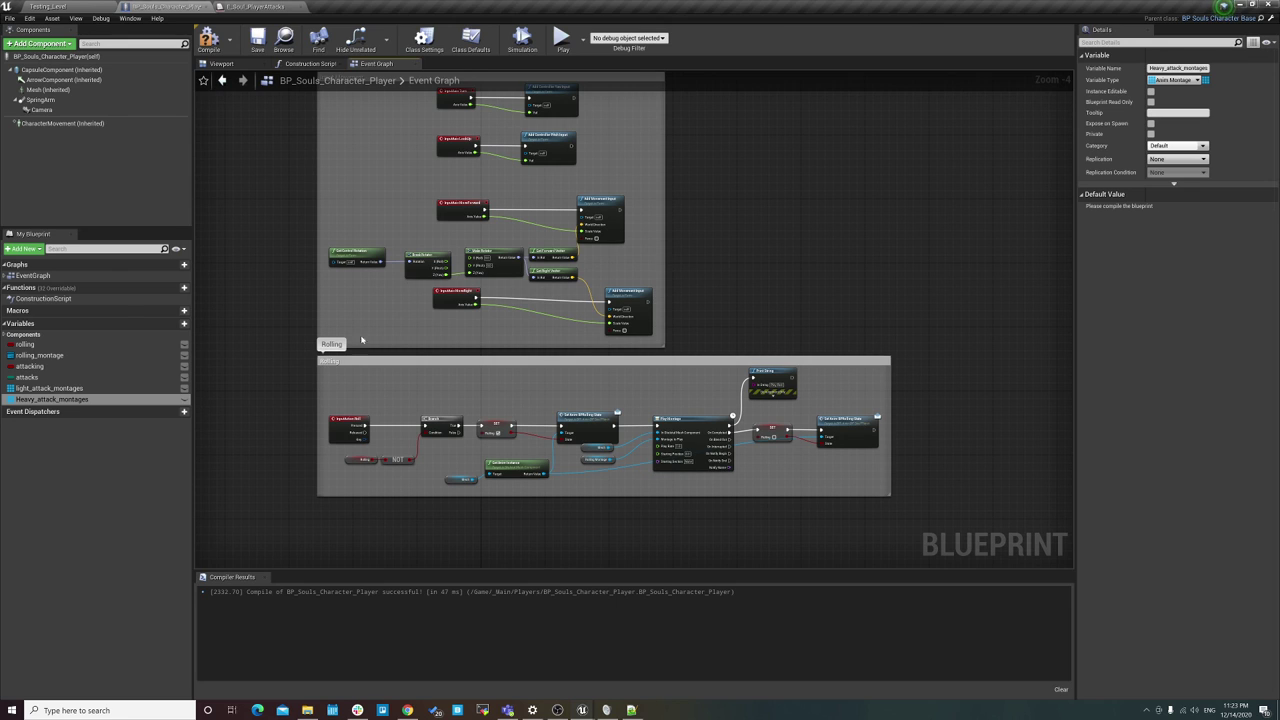
{"action": "left_click", "coordinate": [208, 40]}
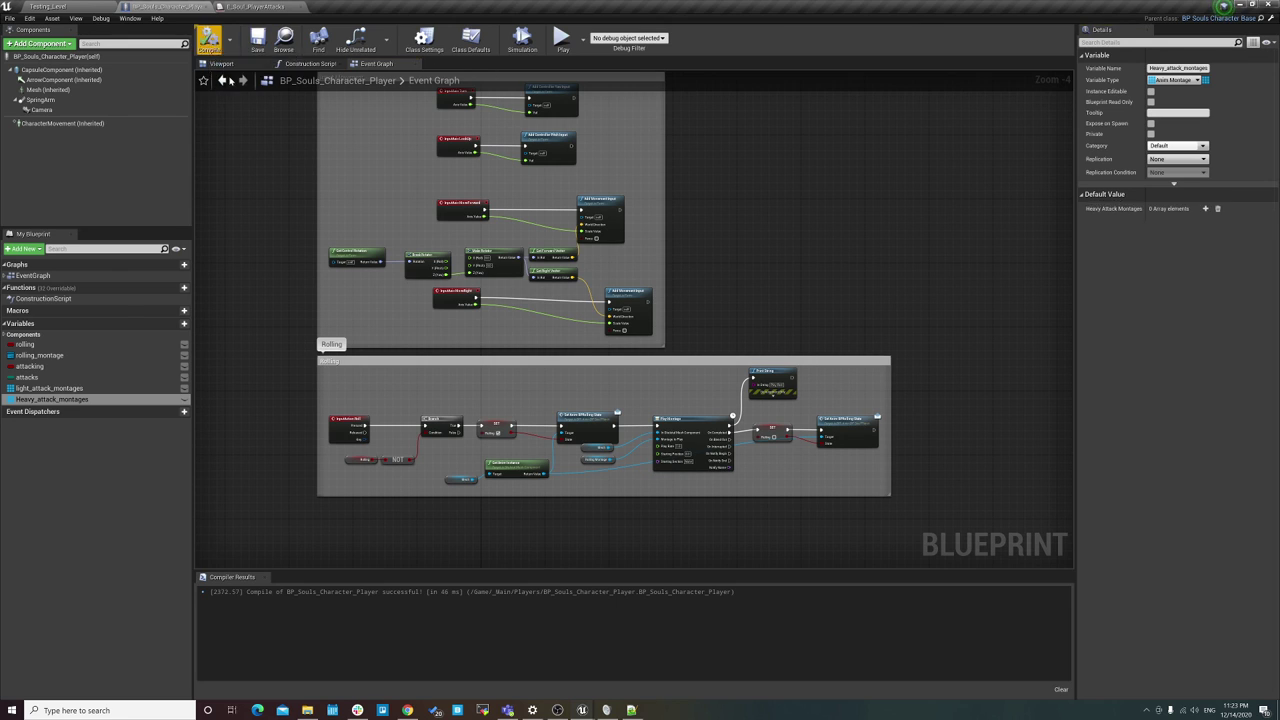
{"action": "right_click_drag", "start_coordinate": [259, 374], "coordinate": [234, 397]}
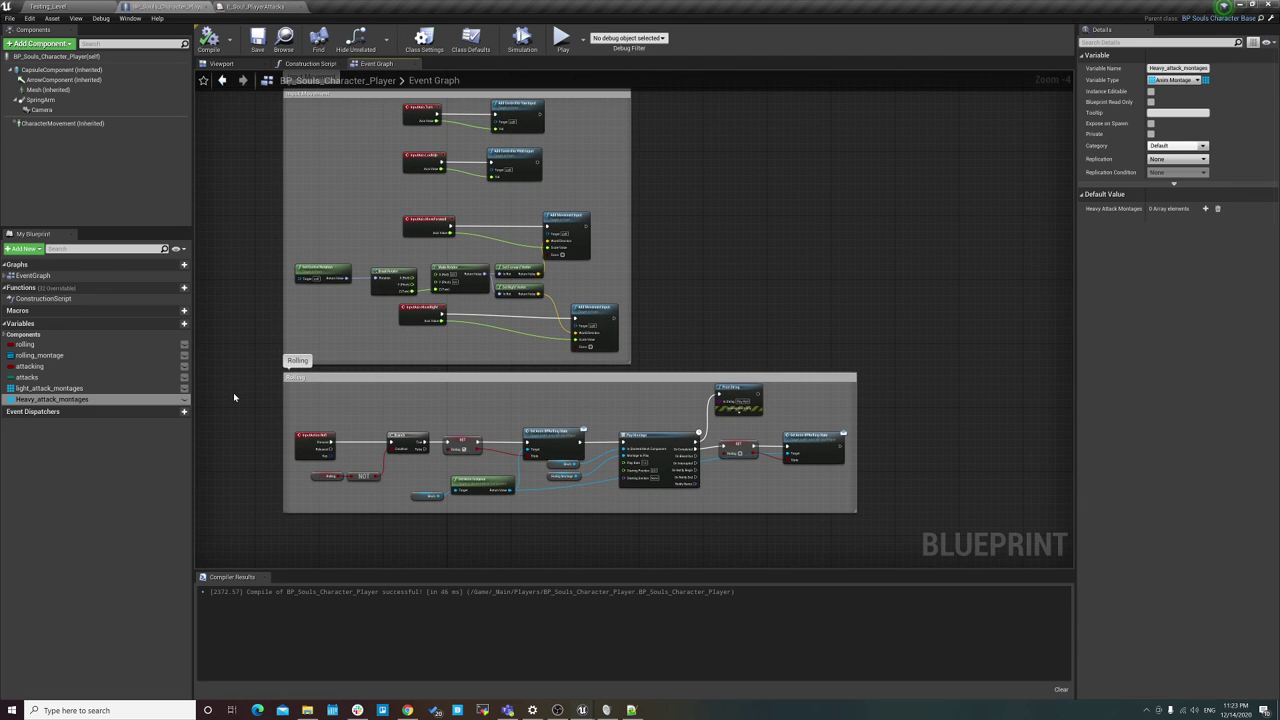
{"action": "right_click_drag", "start_coordinate": [233, 397], "coordinate": [331, 428]}
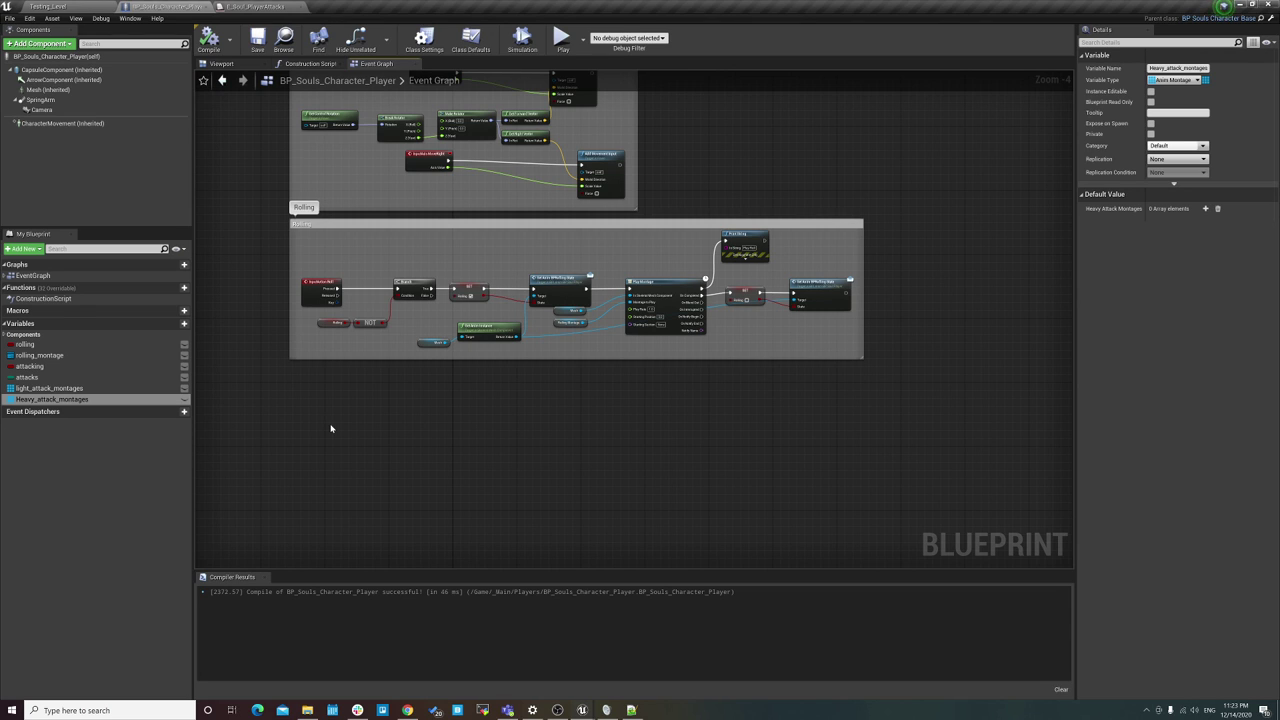
{"action": "left_click", "coordinate": [582, 710]}
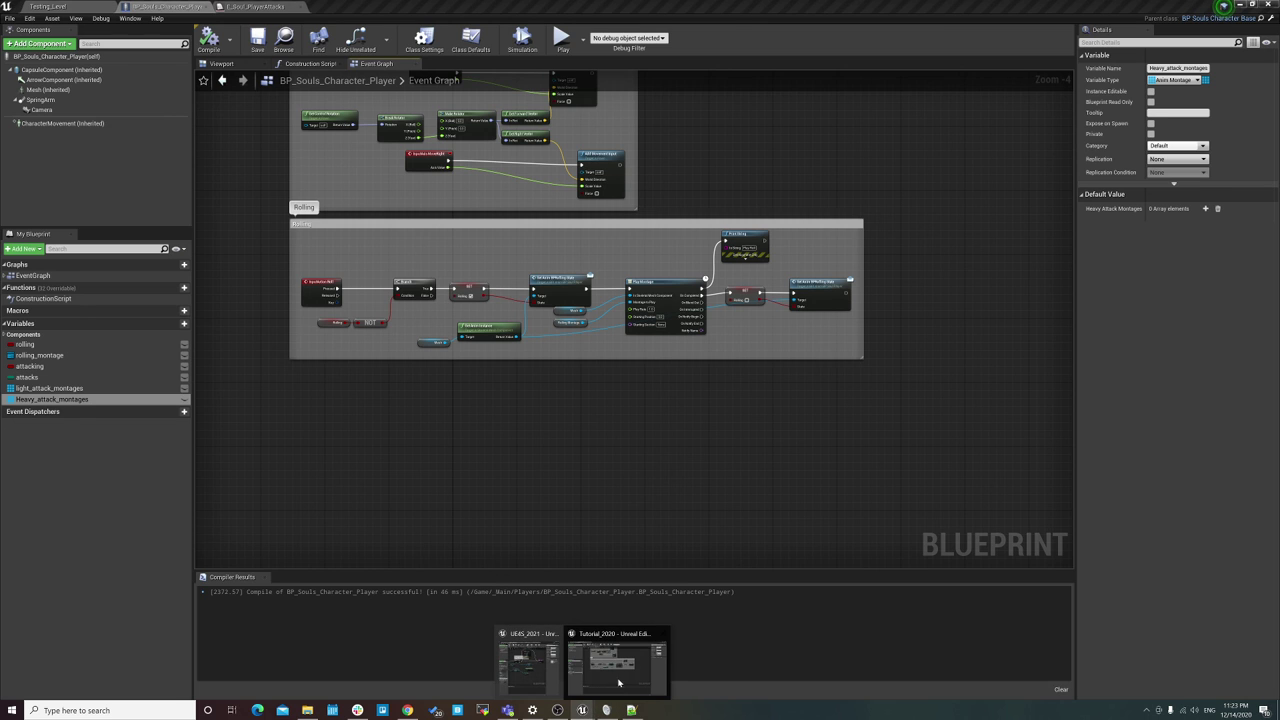
{"action": "left_click", "coordinate": [557, 710]}
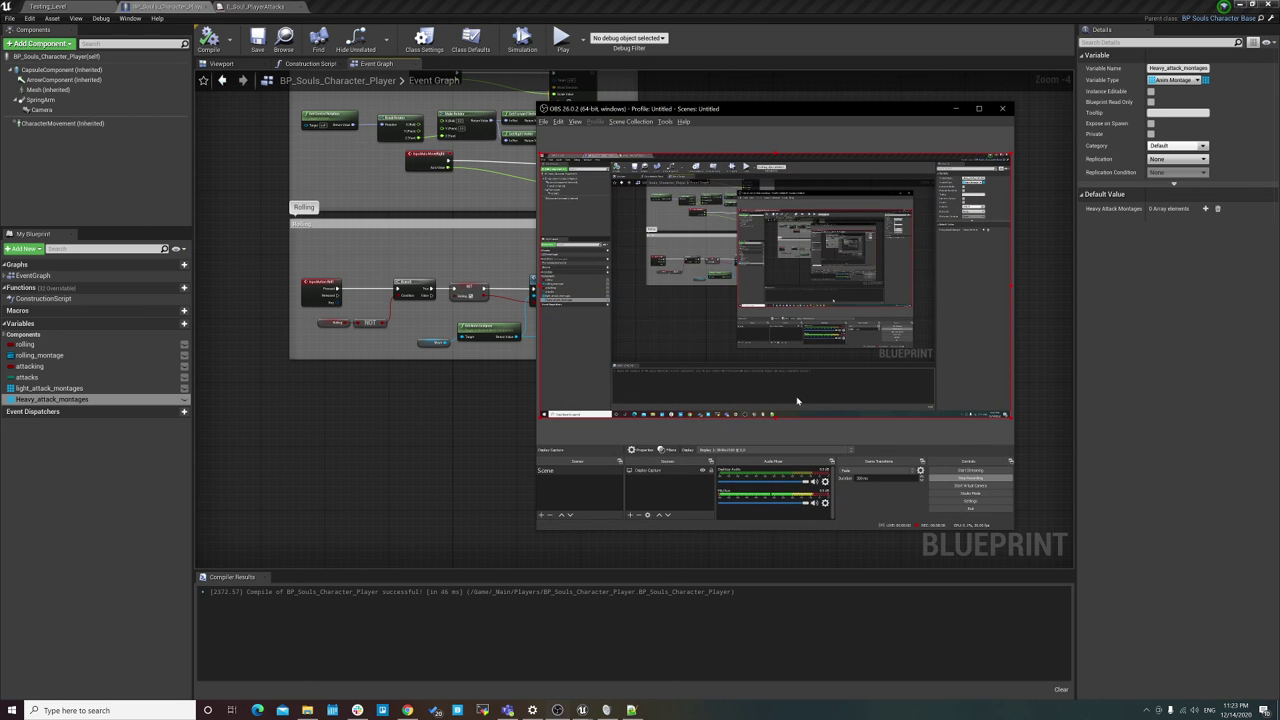